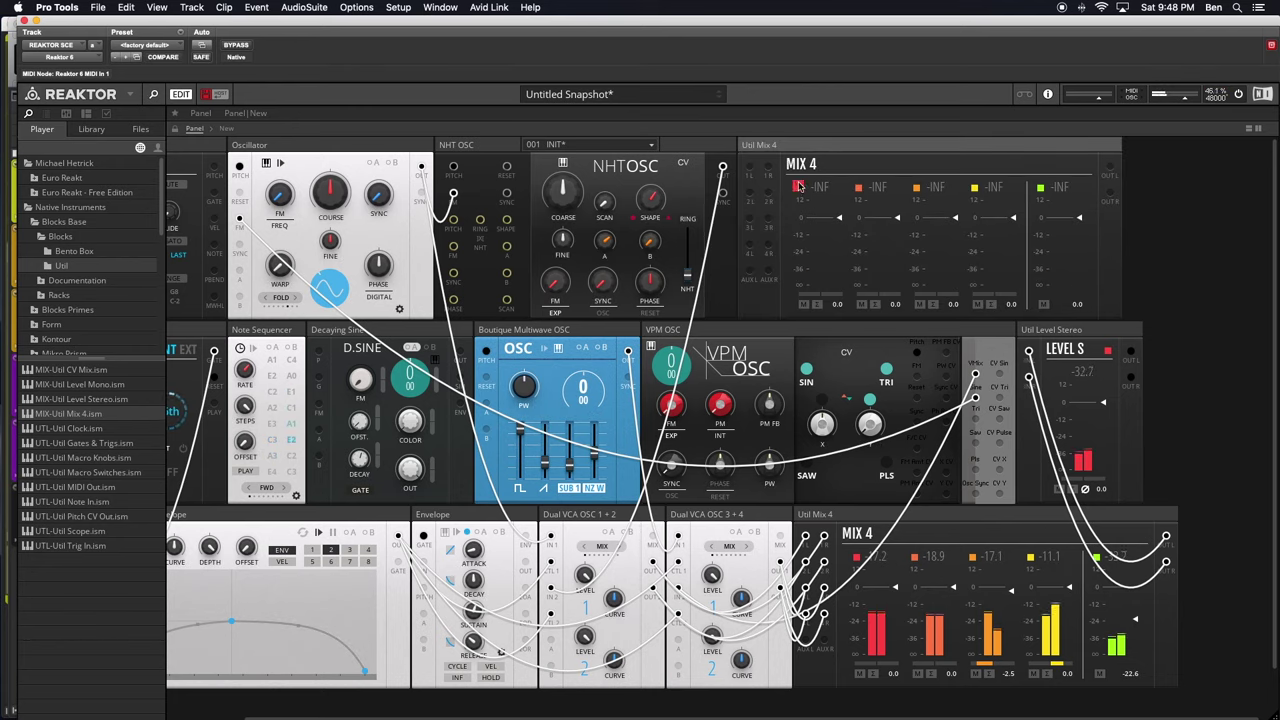
# - Recolour the channels of the upper Util Mix 4 and patch the lower mixer's left and right outputs into its channel 1 inputs
pyautogui.click(799, 188)
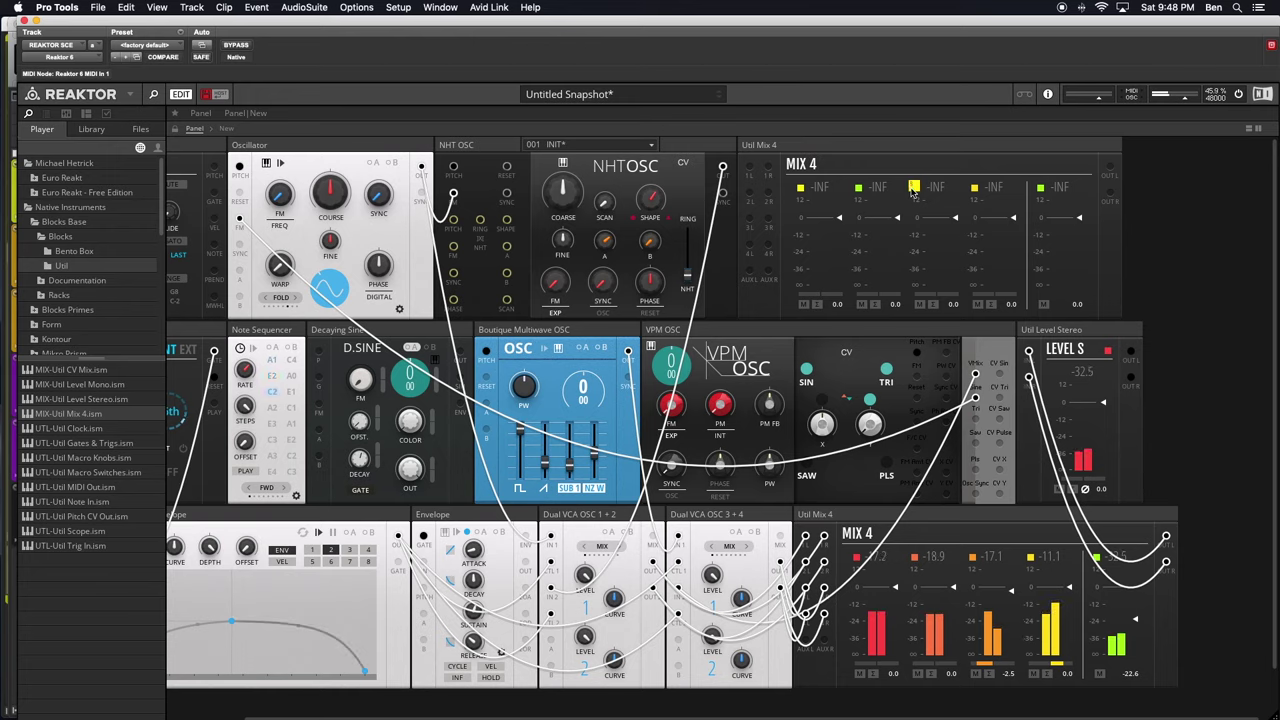
pyautogui.click(913, 188)
pyautogui.moveTo(1165, 537); pyautogui.dragTo(778, 190)
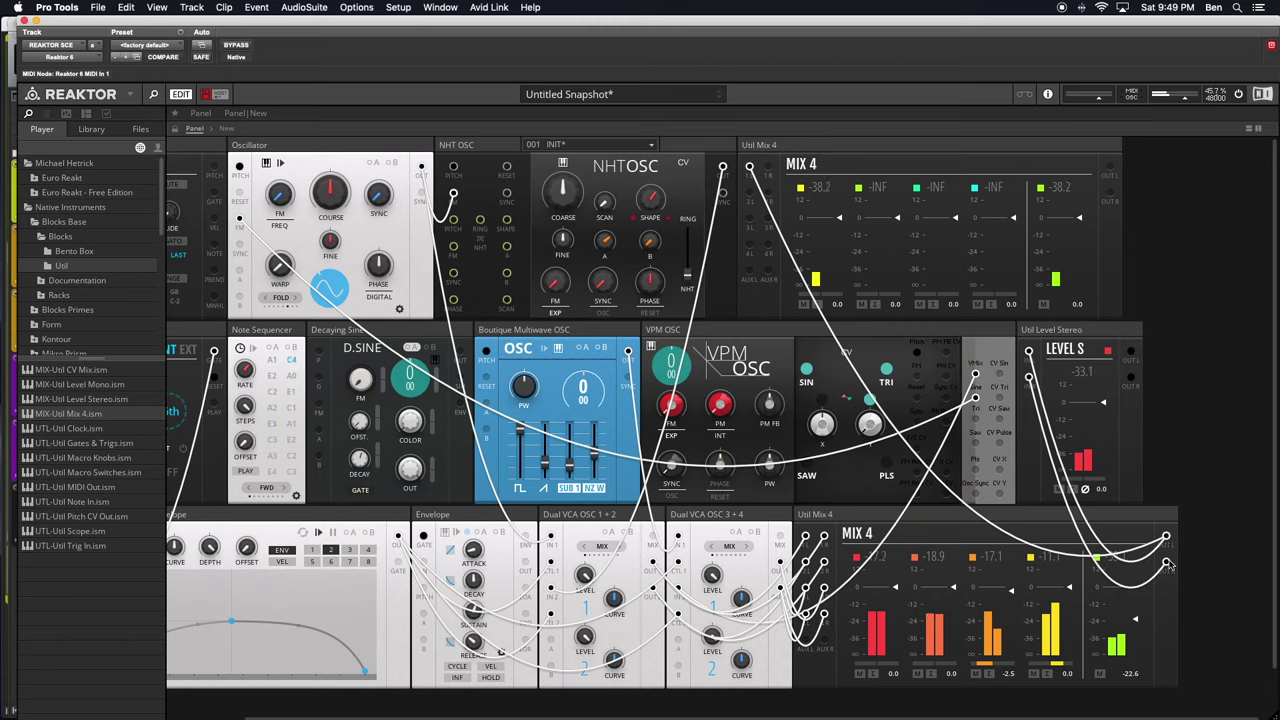
pyautogui.moveTo(1120, 554); pyautogui.dragTo(768, 168)
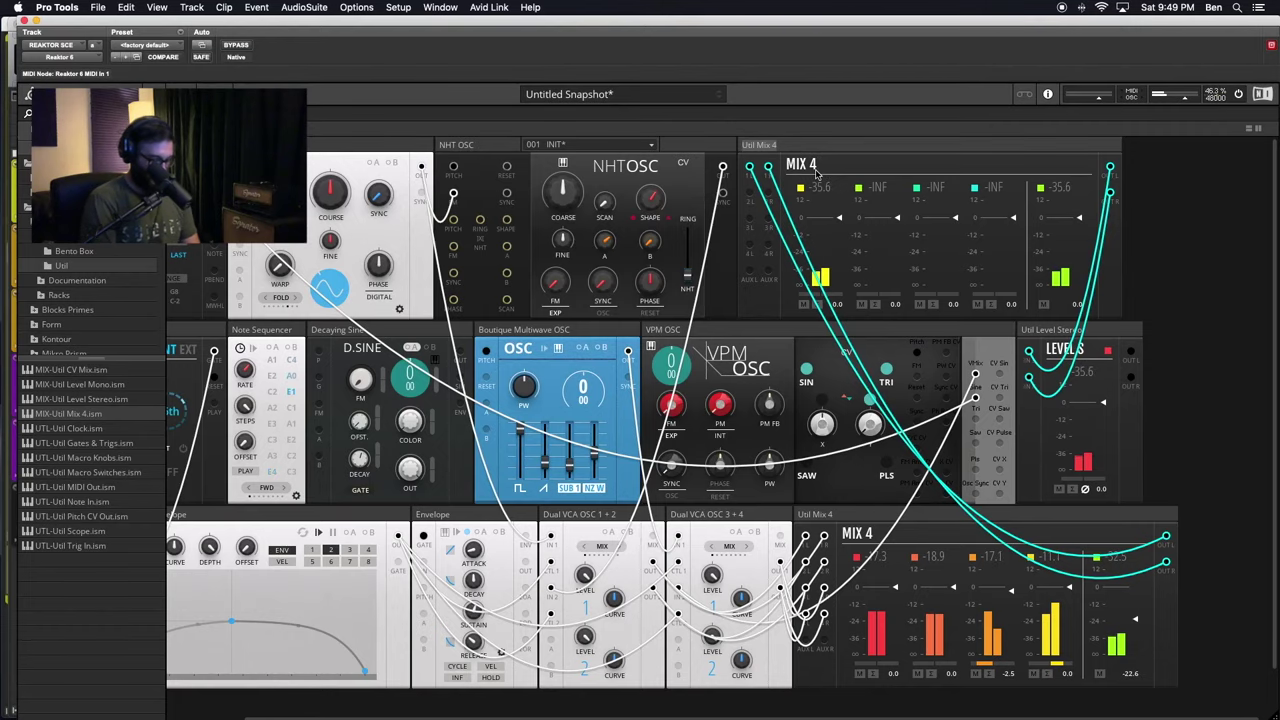
# - Rename the upper Util Mix 4 block as OUT
pyautogui.write('OUT')
pyautogui.press('Return')
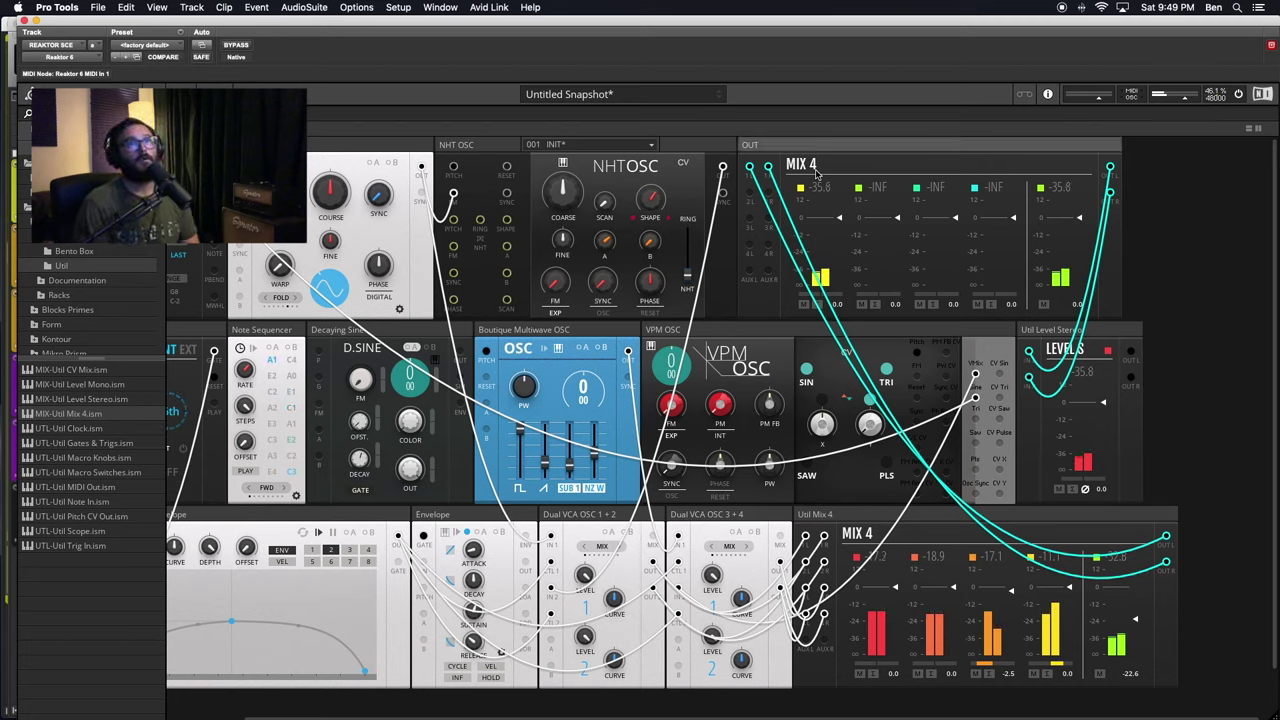
# - Move the Util Level Stereo block to the upper row, directly after the OUT mixer
pyautogui.click(1177, 329)
pyautogui.click(1107, 345)
pyautogui.moveTo(1115, 336); pyautogui.dragTo(1225, 150)
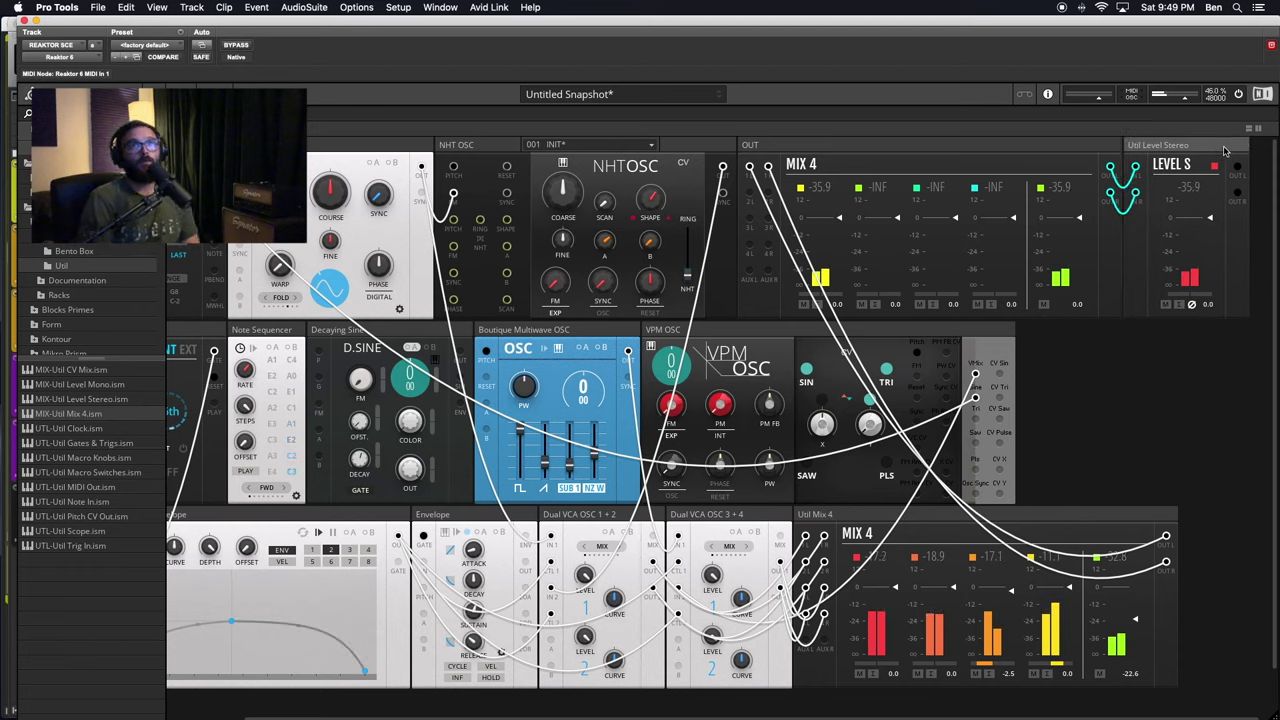
pyautogui.click(1205, 348)
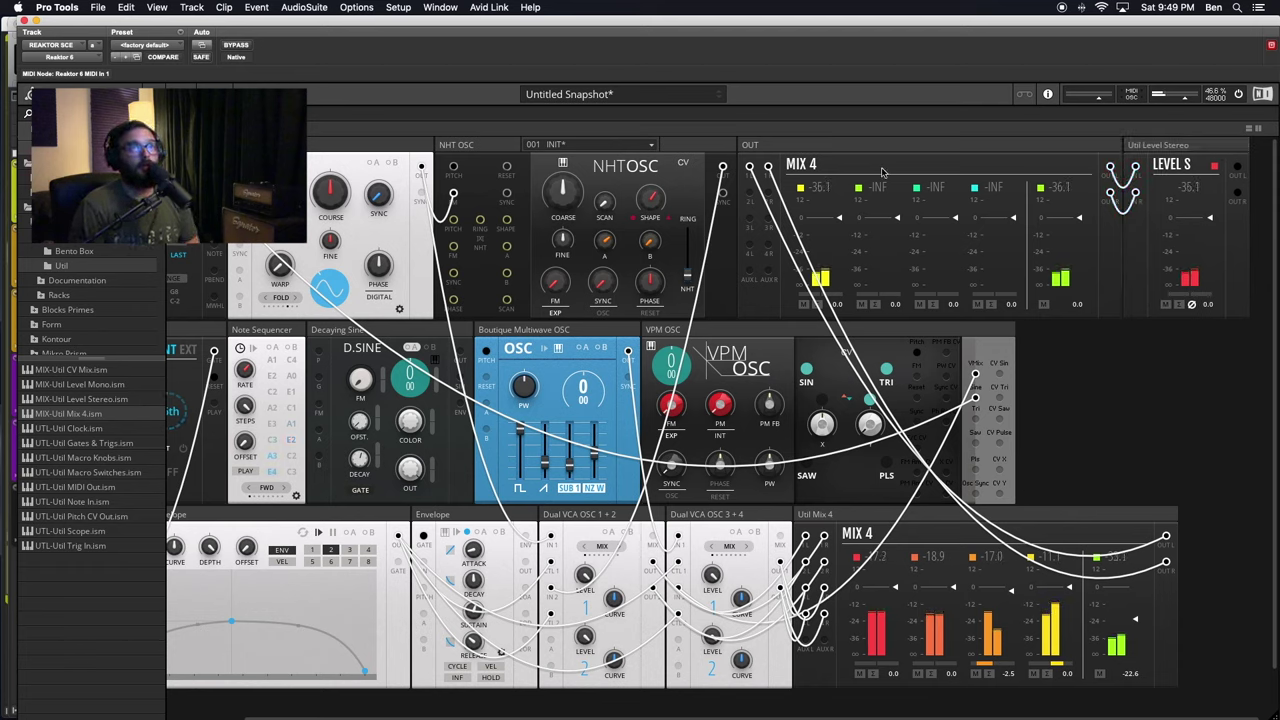
pyautogui.click(869, 148)
pyautogui.click(1129, 382)
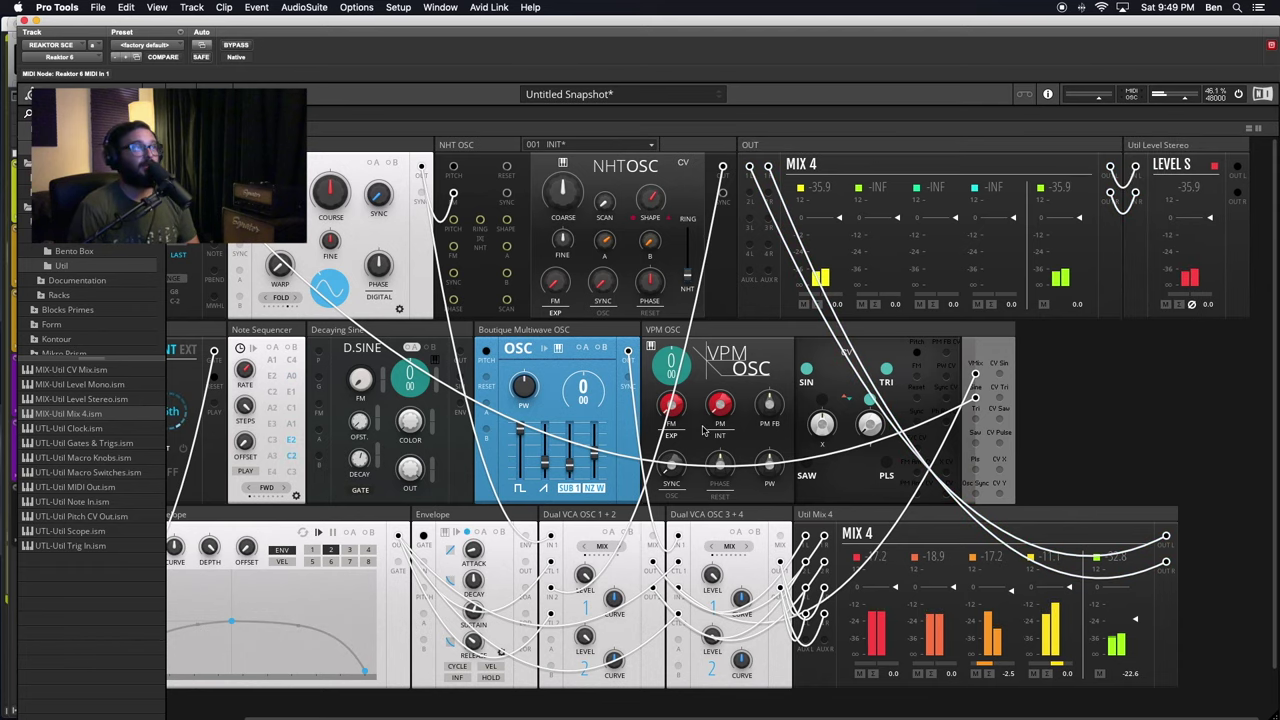
# - Browse the Blocks and Racks folders of the Free Pack in the library
pyautogui.hscroll(-3, 328, 370)
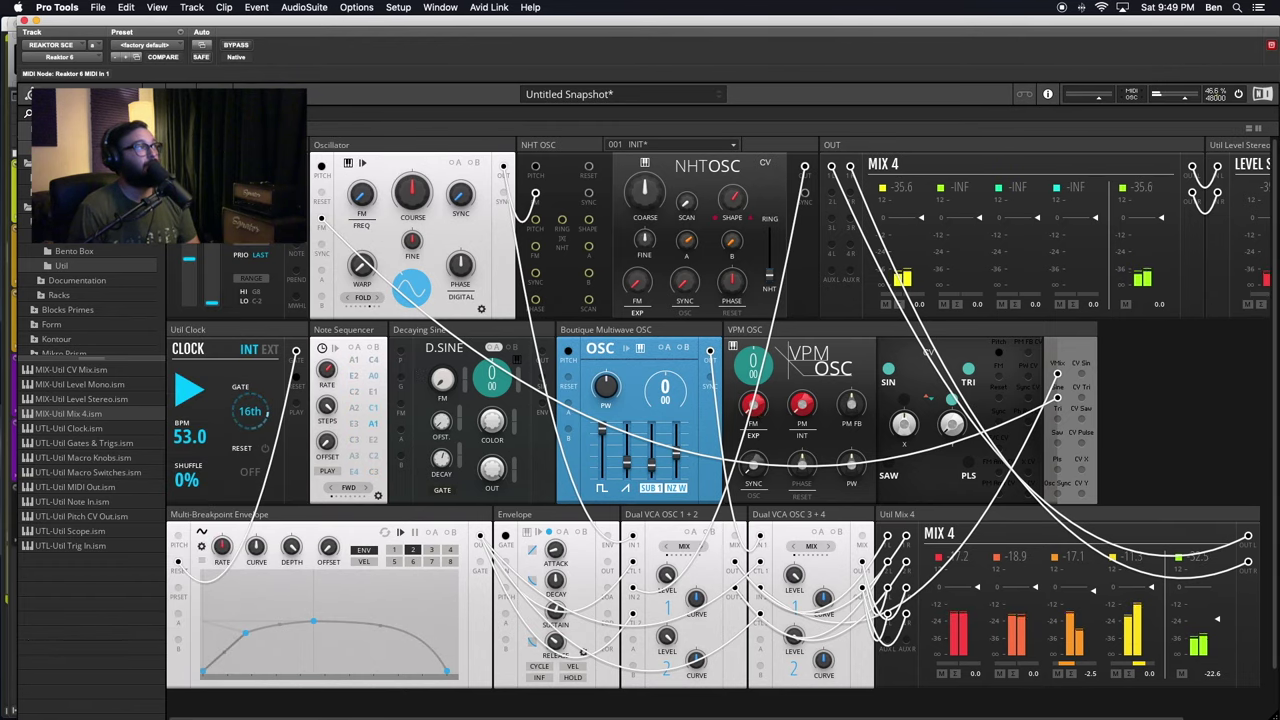
pyautogui.click(29, 217)
pyautogui.click(28, 212)
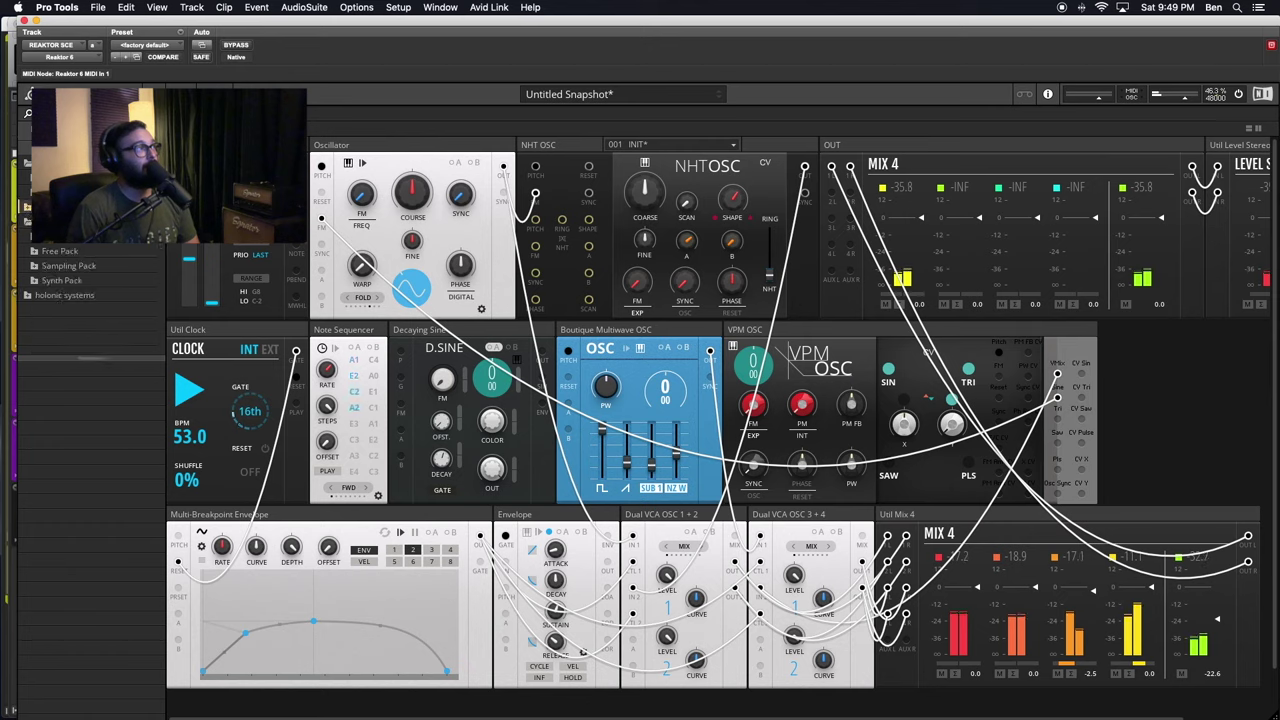
pyautogui.click(35, 252)
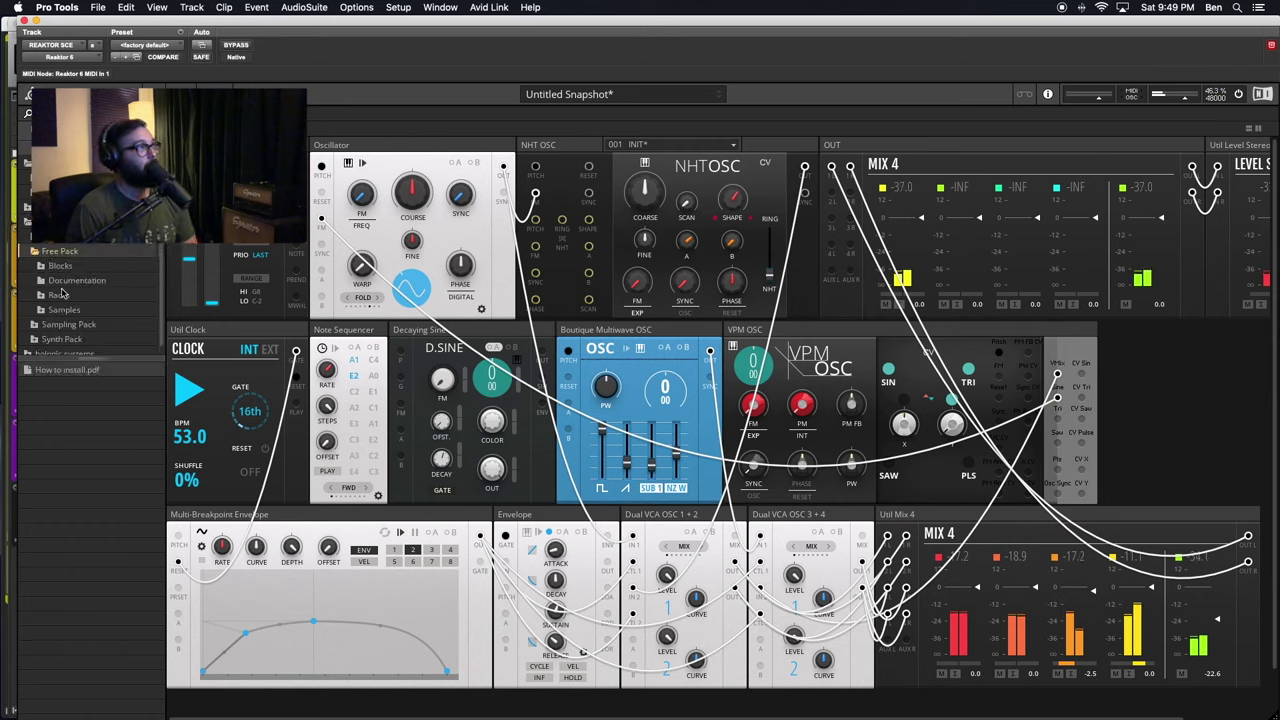
pyautogui.scroll(-1, 62, 294)
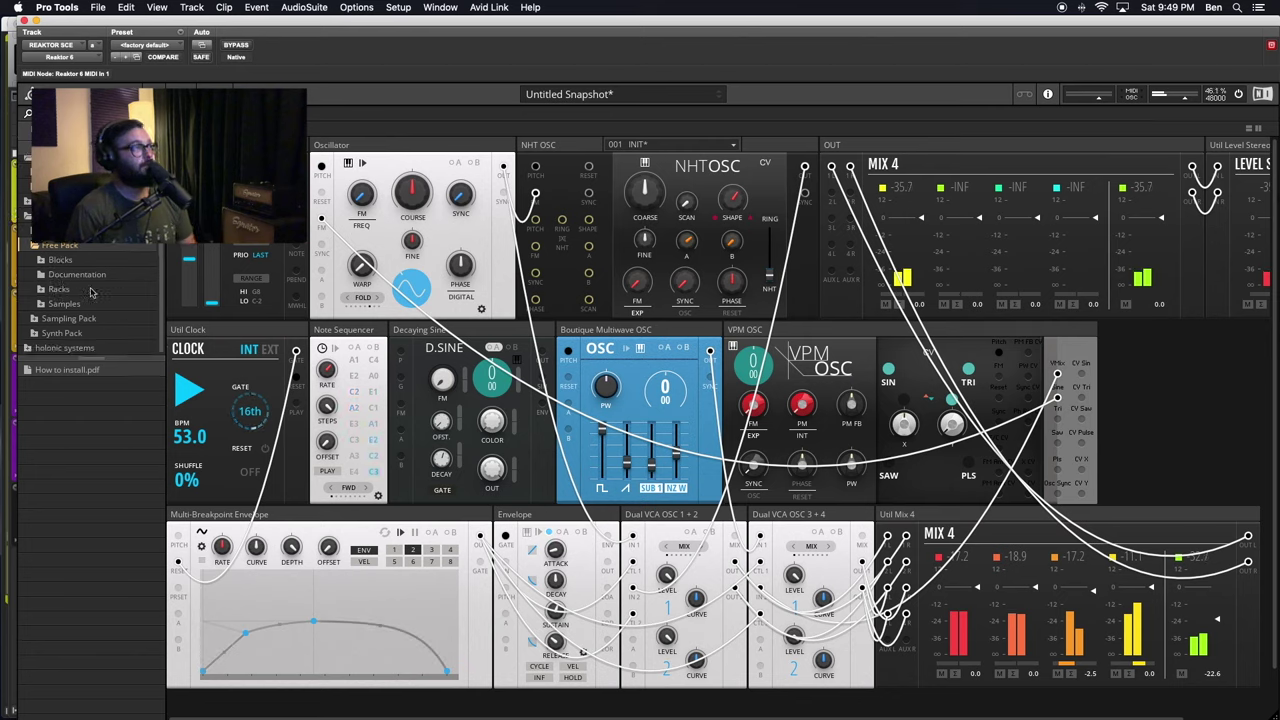
pyautogui.click(47, 260)
pyautogui.click(45, 261)
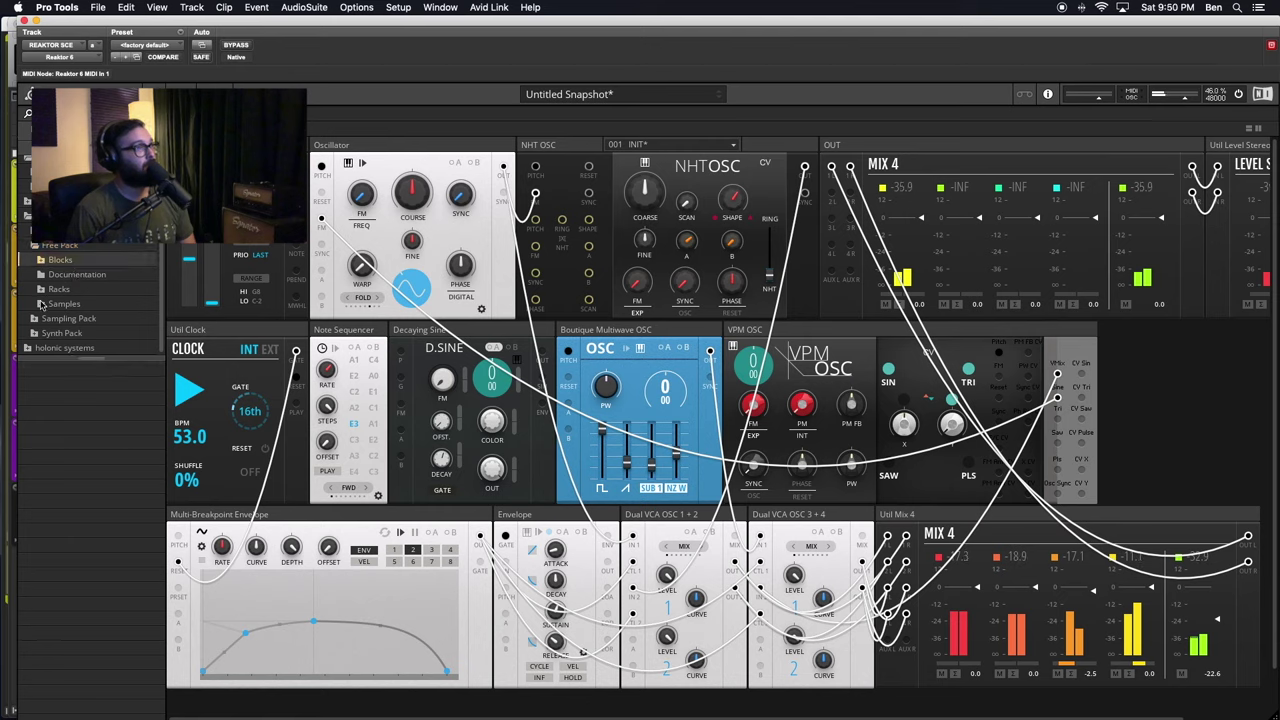
pyautogui.click(45, 289)
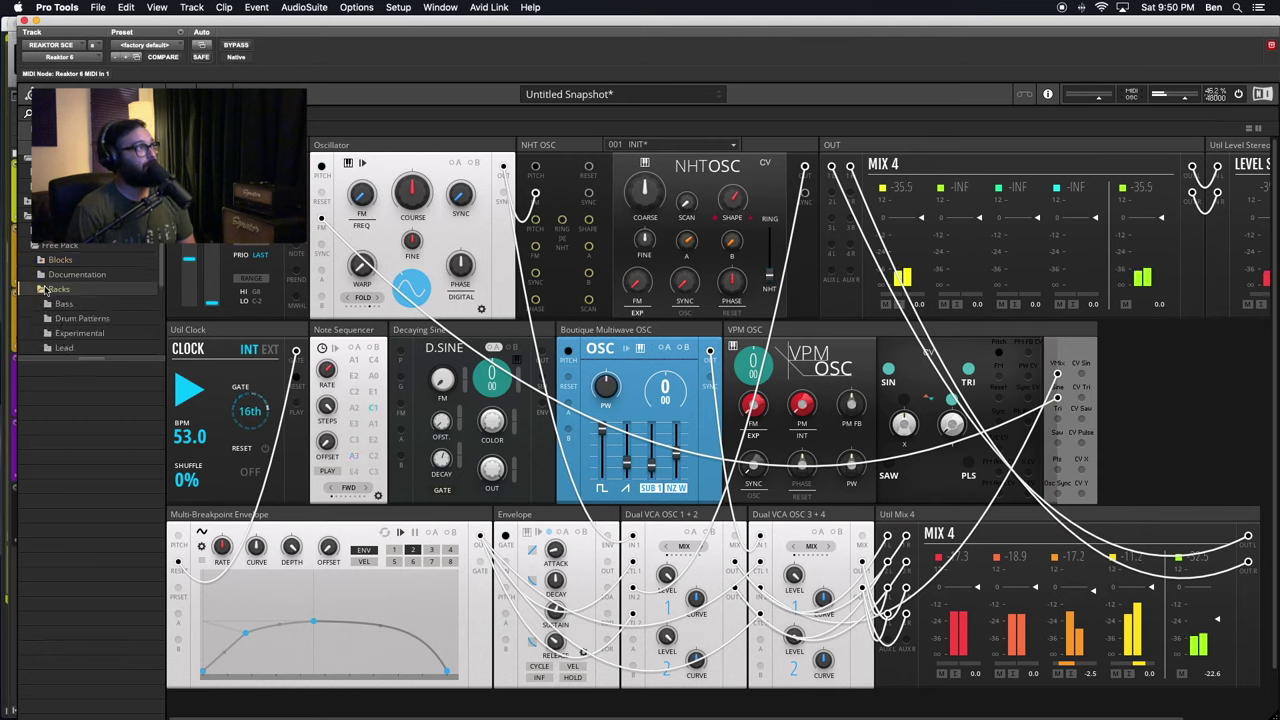
pyautogui.click(45, 289)
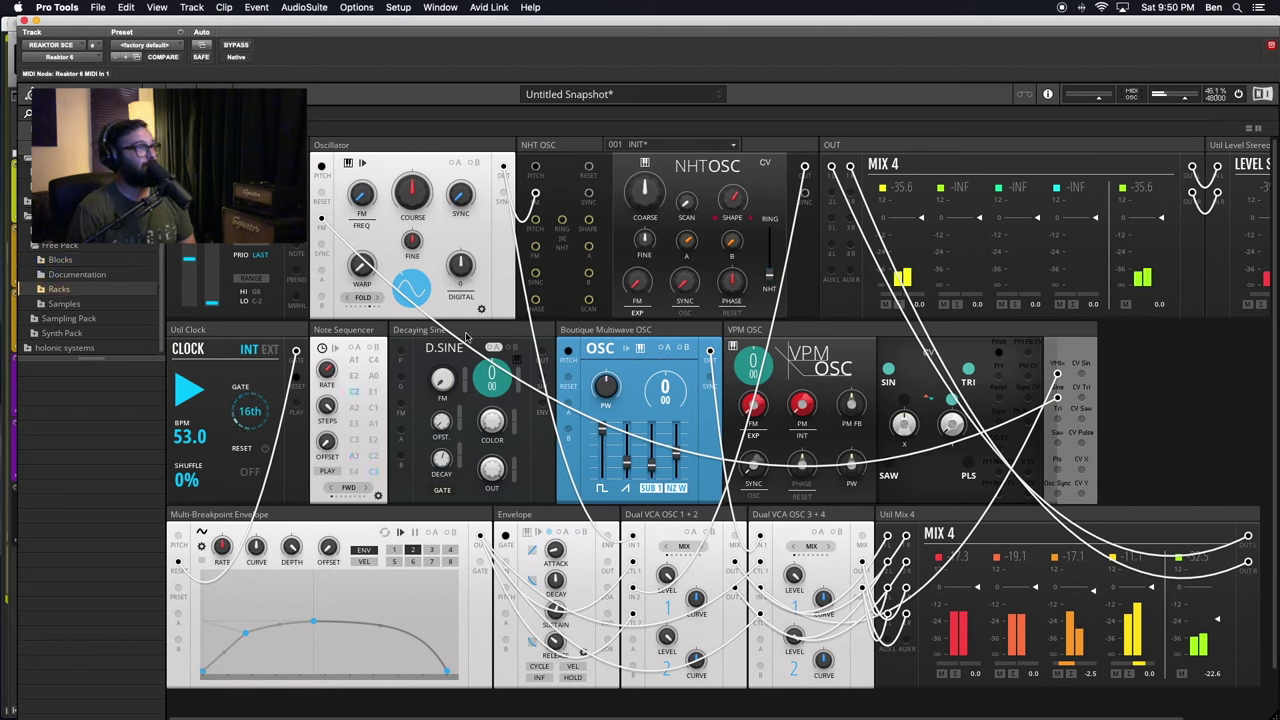
# - Switch the Note Sequencer block to View B
pyautogui.moveTo(468, 333)
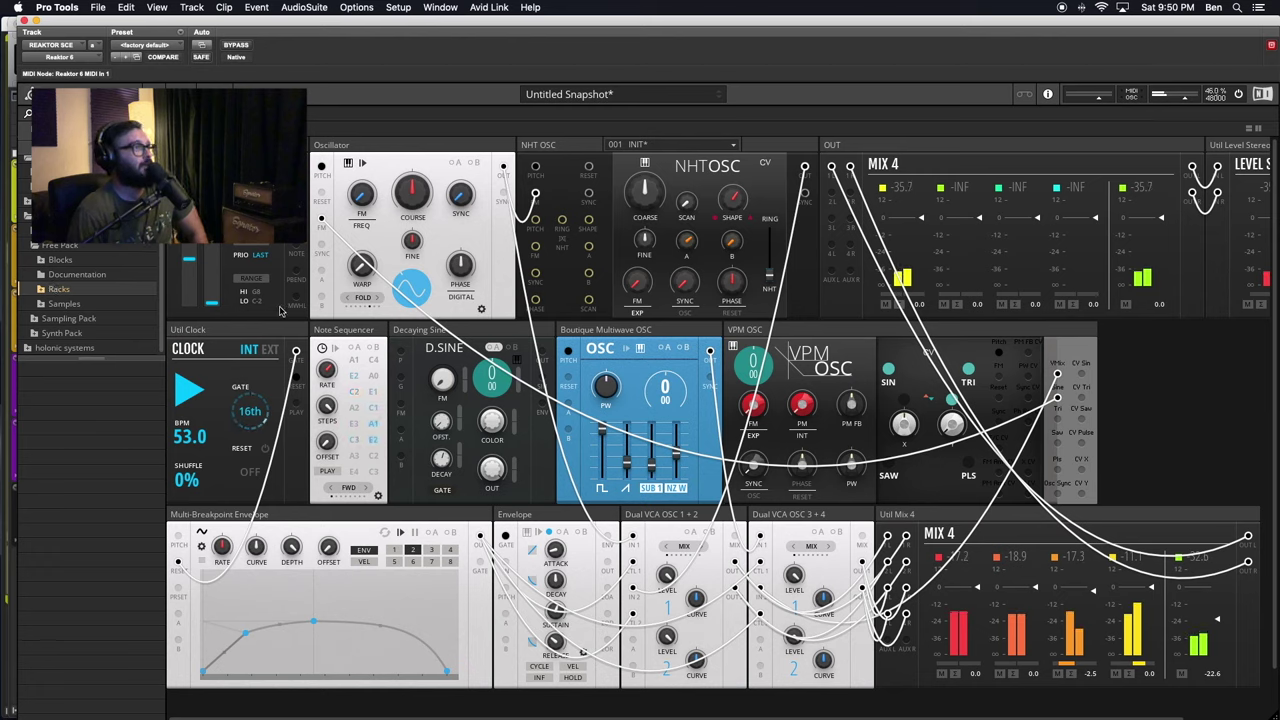
pyautogui.rightClick(349, 337)
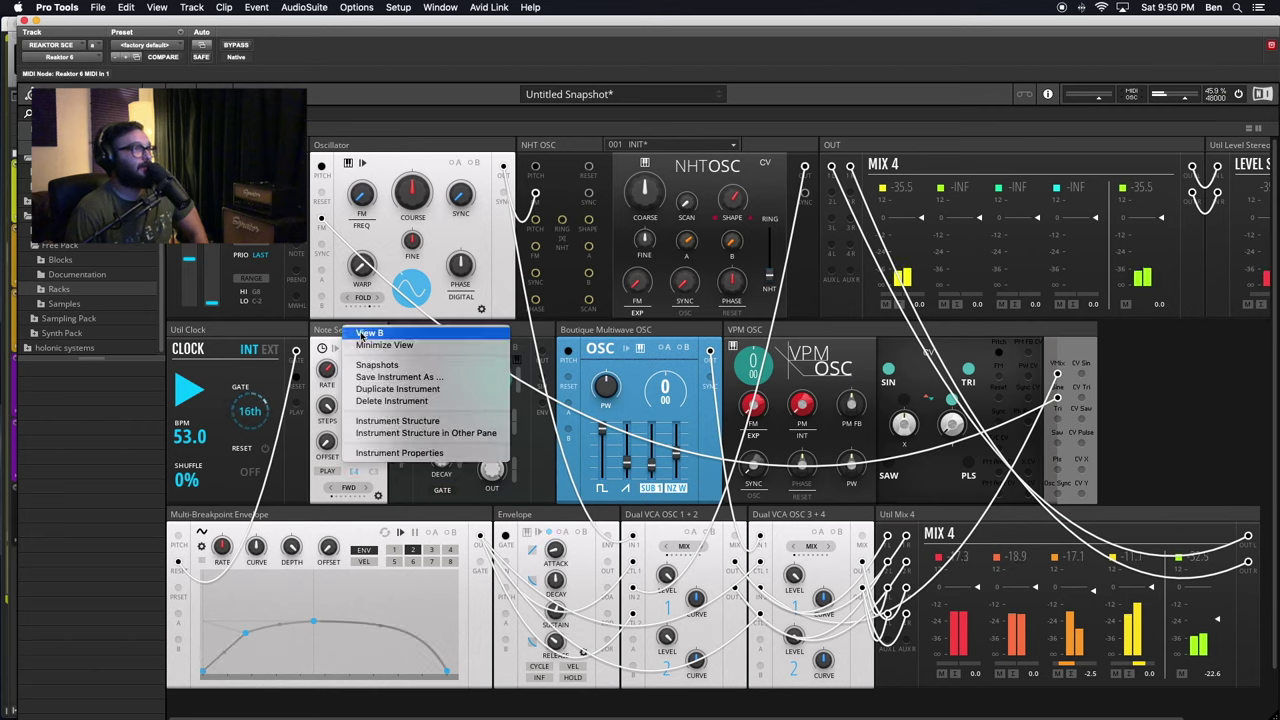
pyautogui.click(357, 345)
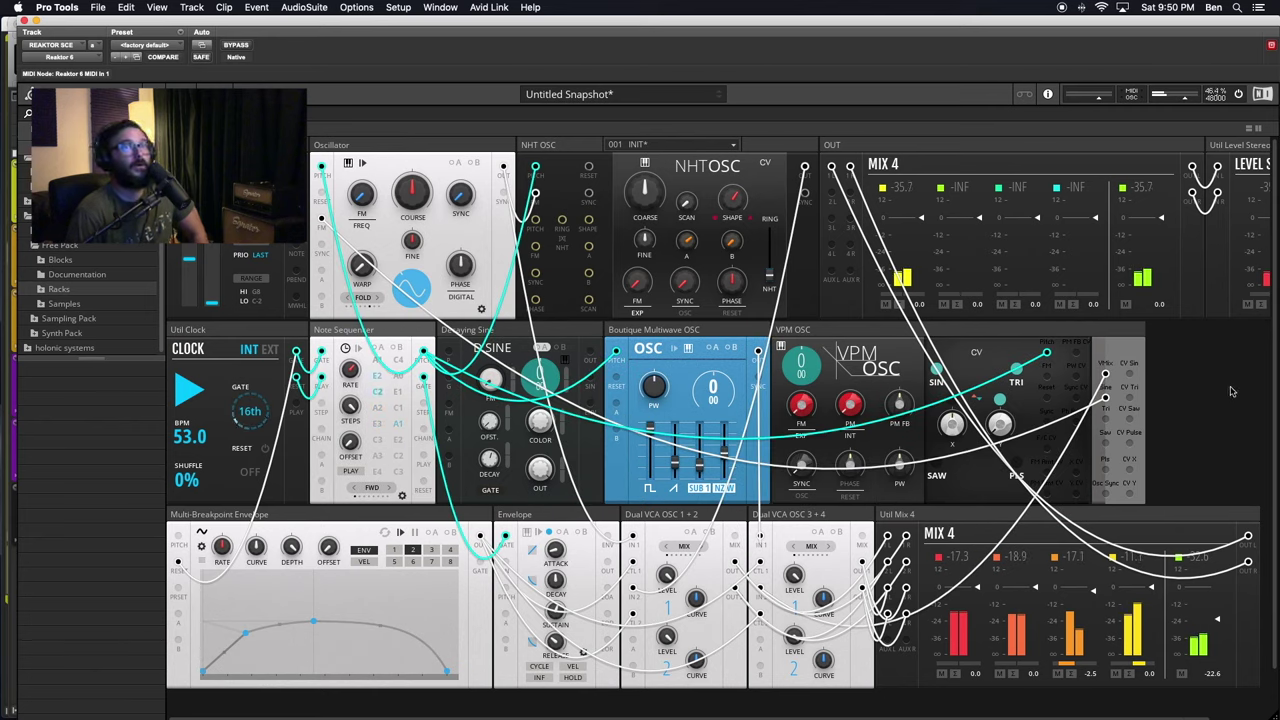
pyautogui.click(1158, 411)
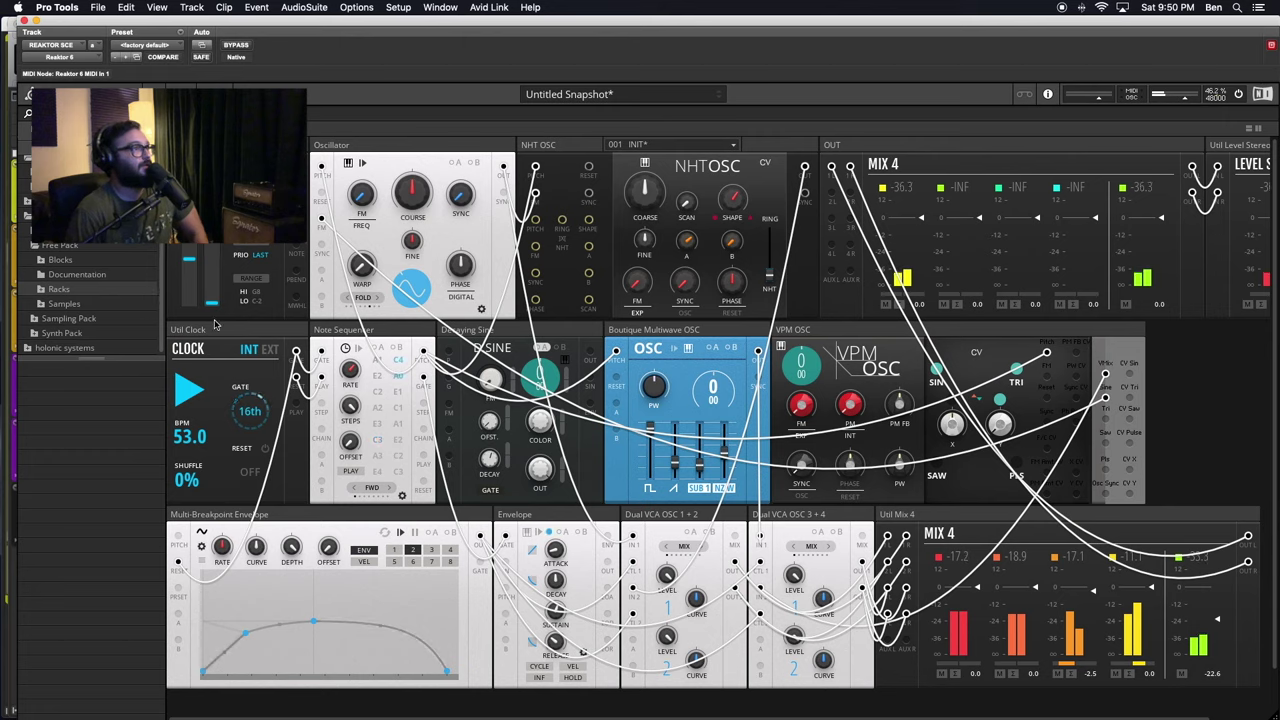
# - Add a second Note Sequencer from the Free Pack's Sequencers blocks, directly after the existing Note Sequencer
pyautogui.click(40, 261)
pyautogui.scroll(-3, 68, 317)
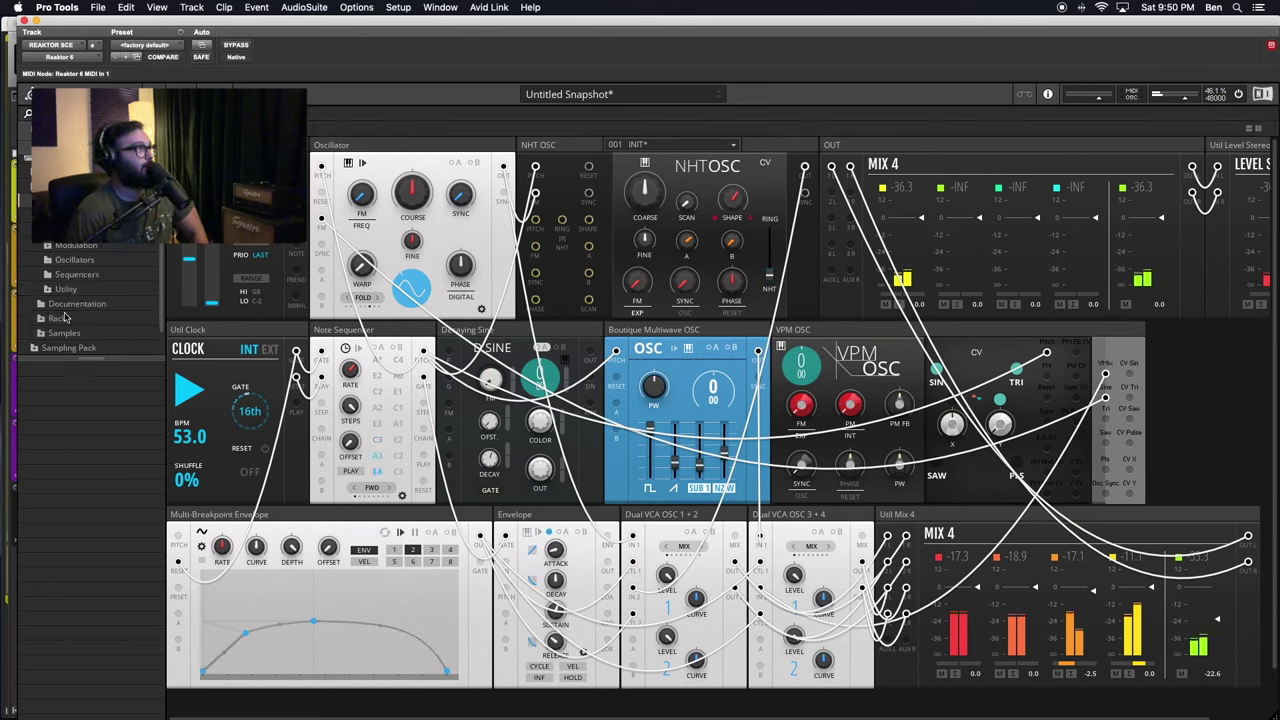
pyautogui.click(49, 276)
pyautogui.click(78, 399)
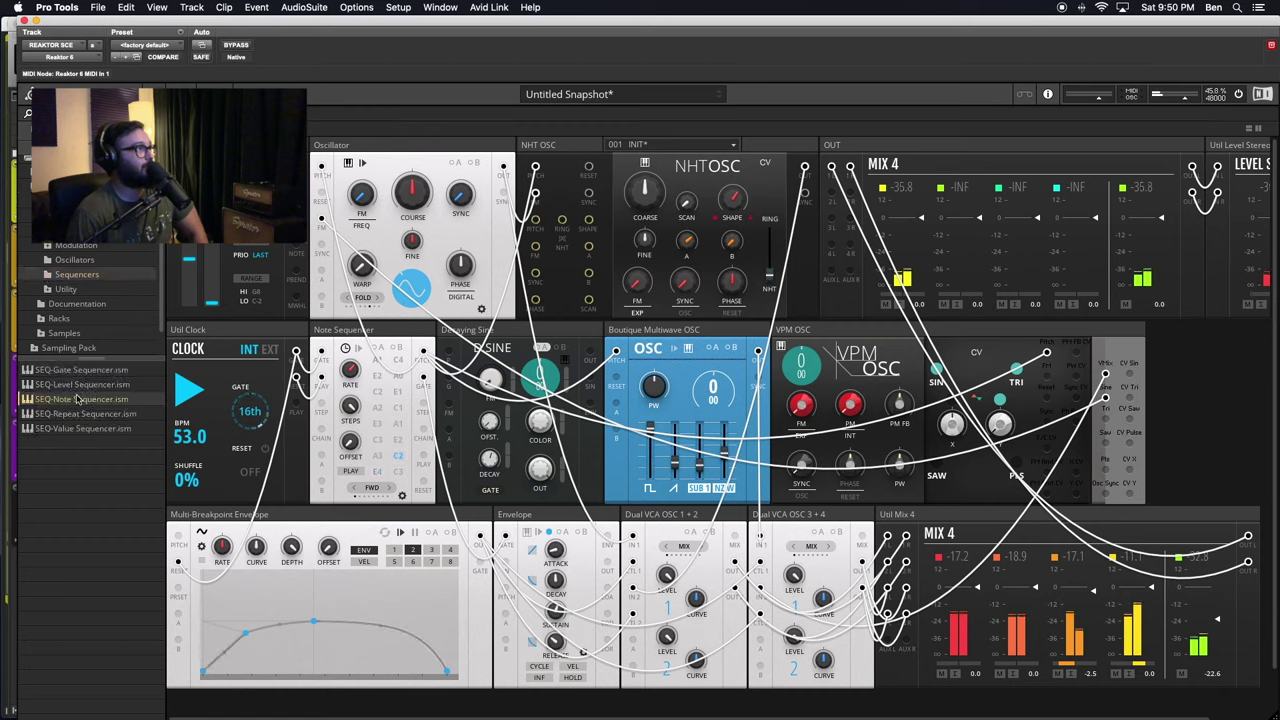
pyautogui.moveTo(75, 402); pyautogui.dragTo(438, 331)
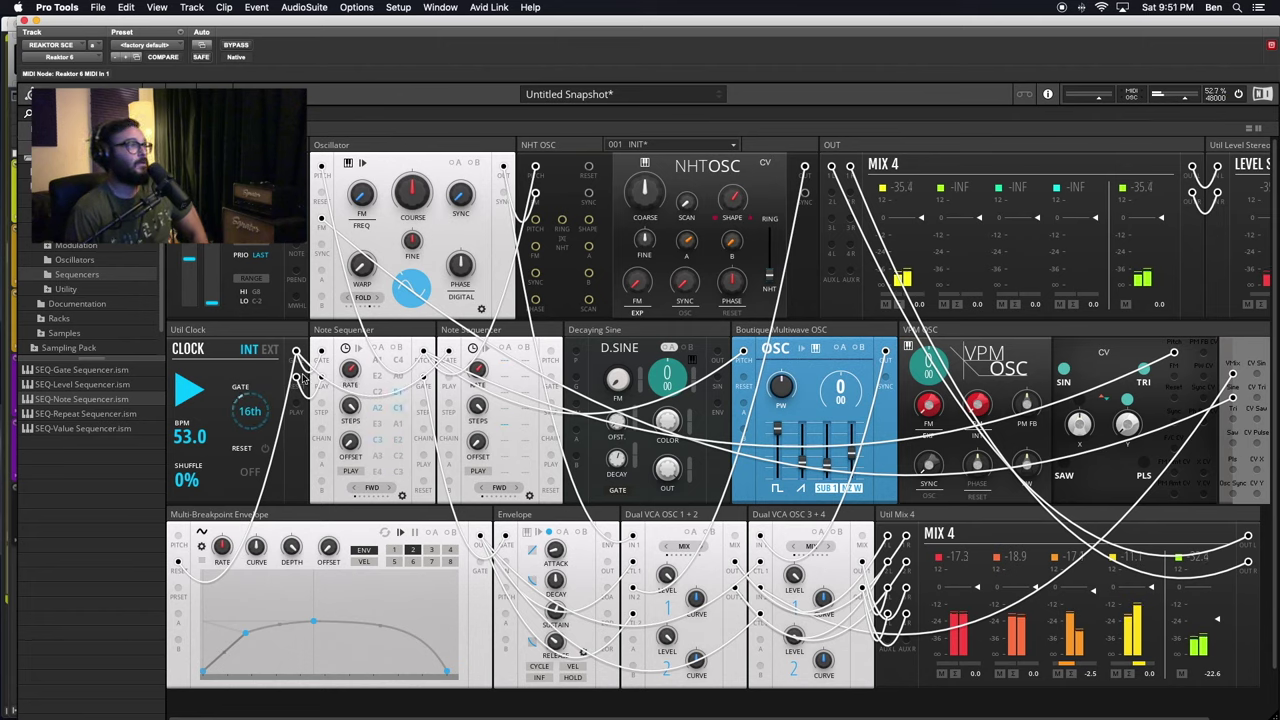
# - Patch the clock outputs into the second Note Sequencer and its pitch output into the Decaying Sine's pitch input
pyautogui.moveTo(296, 381); pyautogui.dragTo(578, 412)
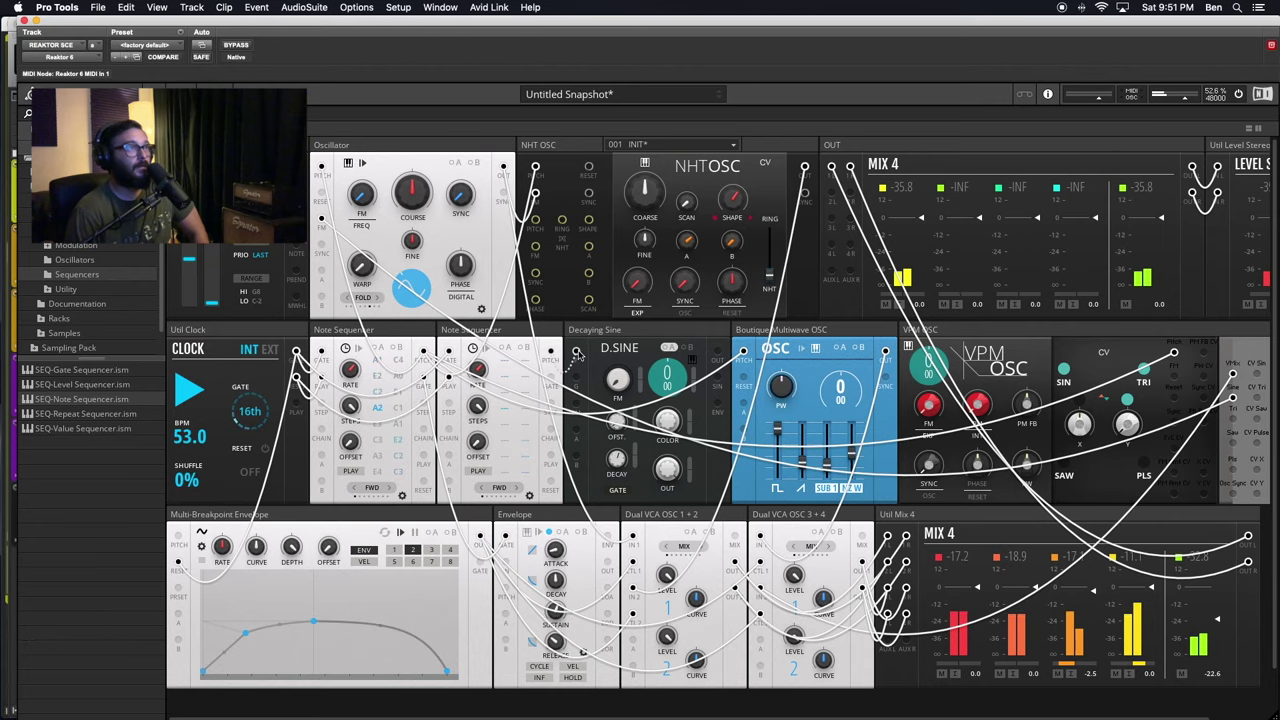
pyautogui.hscroll(3, 455, 467)
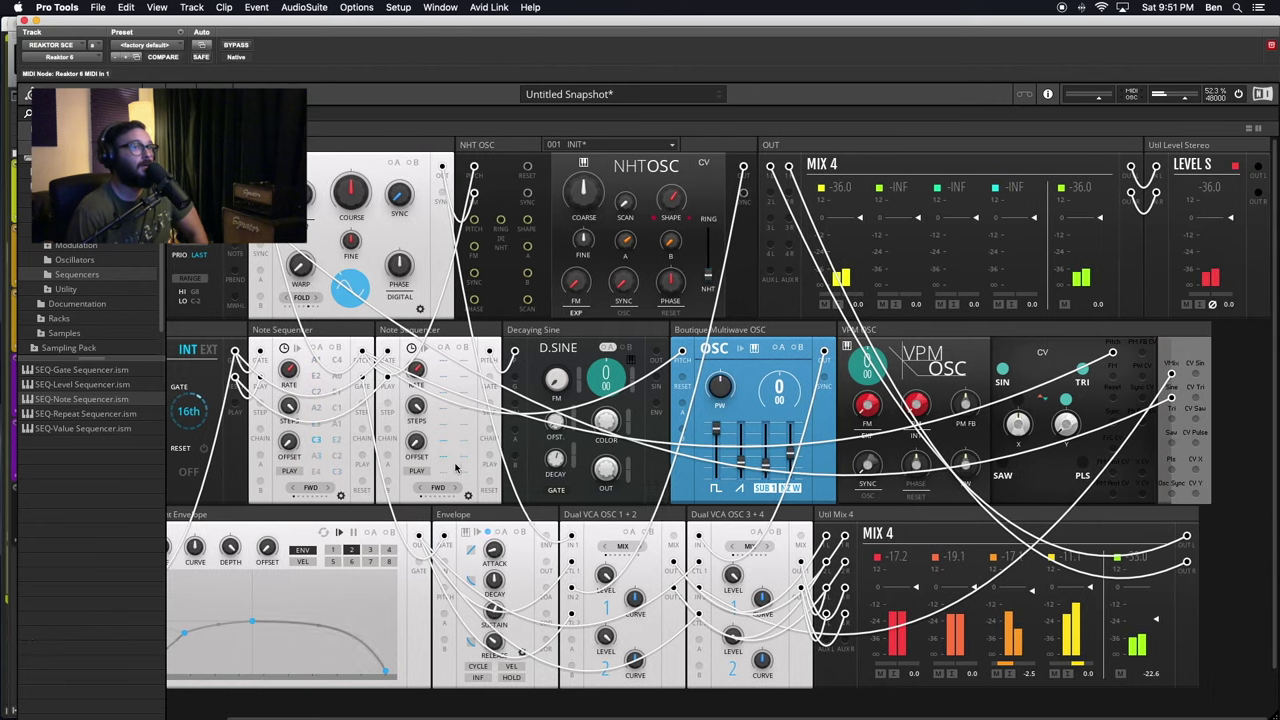
pyautogui.hscroll(-3, 300, 630)
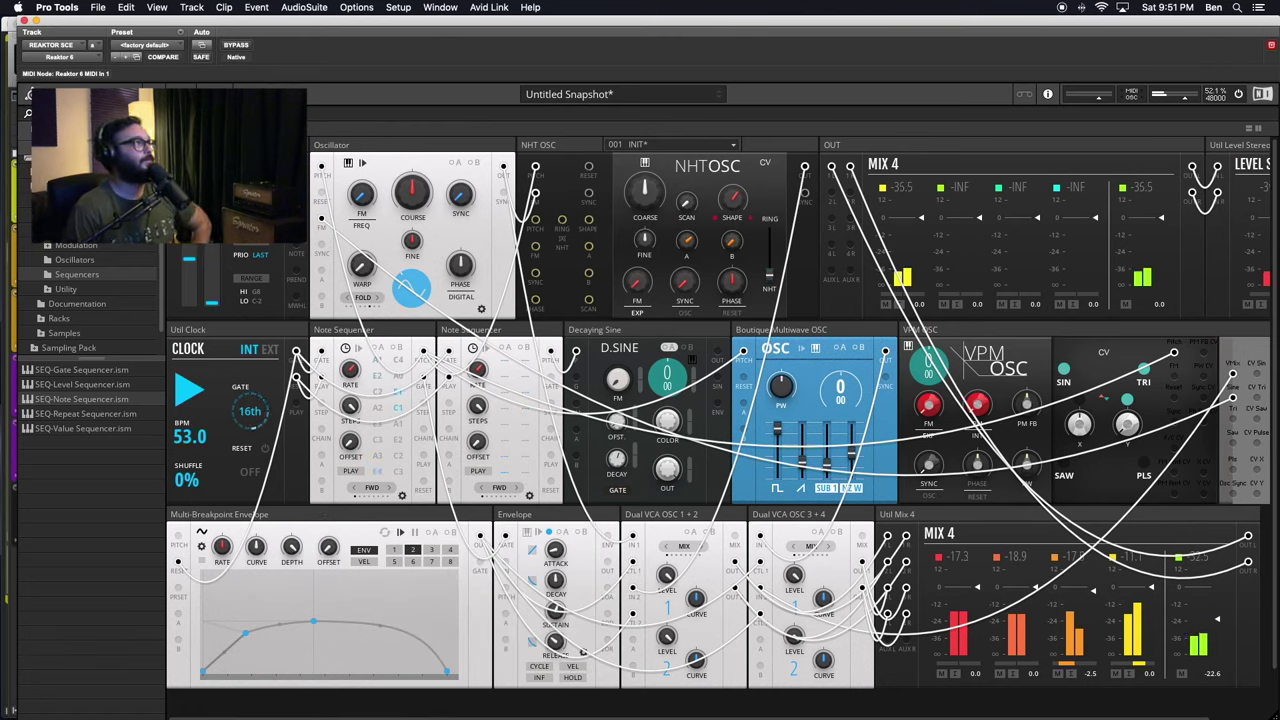
# - Open the Free Pack's Modulation blocks folder and check its Stereo subfolder
pyautogui.click(46, 246)
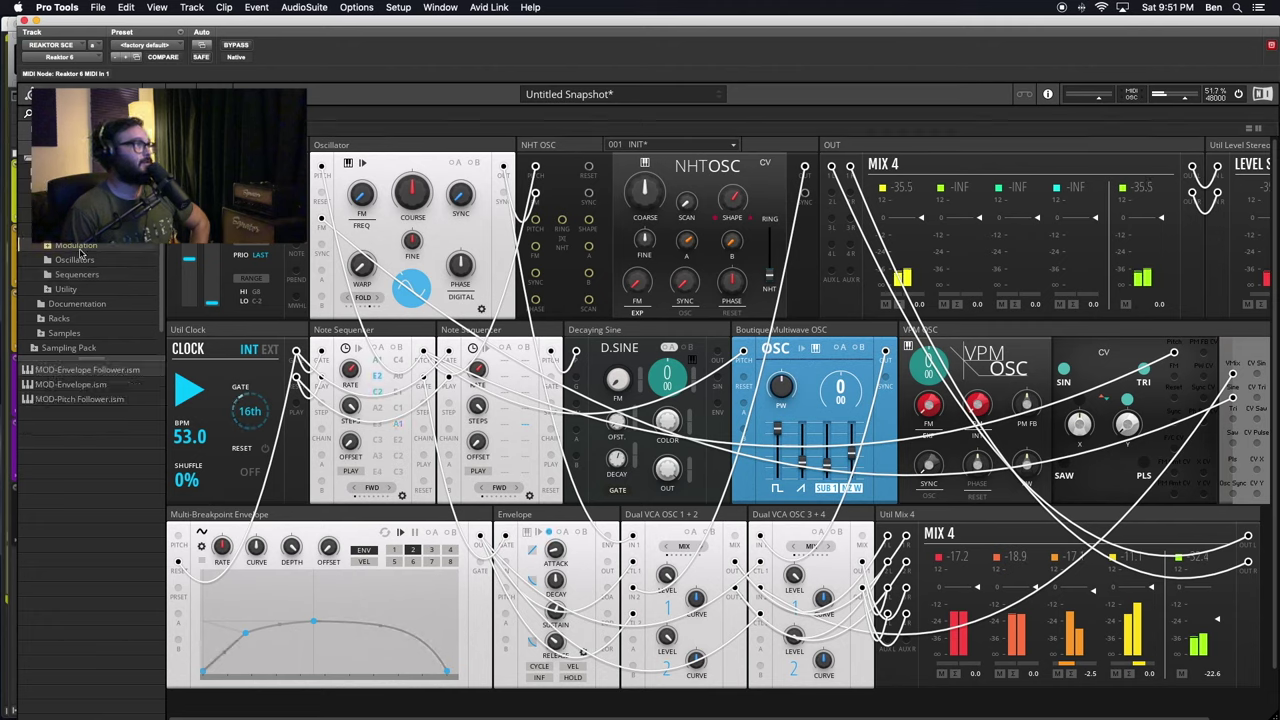
pyautogui.click(45, 248)
pyautogui.click(66, 262)
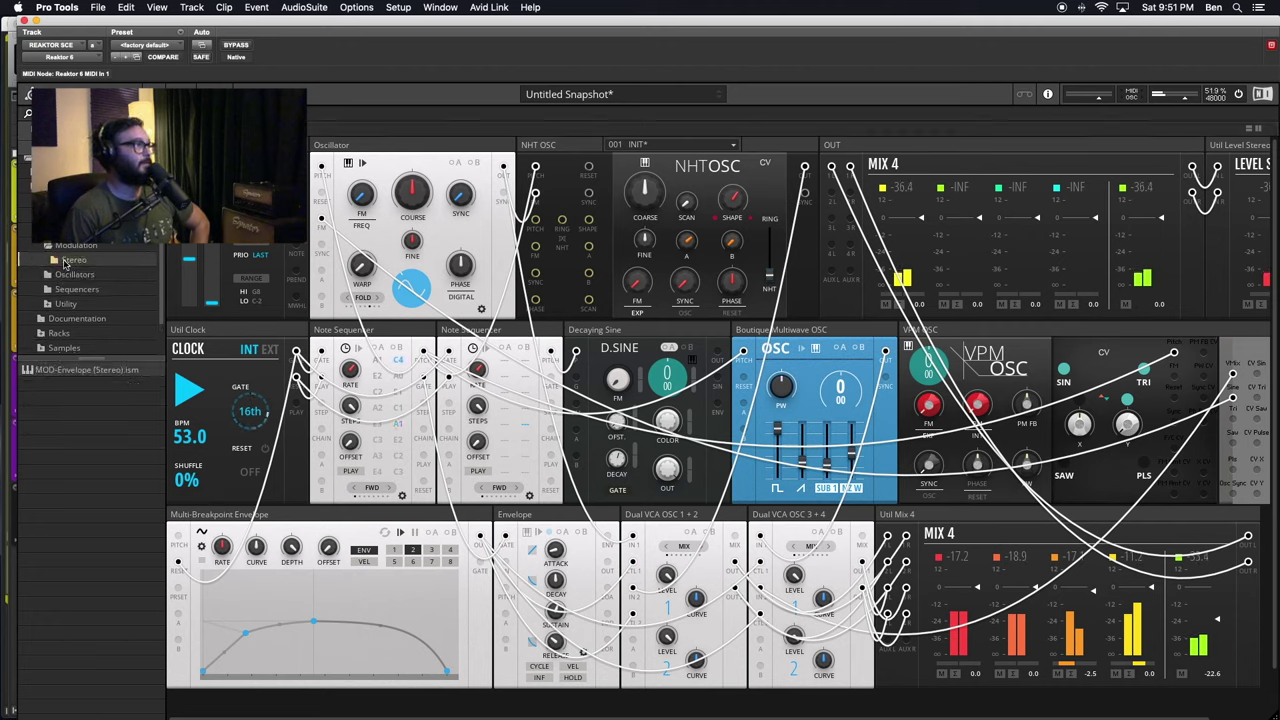
pyautogui.click(48, 247)
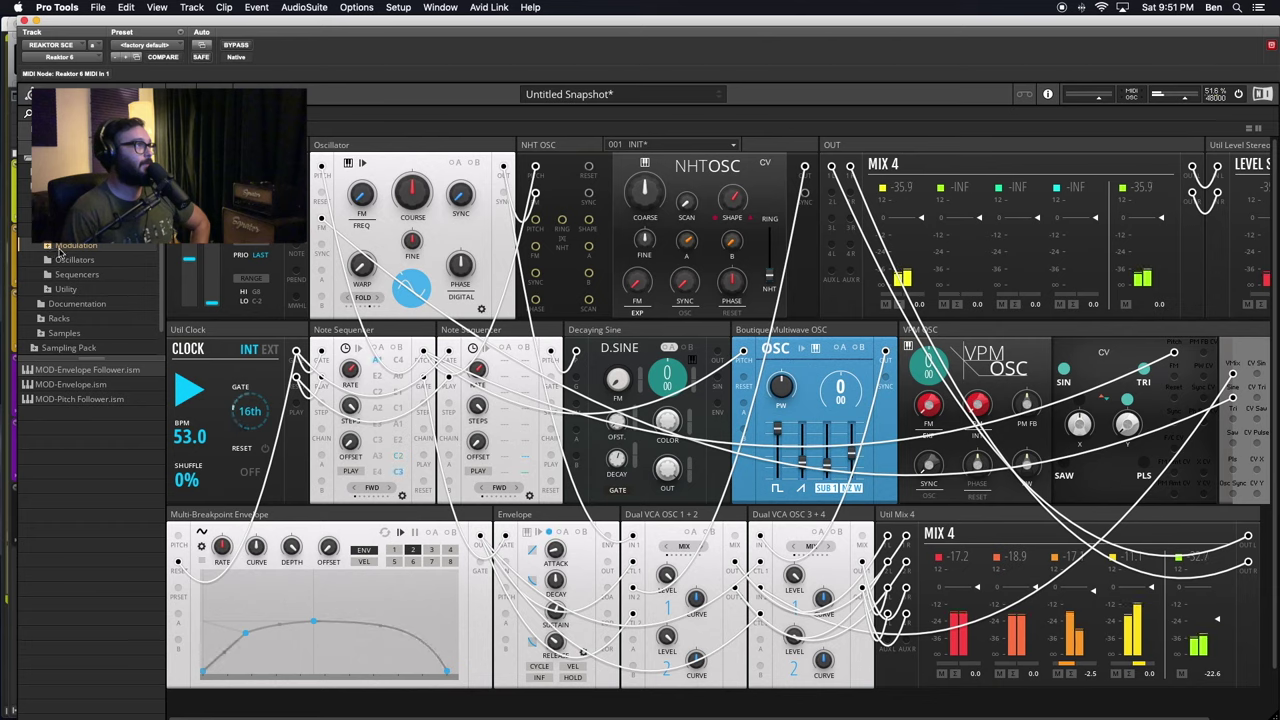
pyautogui.click(62, 386)
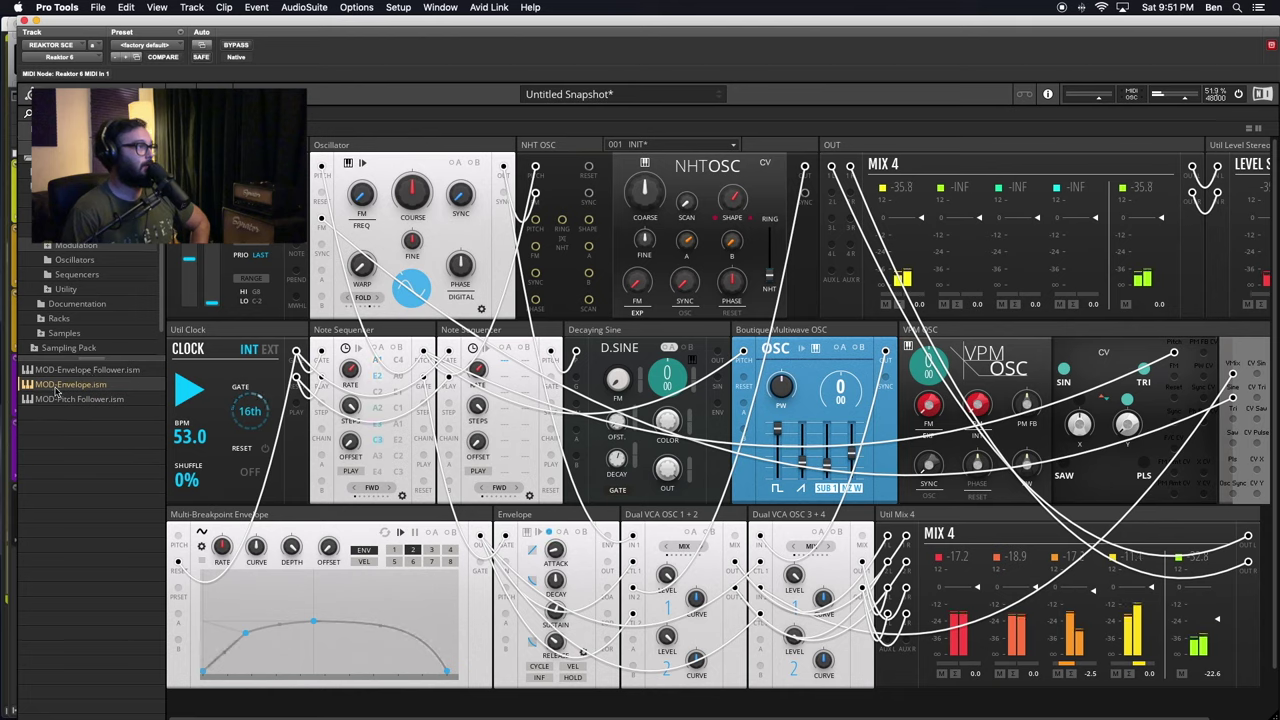
pyautogui.click(65, 371)
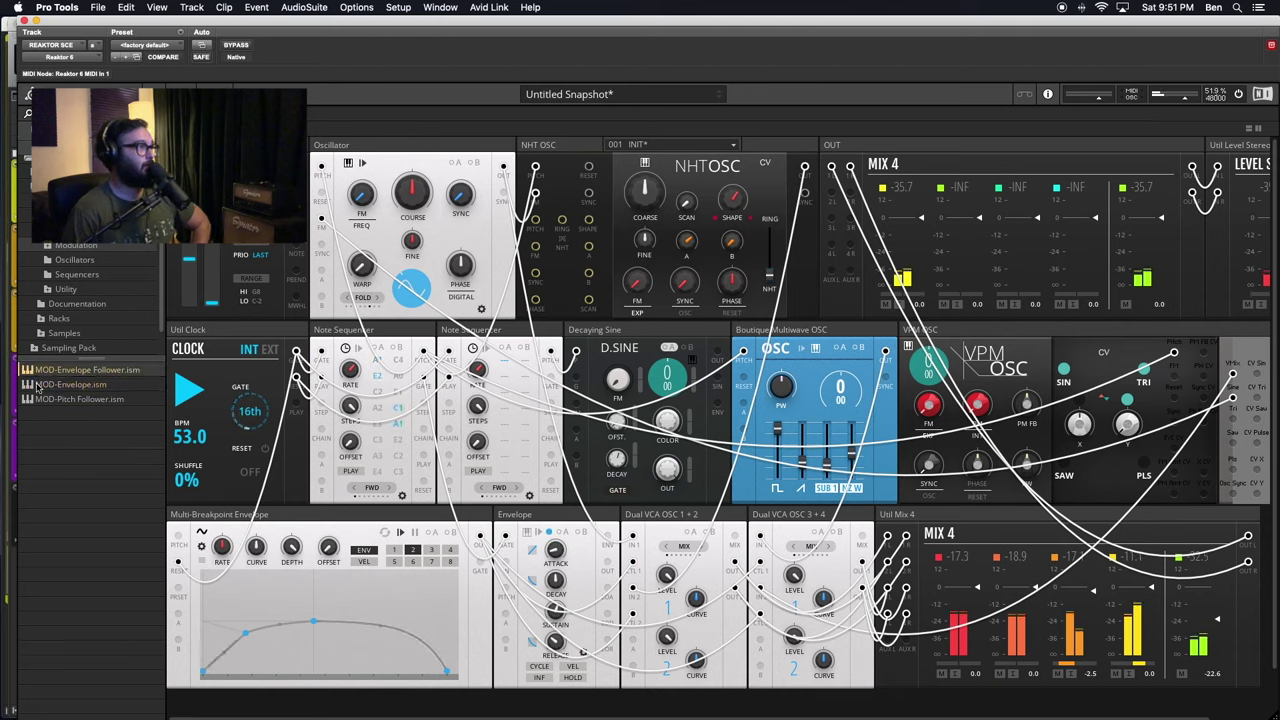
pyautogui.press('Down')
pyautogui.moveTo(47, 371); pyautogui.dragTo(572, 343)
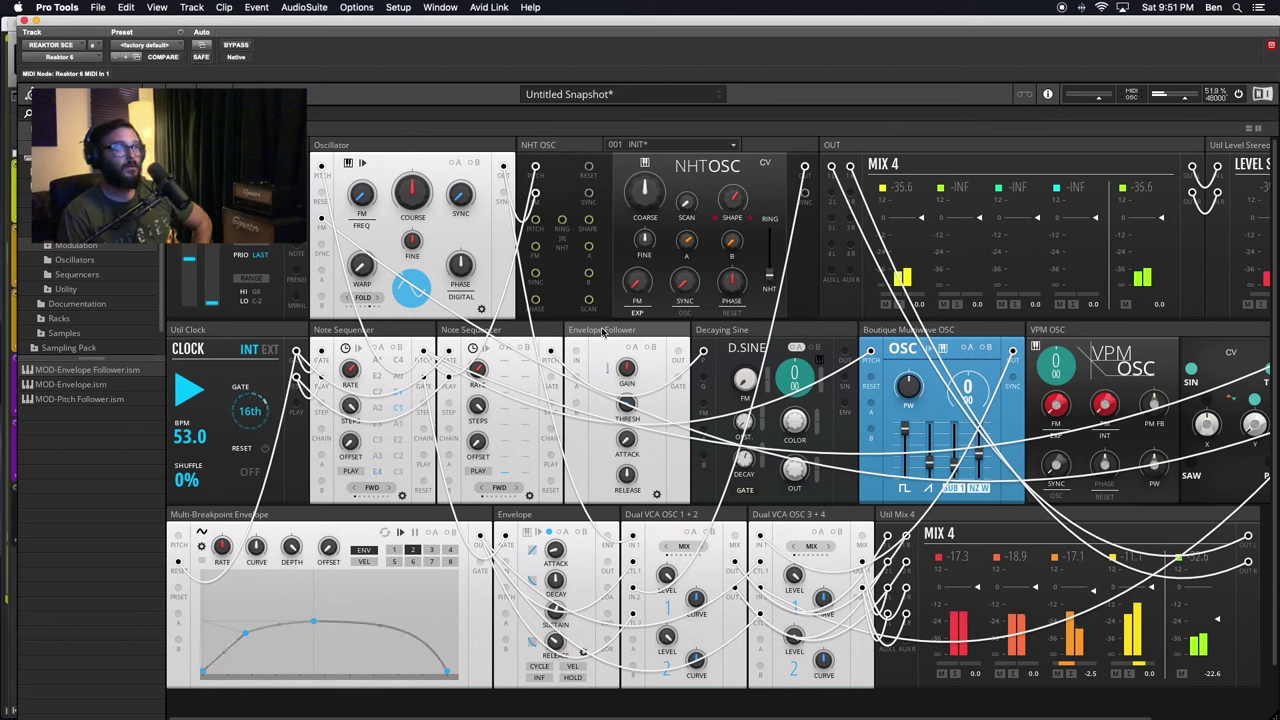
pyautogui.rightClick(603, 333)
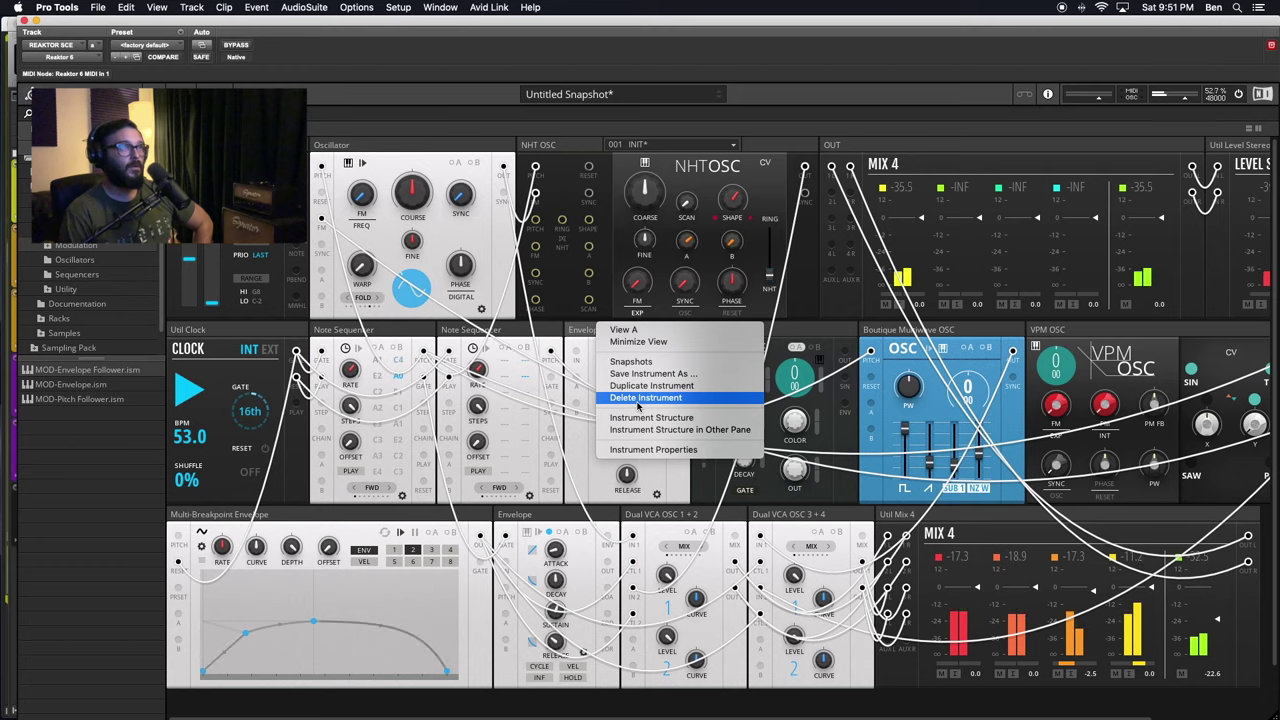
pyautogui.click(645, 397)
# - Add the MOD-Envelope block between the Decaying Sine and the Boutique Multiwave OSC
pyautogui.click(70, 385)
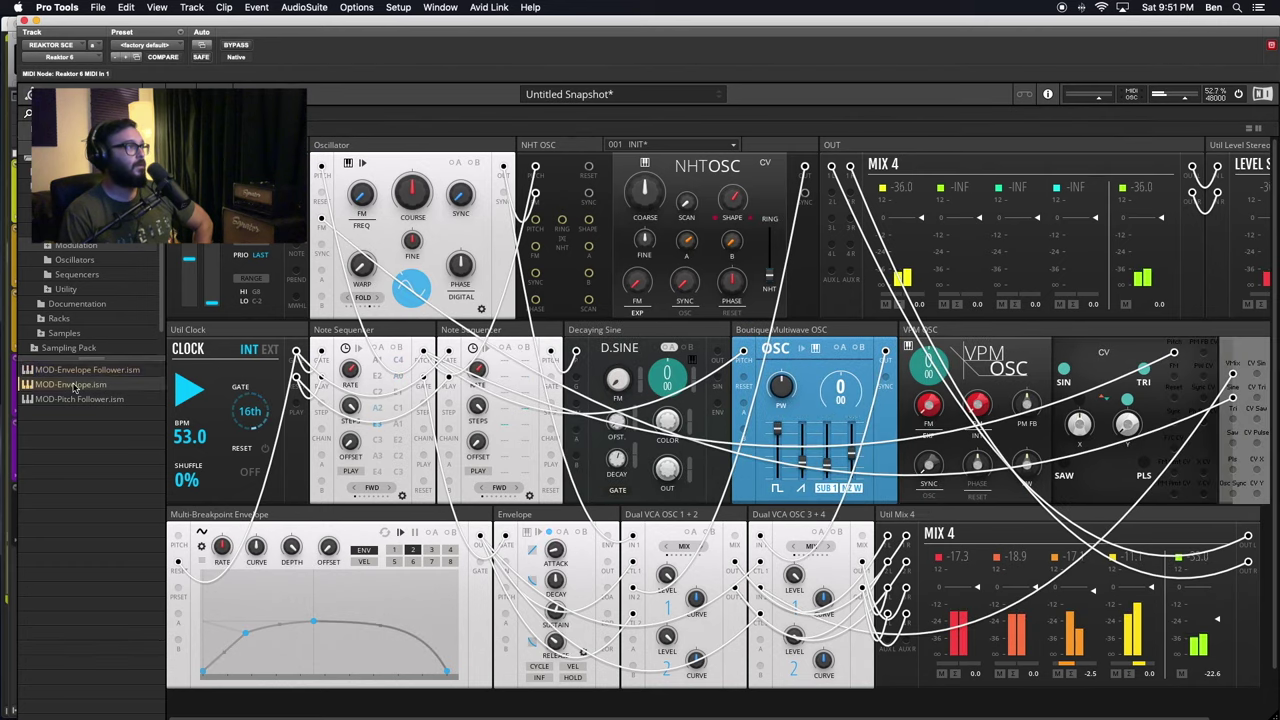
pyautogui.moveTo(60, 387); pyautogui.dragTo(731, 335)
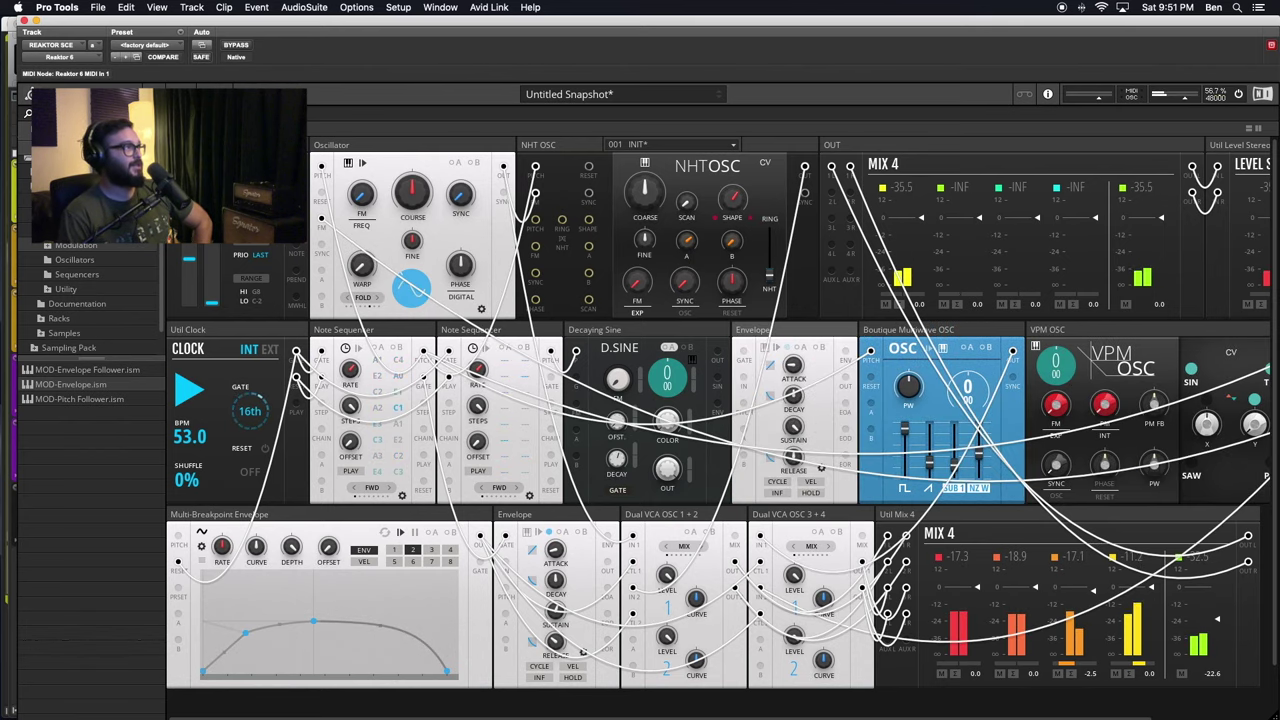
# - Add the Utility folder's UTL-Dual VCA block directly after the second voice's Envelope, and patch the Envelope's ENV output into its CTL 1 input
pyautogui.click(66, 290)
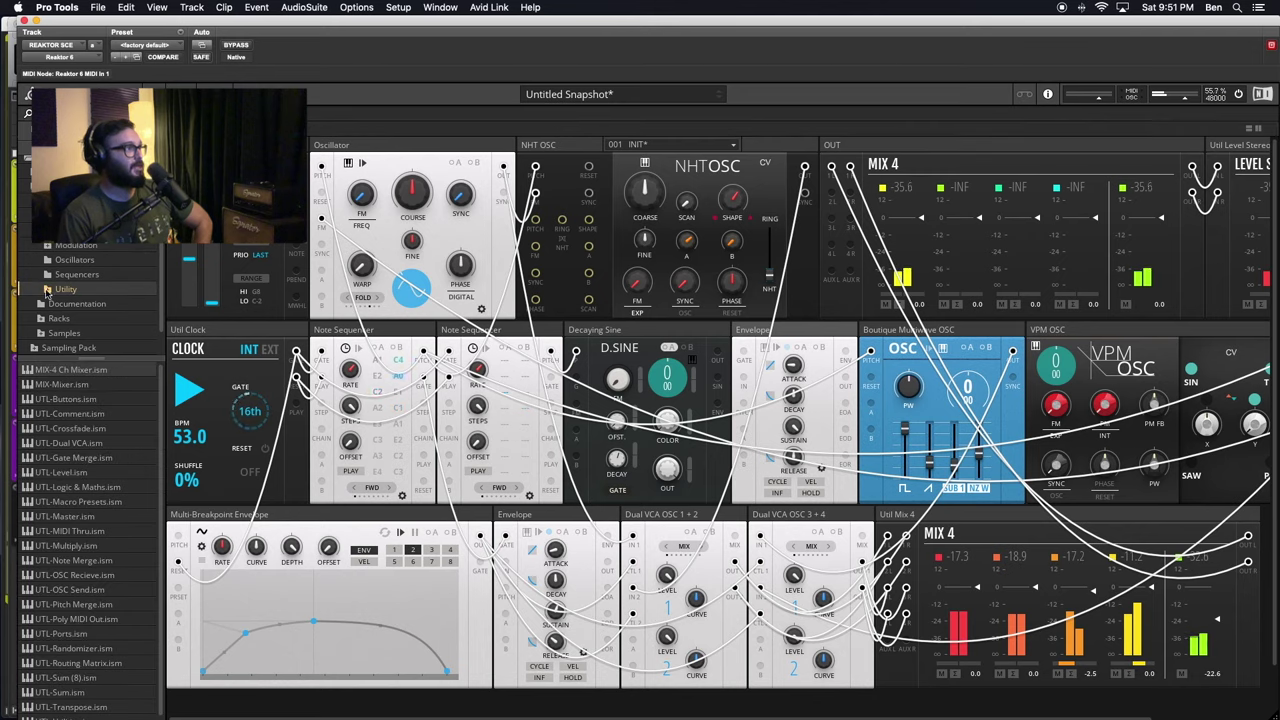
pyautogui.click(47, 290)
pyautogui.click(61, 303)
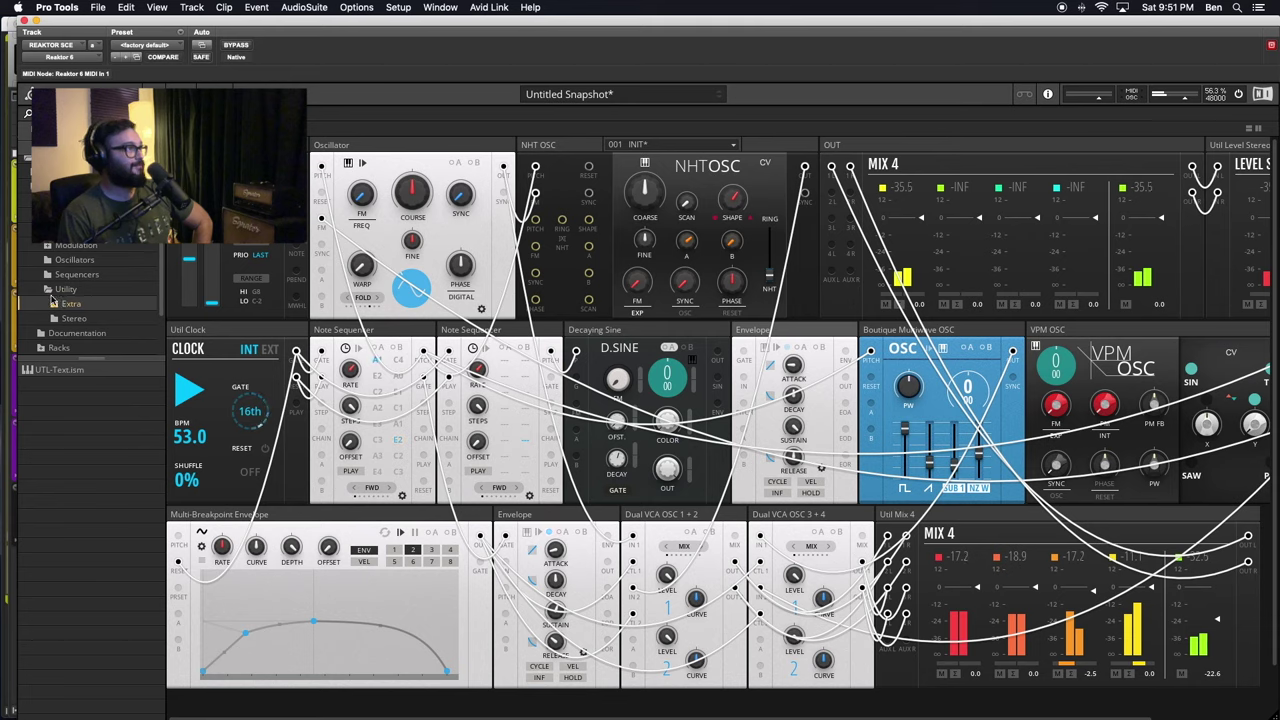
pyautogui.click(50, 290)
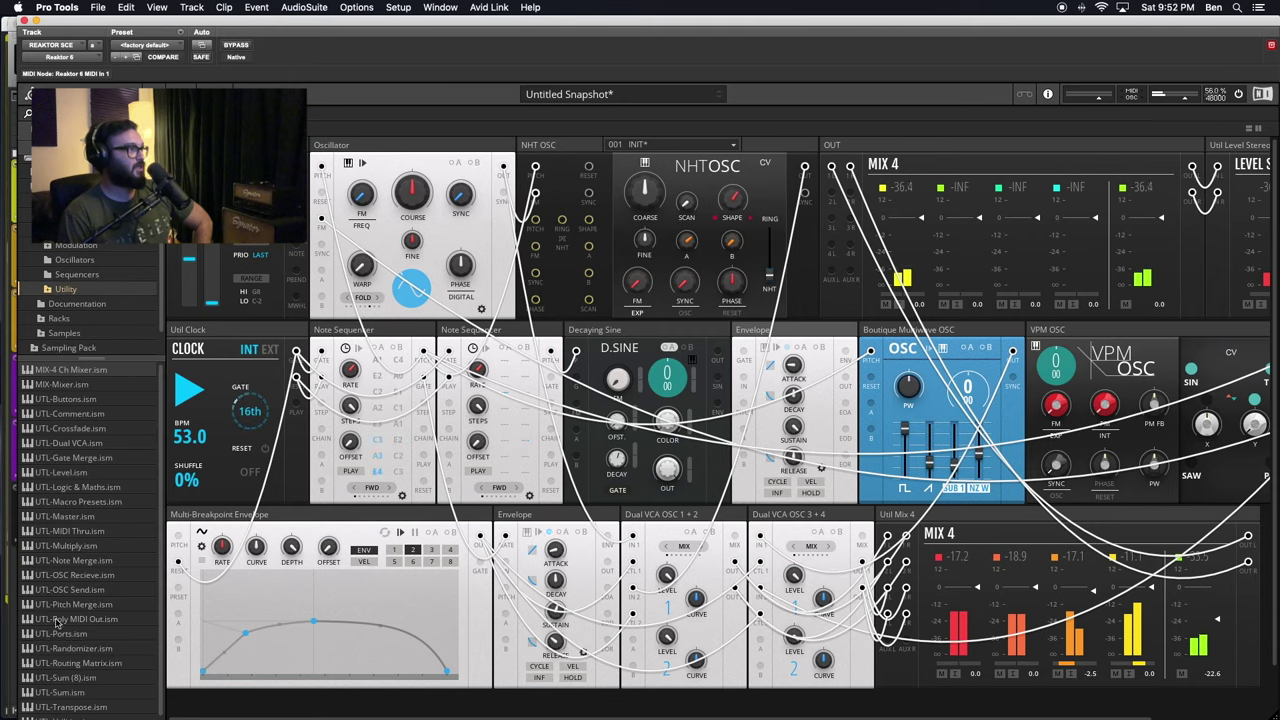
pyautogui.scroll(-1, 100, 535)
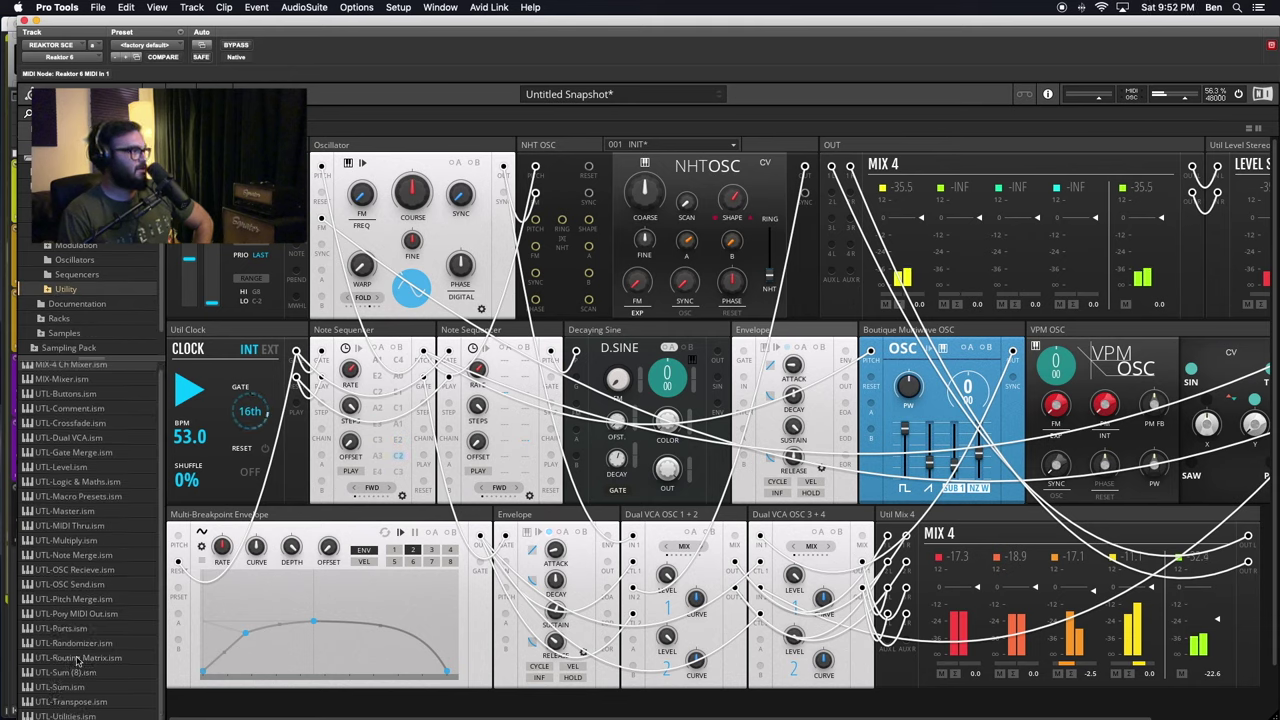
pyautogui.click(44, 440)
pyautogui.moveTo(30, 440); pyautogui.dragTo(860, 333)
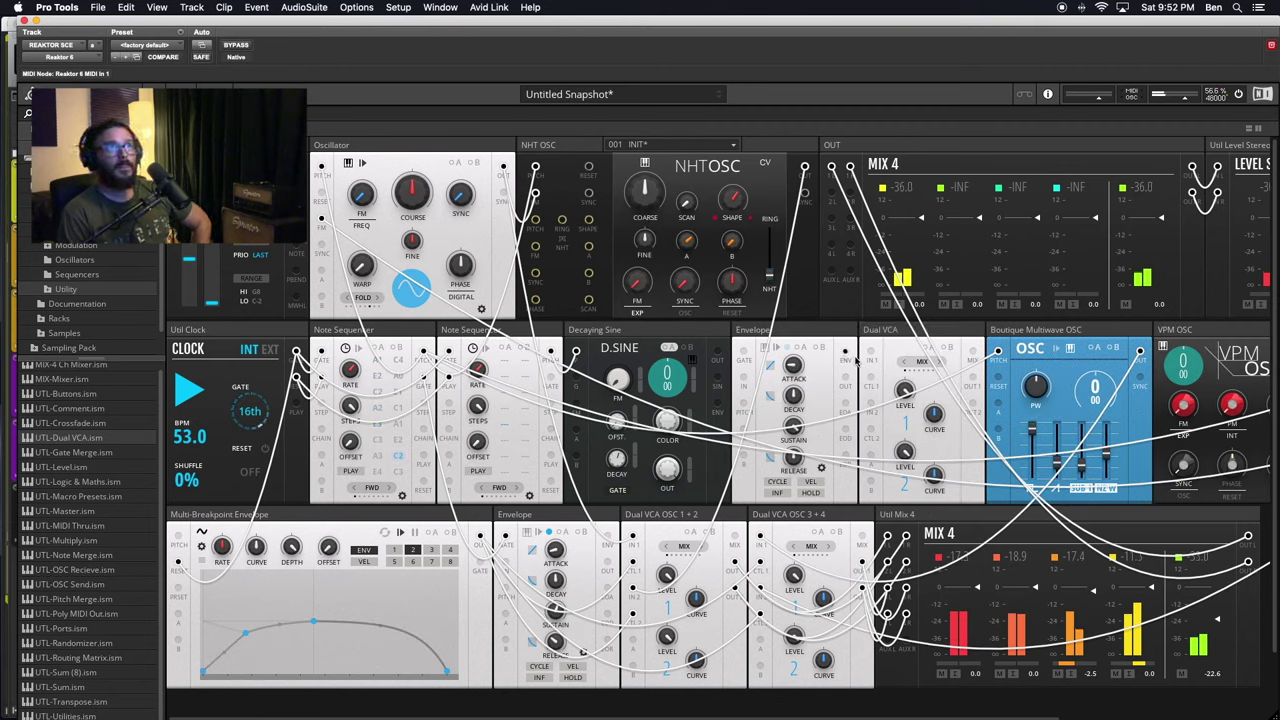
pyautogui.moveTo(846, 352); pyautogui.dragTo(870, 378)
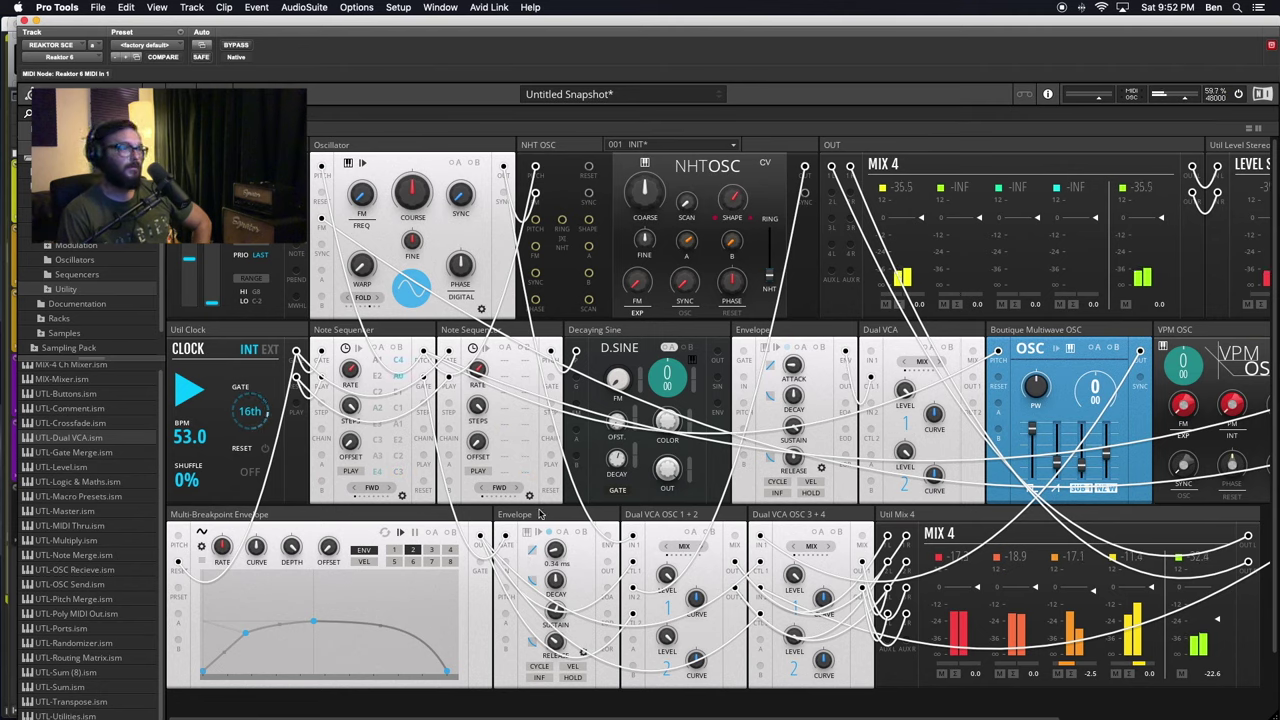
# - Delete the Envelope block between the Multi-Breakpoint Envelope and the Dual VCA OSC 1 + 2
pyautogui.moveTo(423, 377); pyautogui.dragTo(506, 537)
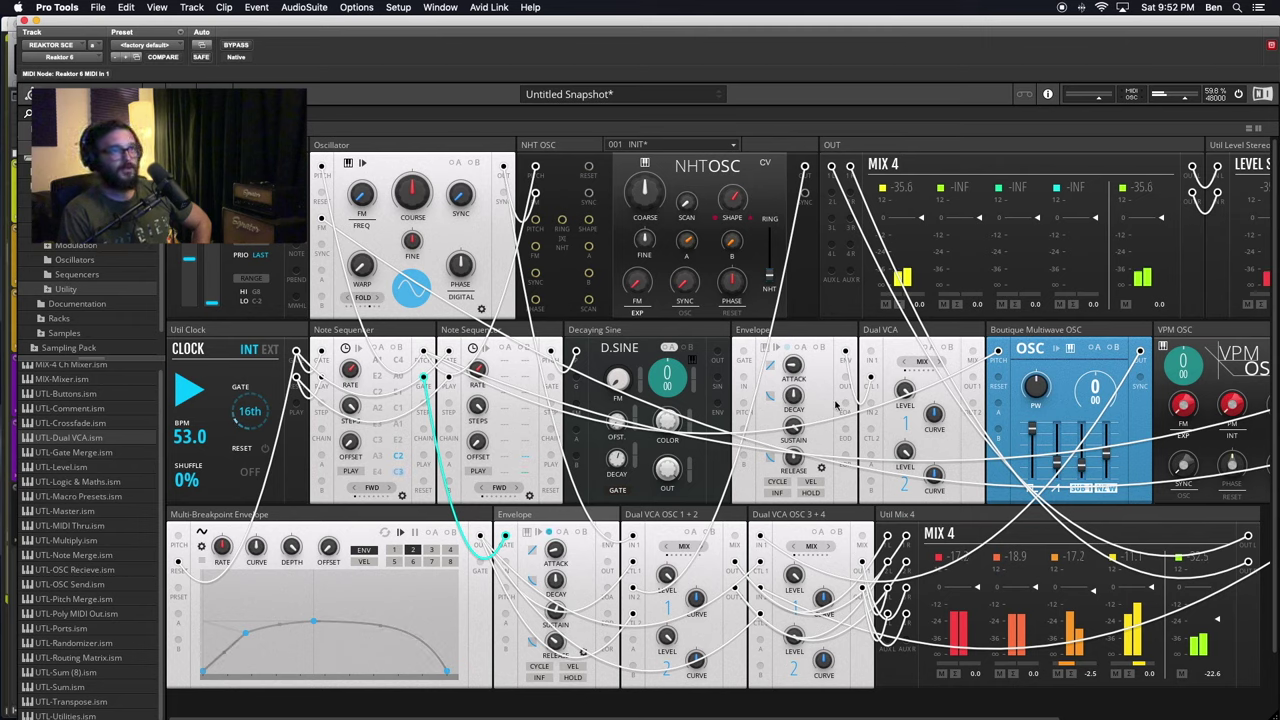
pyautogui.moveTo(505, 536); pyautogui.dragTo(560, 516)
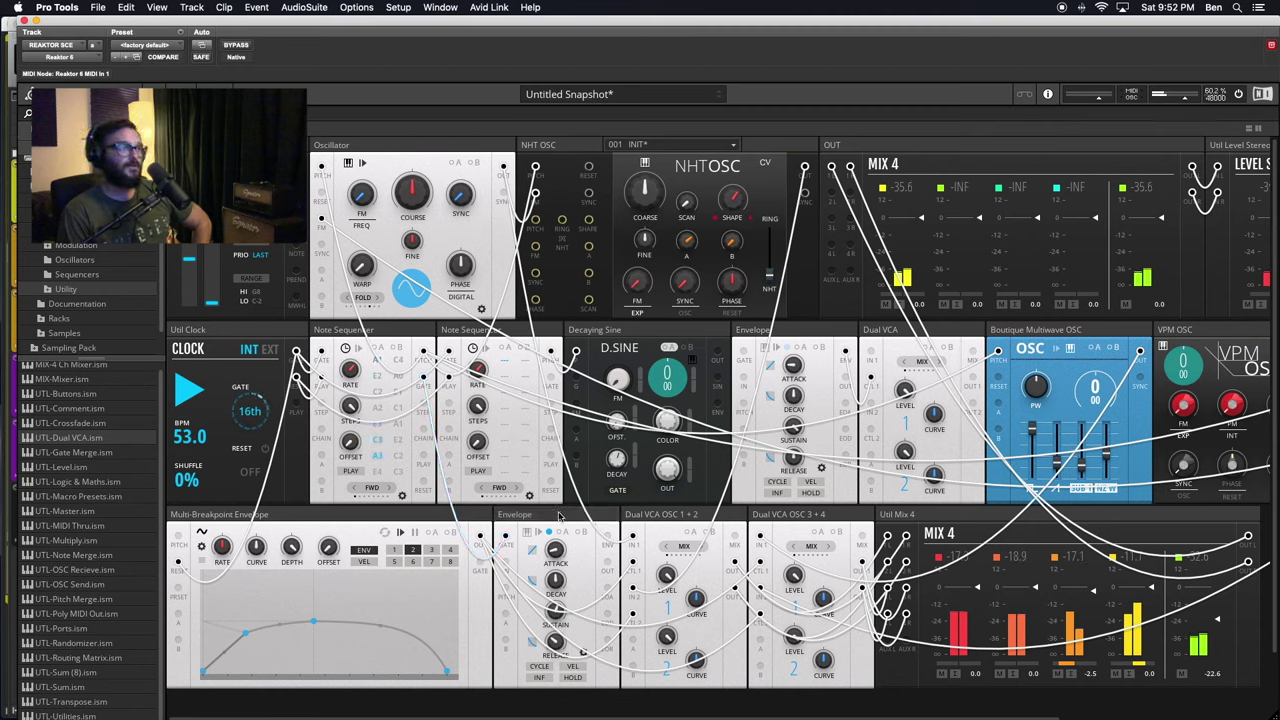
pyautogui.rightClick(548, 510)
pyautogui.click(459, 516)
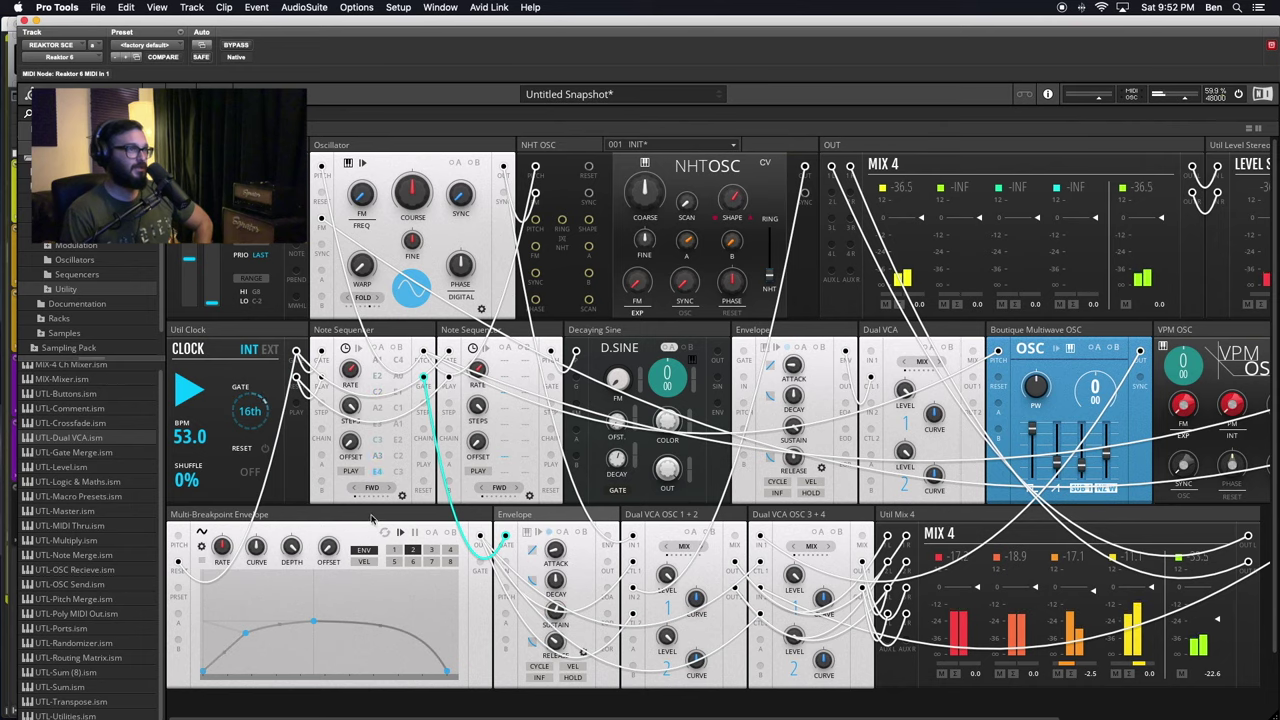
pyautogui.rightClick(527, 509)
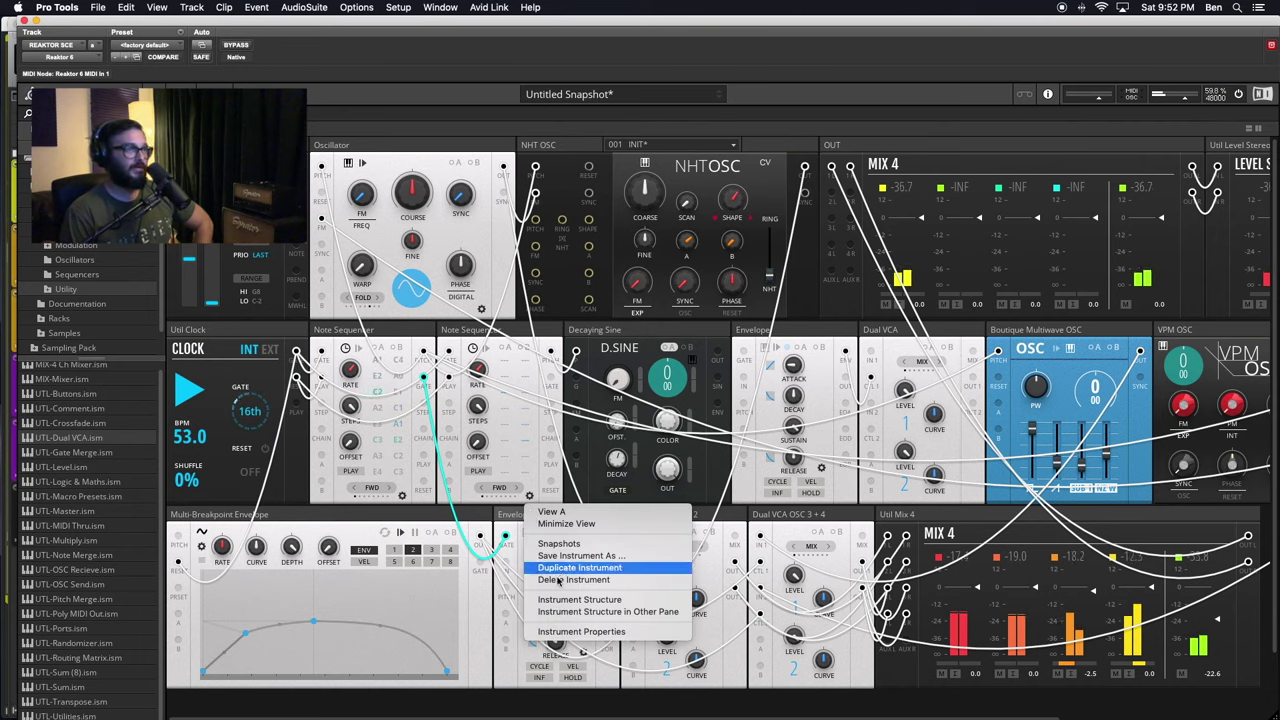
pyautogui.click(552, 580)
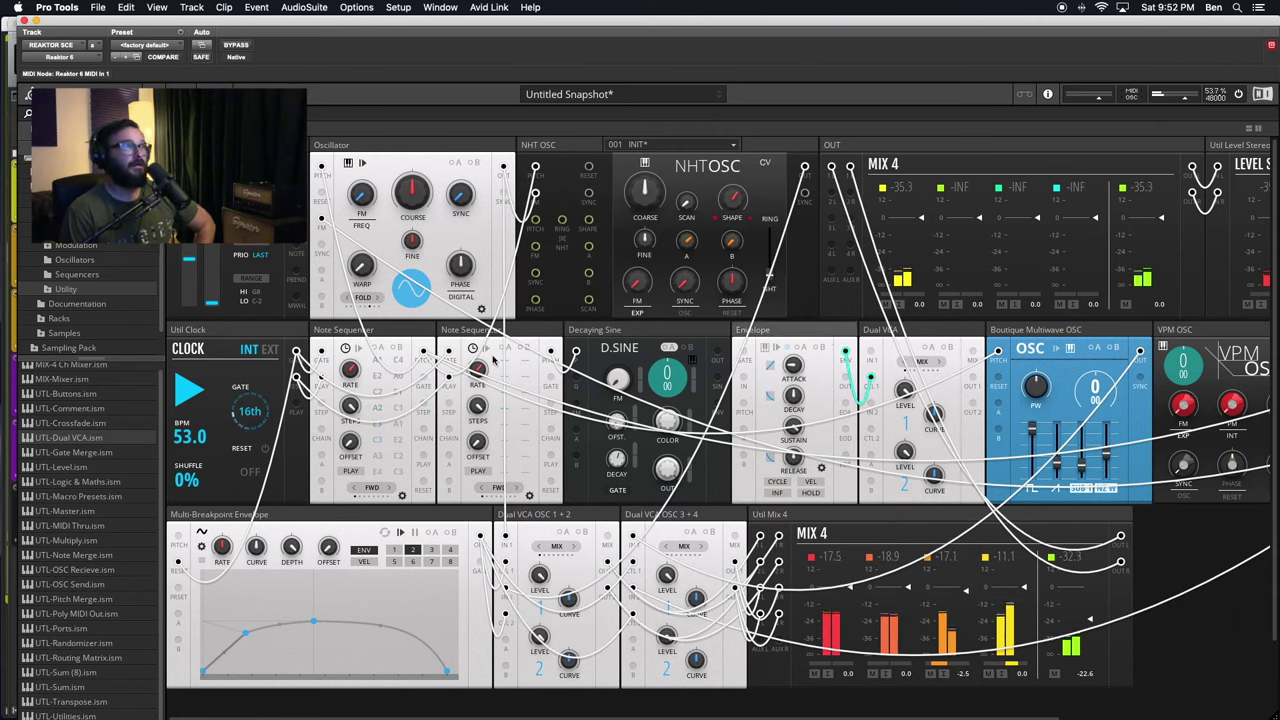
# - Patch the second Note Sequencer's gate output into the remaining Envelope's gate input and check the cables of both blocks
pyautogui.moveTo(549, 379); pyautogui.dragTo(744, 352)
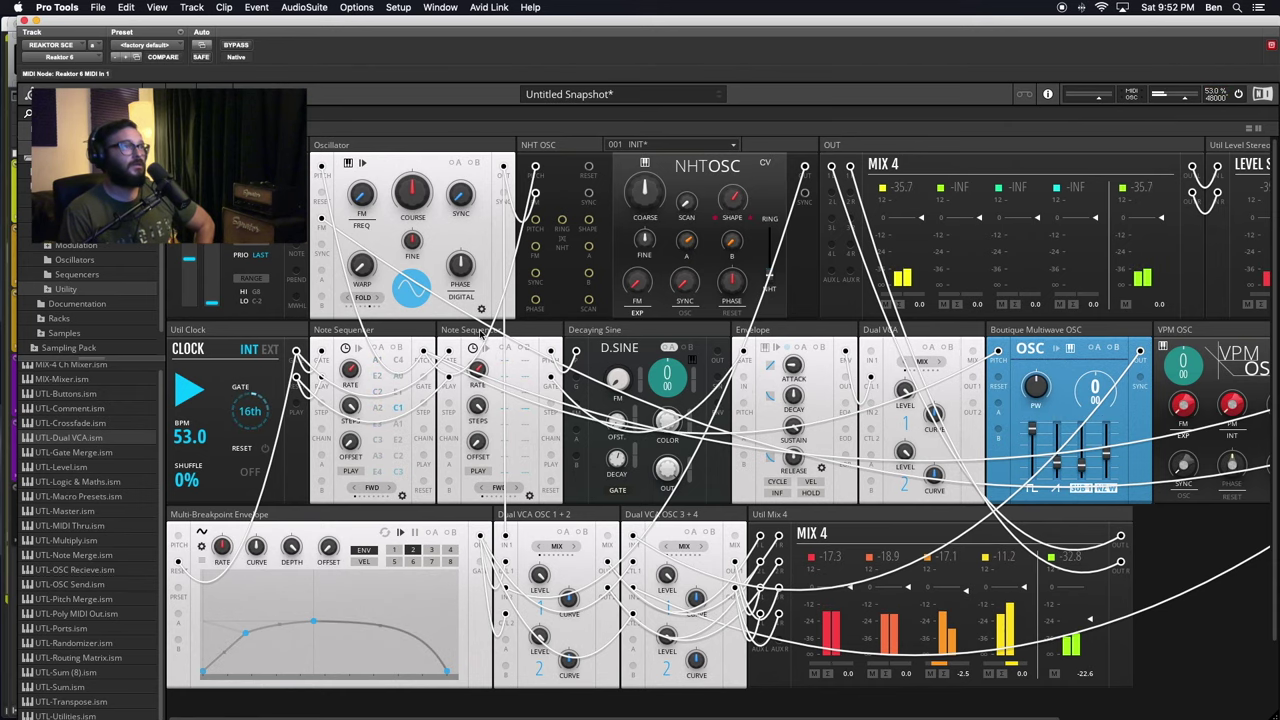
pyautogui.click(541, 334)
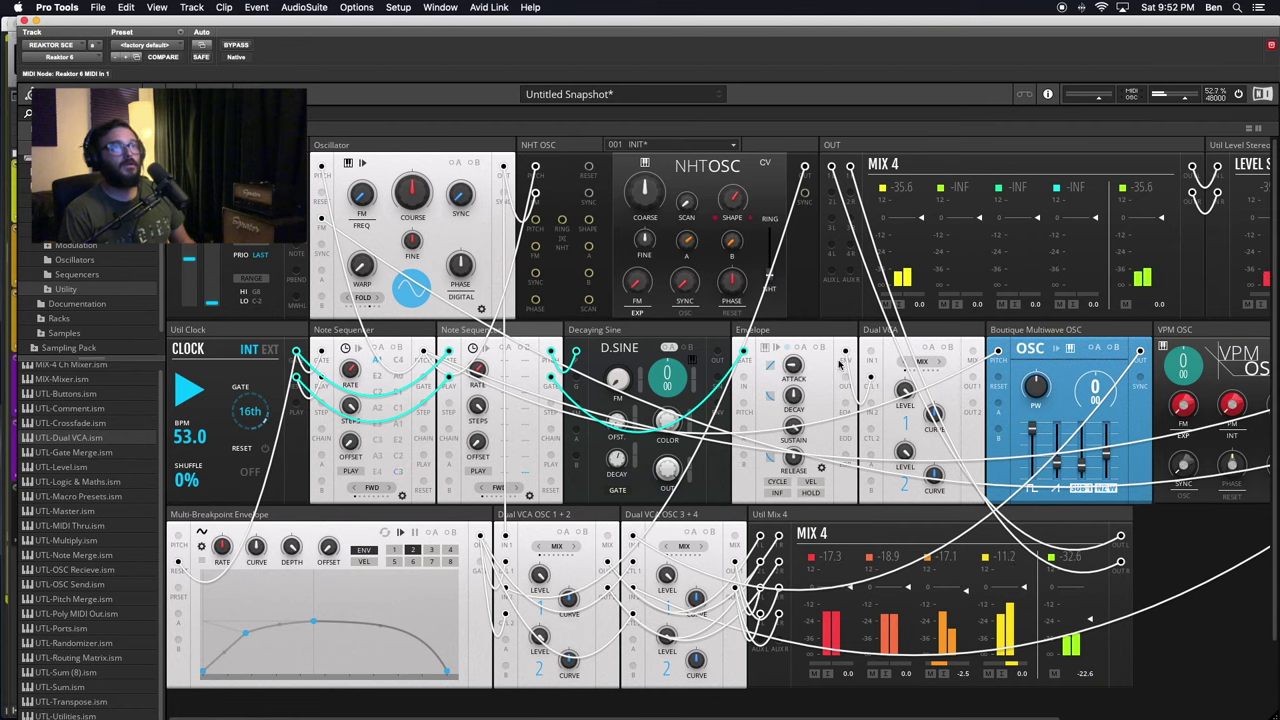
pyautogui.moveTo(776, 410)
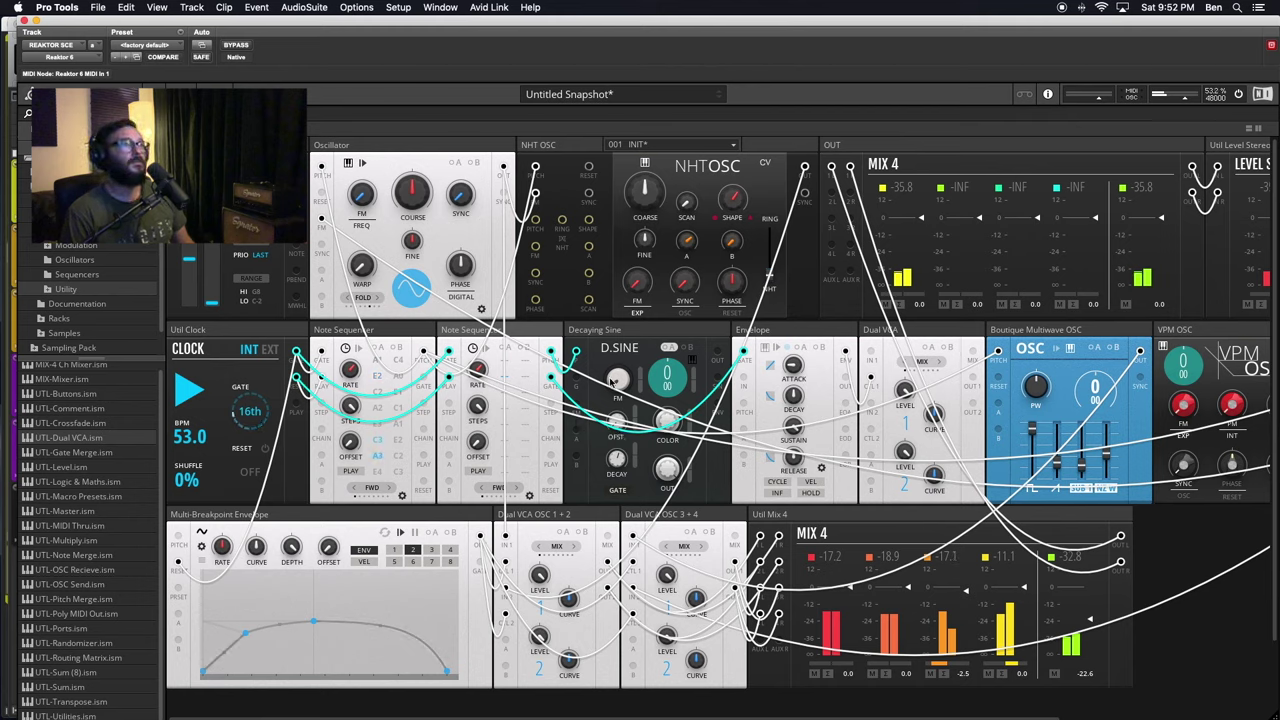
pyautogui.click(778, 332)
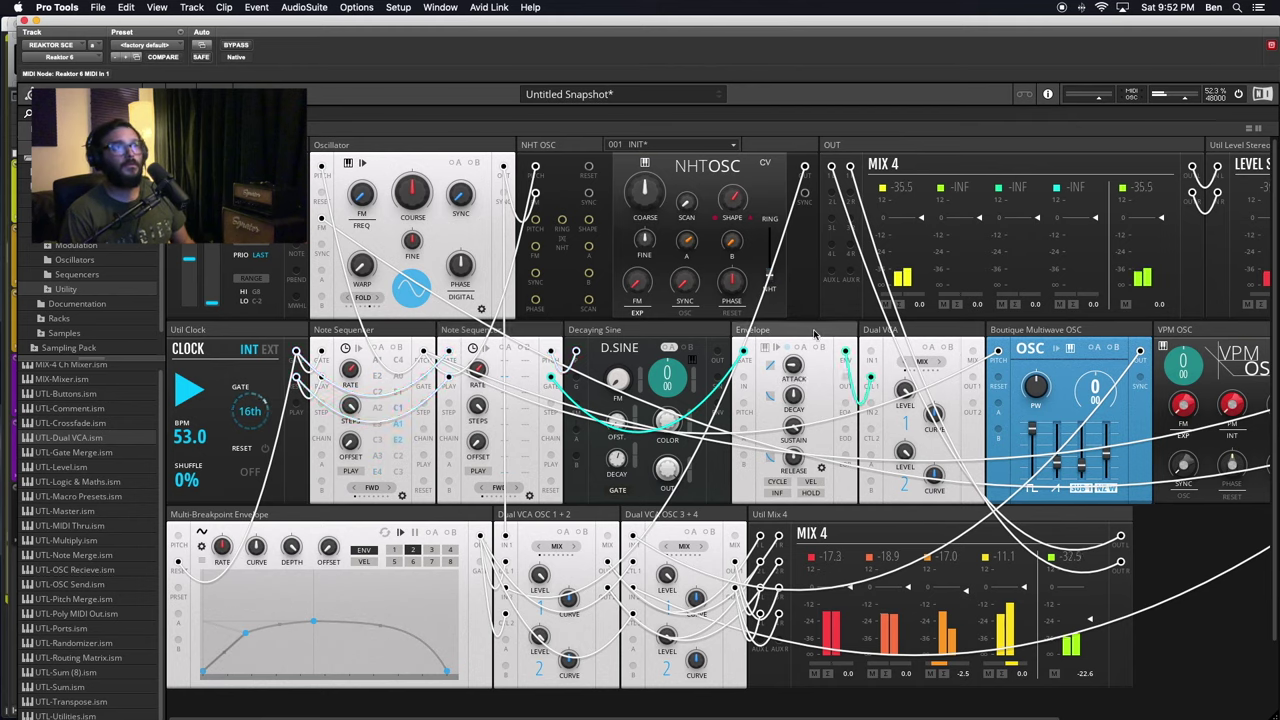
pyautogui.moveTo(799, 333)
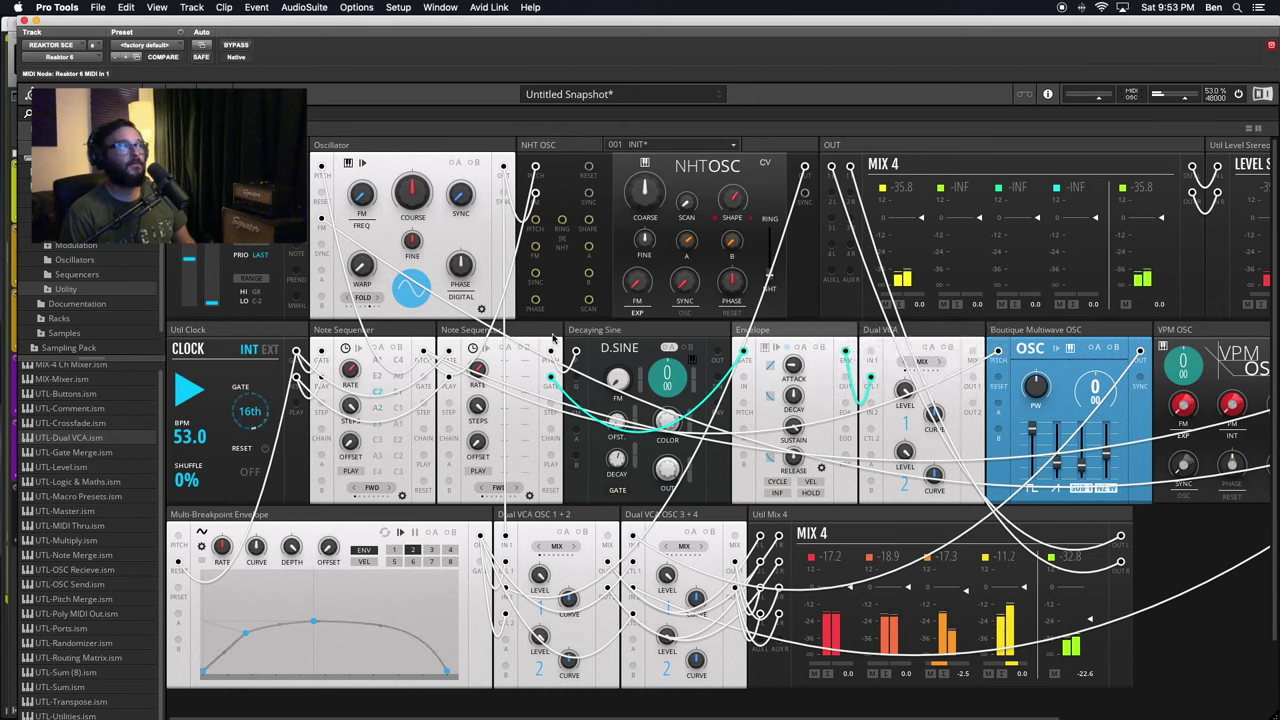
pyautogui.moveTo(553, 336)
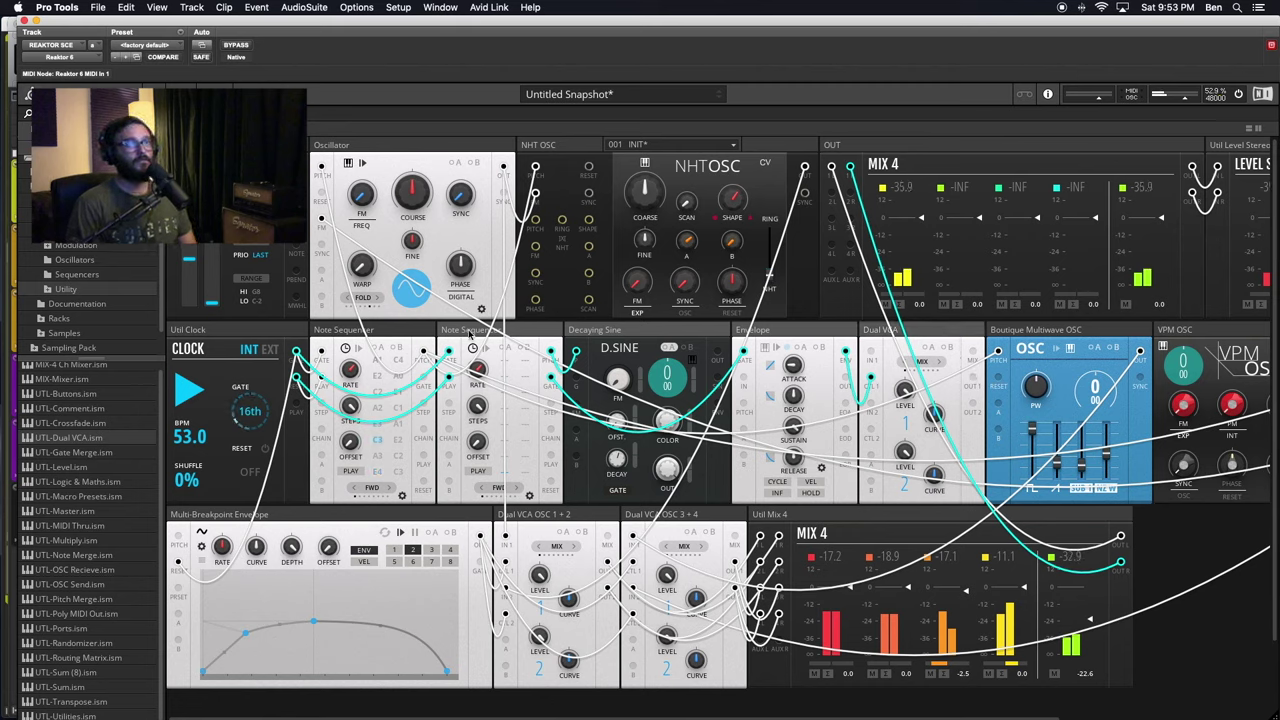
# - Move the second voice's Note Sequencer, Decaying Sine, Envelope and Dual VCA into the row of the Multi-Breakpoint Envelope, directly after it
pyautogui.moveTo(470, 335); pyautogui.dragTo(455, 532)
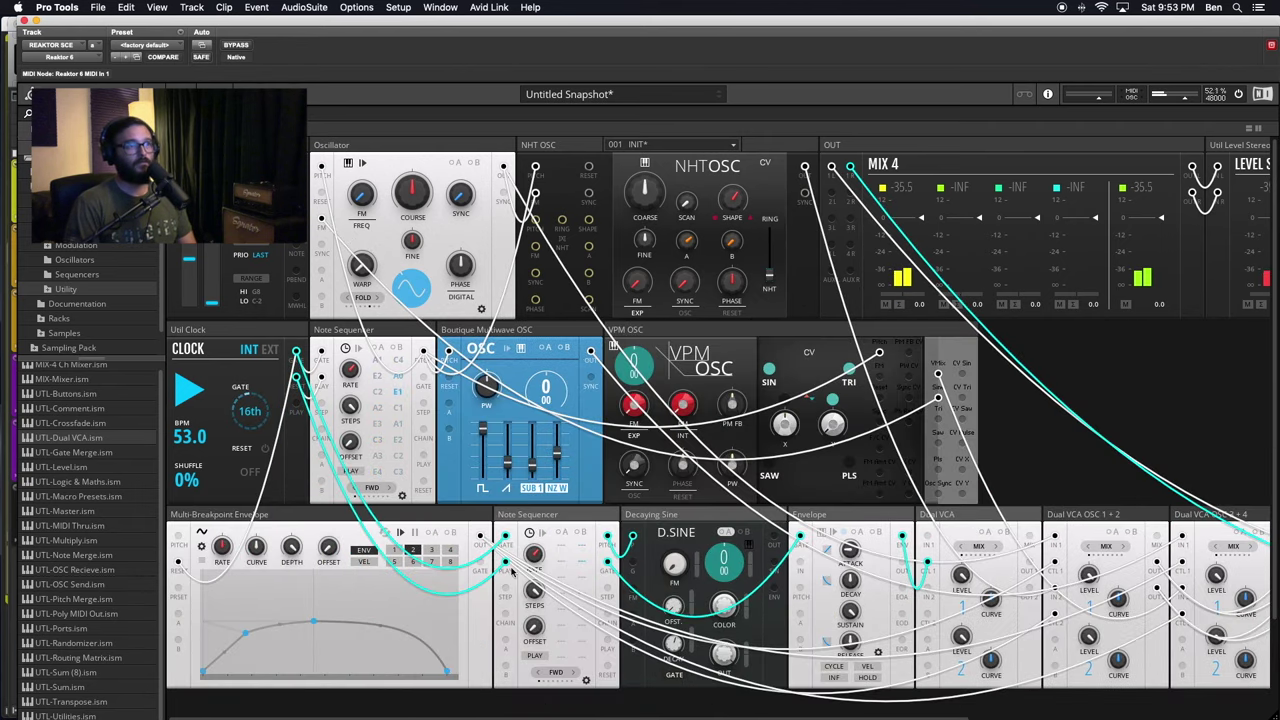
pyautogui.hscroll(8, 617, 608)
pyautogui.hscroll(-8, 617, 608)
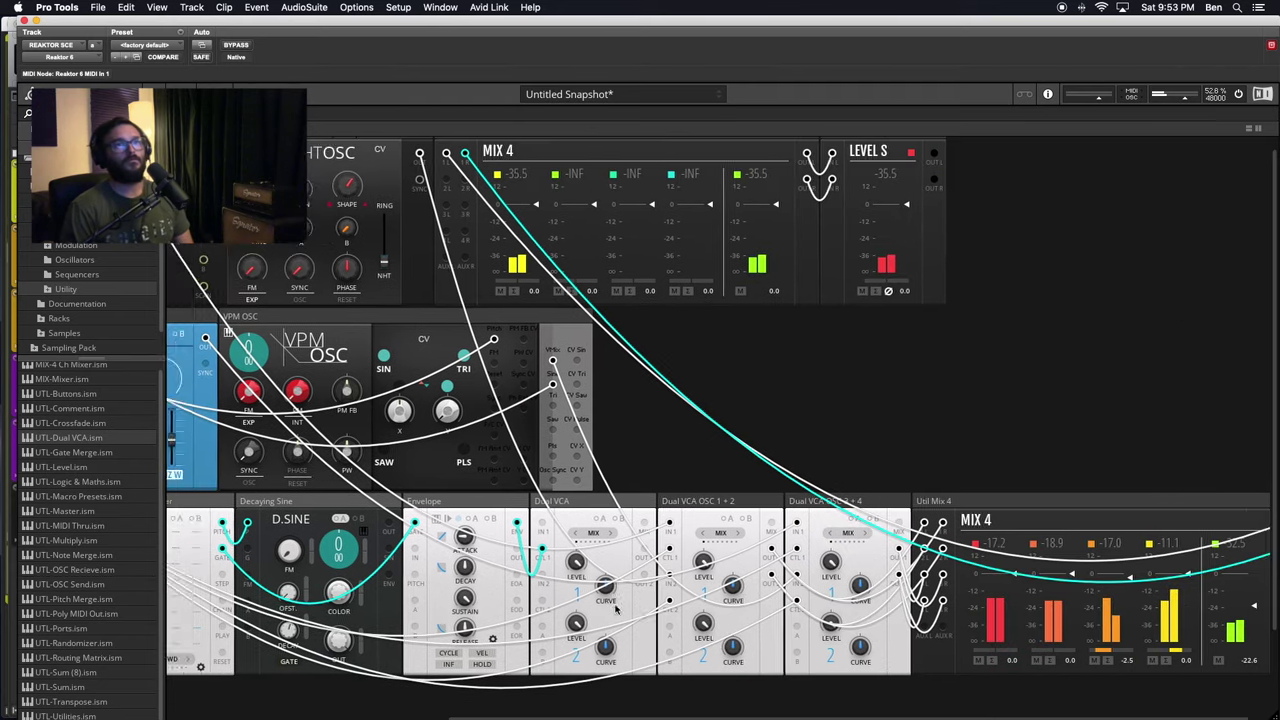
pyautogui.hscroll(8, 617, 608)
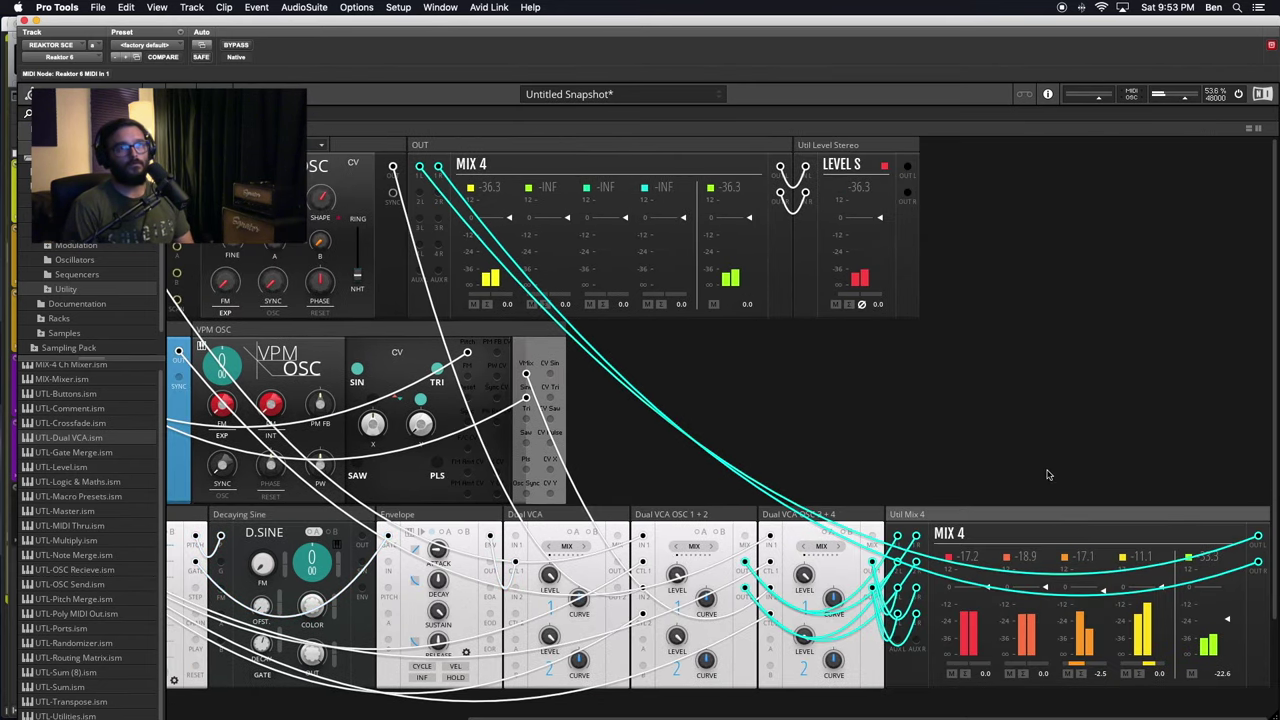
# - Move the Util Mix 4 block up one row, directly after the VPM OSC
pyautogui.moveTo(1037, 514); pyautogui.dragTo(721, 329)
pyautogui.hscroll(-8, 936, 532)
pyautogui.scroll(-4, 660, 535)
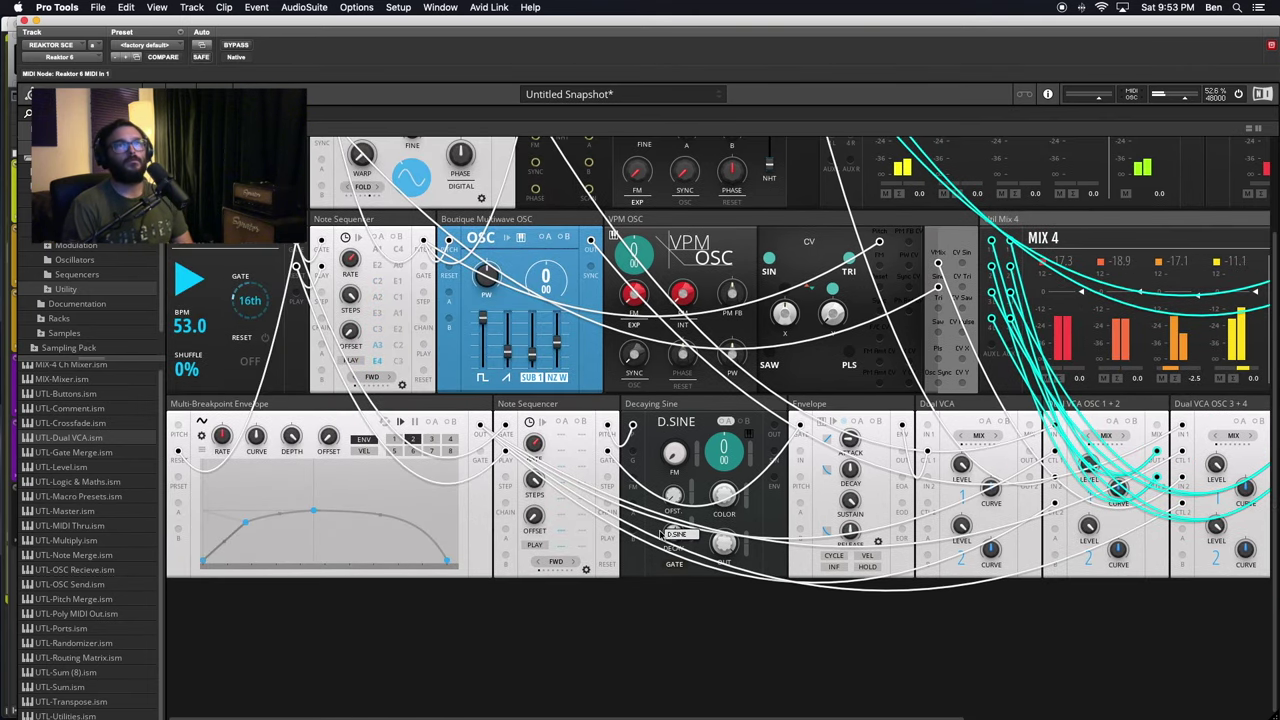
pyautogui.scroll(4, 561, 515)
# - Place the second voice's four blocks ahead of the Multi-Breakpoint Envelope and check each block's cables
pyautogui.click(561, 515)
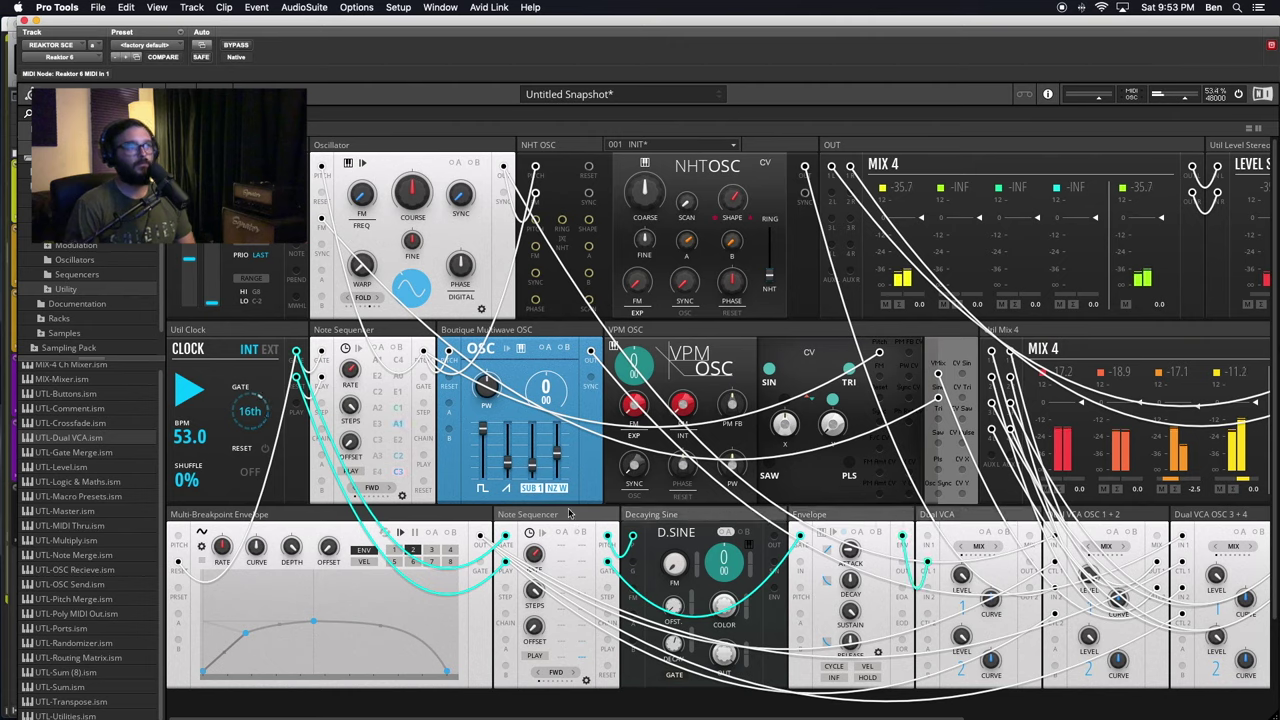
pyautogui.moveTo(406, 520); pyautogui.dragTo(195, 522)
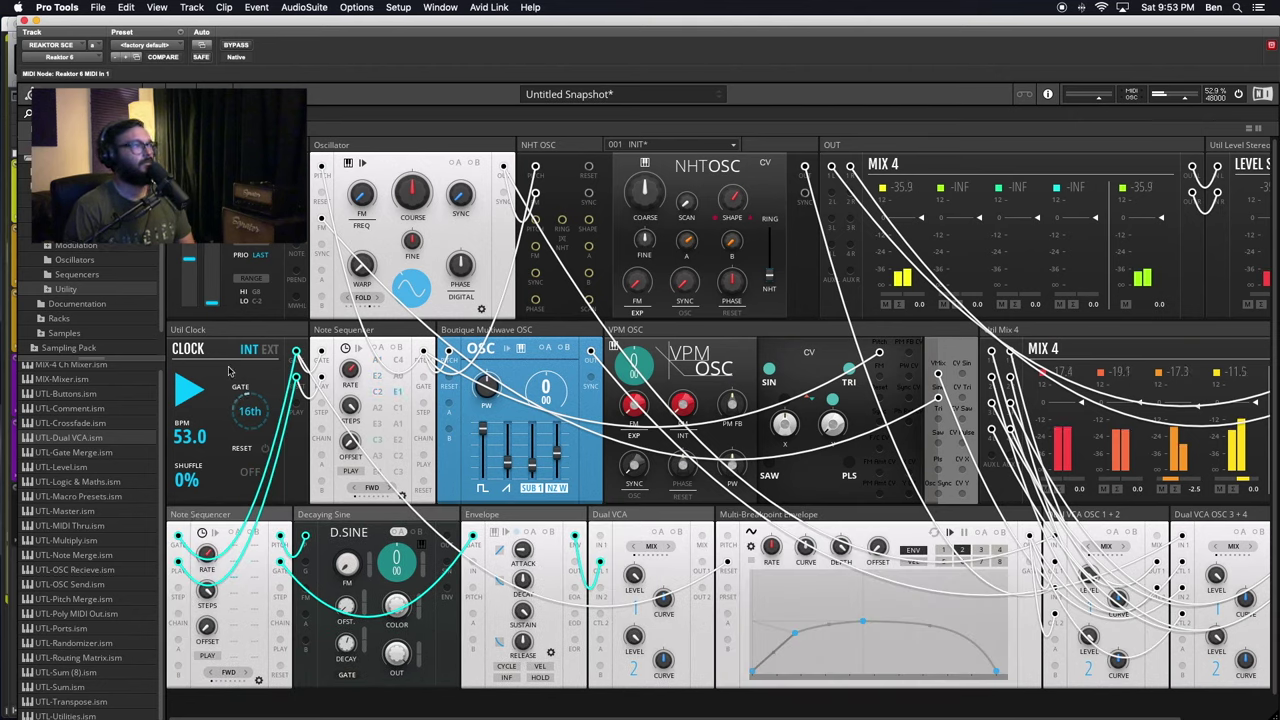
pyautogui.click(345, 530)
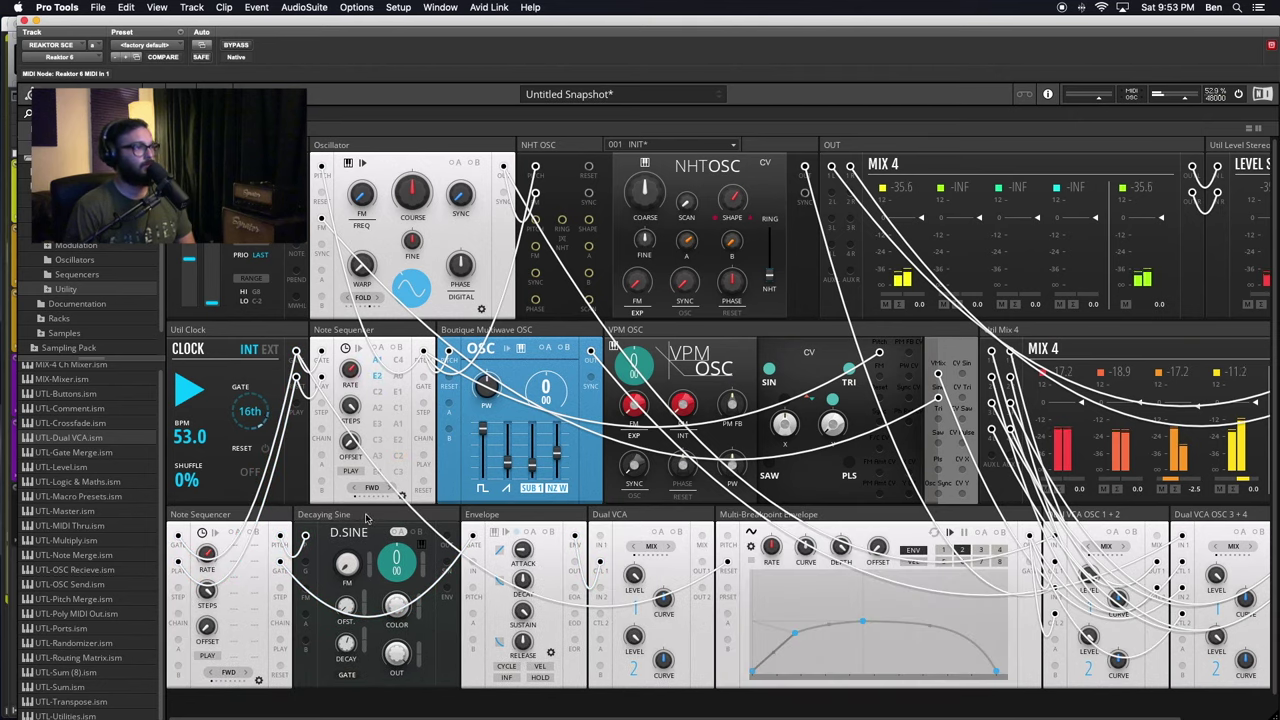
pyautogui.click(562, 518)
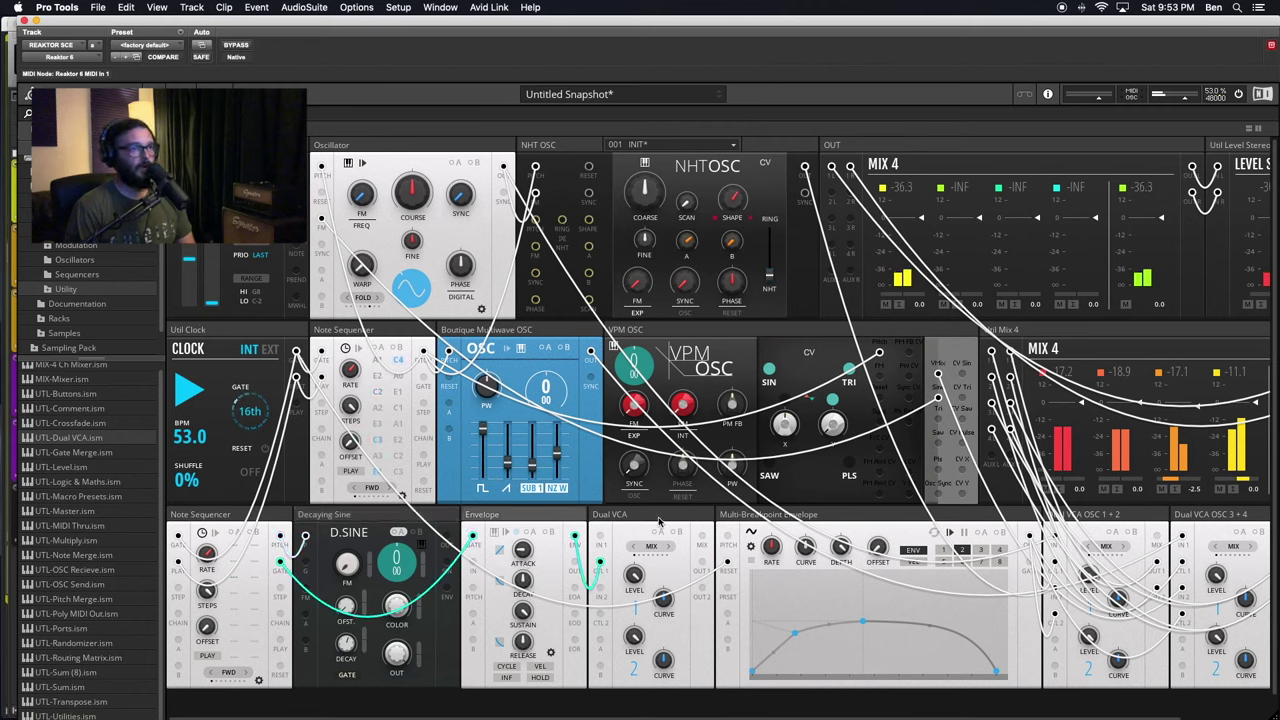
pyautogui.click(660, 517)
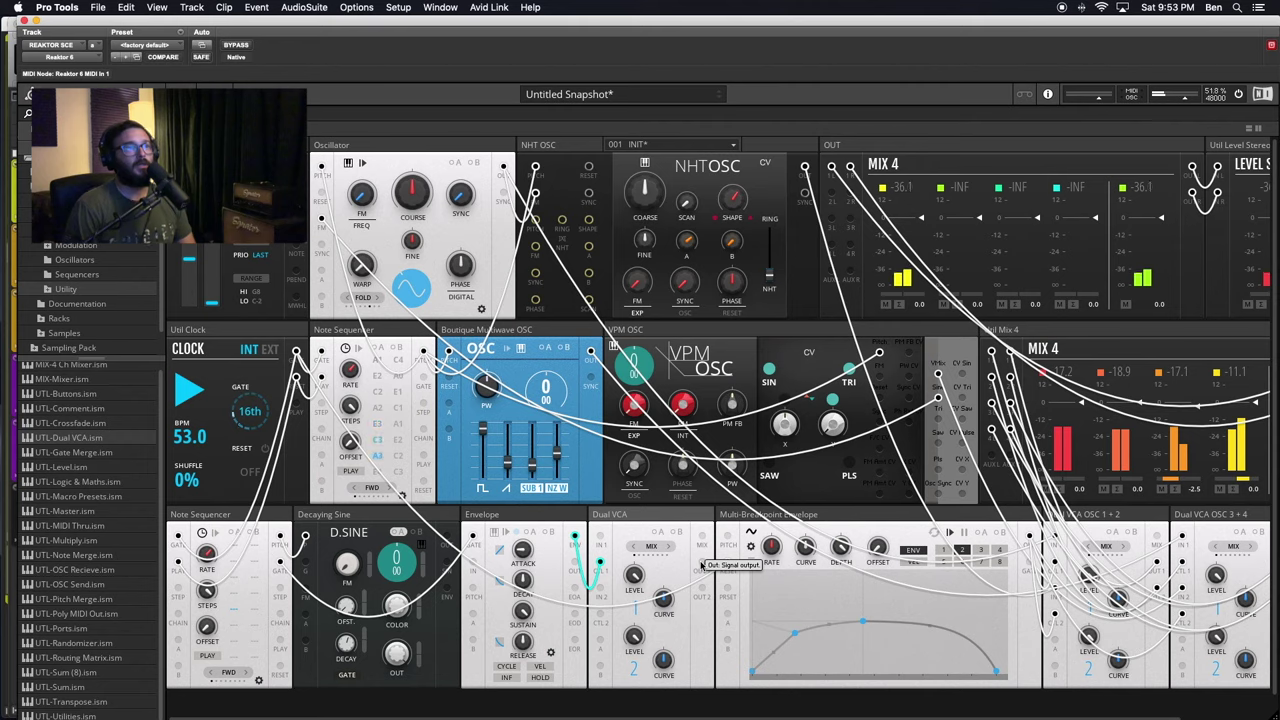
# - Patch the second voice's Dual VCA Out 1 into the OUT mixer's 2L and 2R inputs, and the Decaying Sine's output into VCA input 1
pyautogui.moveTo(703, 565); pyautogui.dragTo(831, 194)
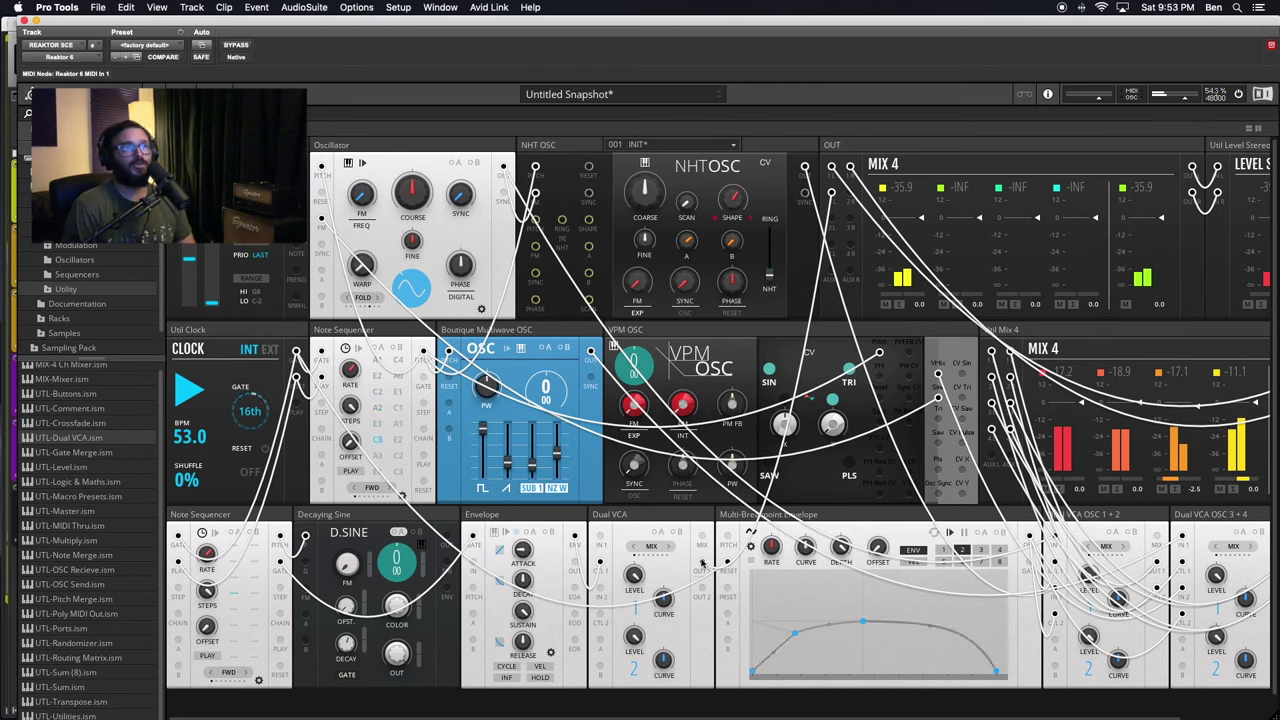
pyautogui.moveTo(846, 418); pyautogui.dragTo(850, 194)
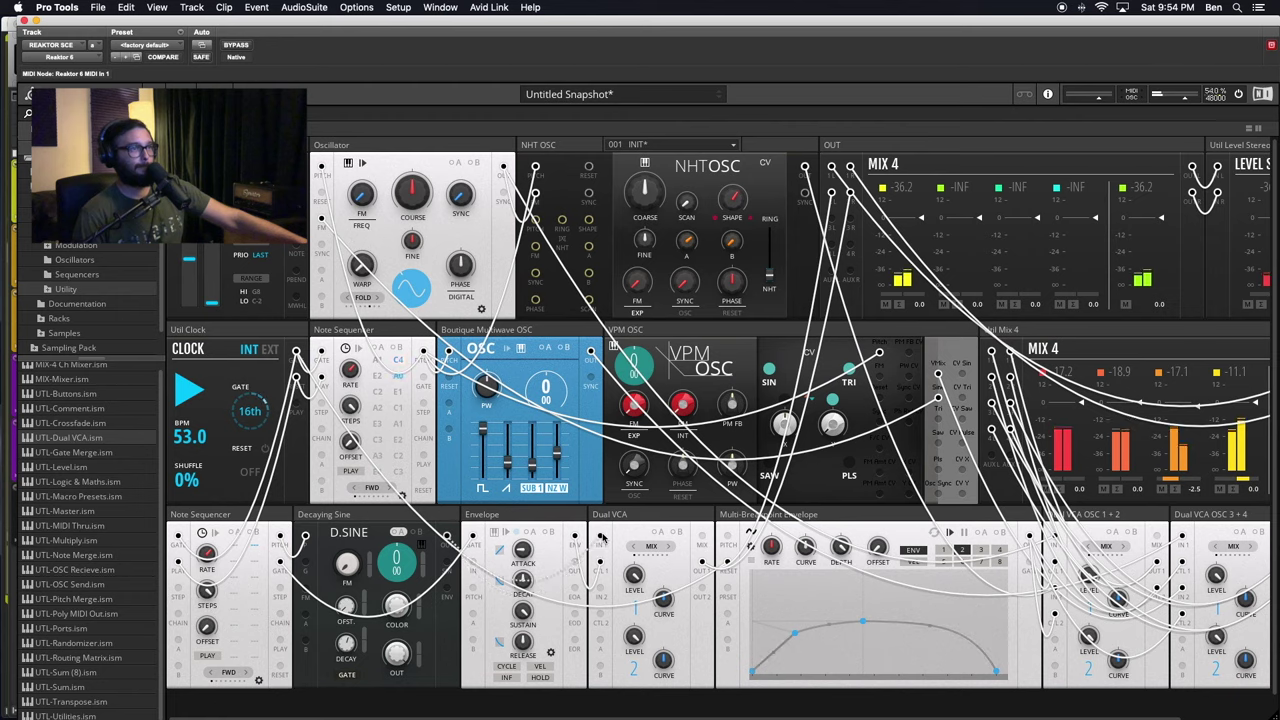
pyautogui.moveTo(602, 537); pyautogui.dragTo(601, 538)
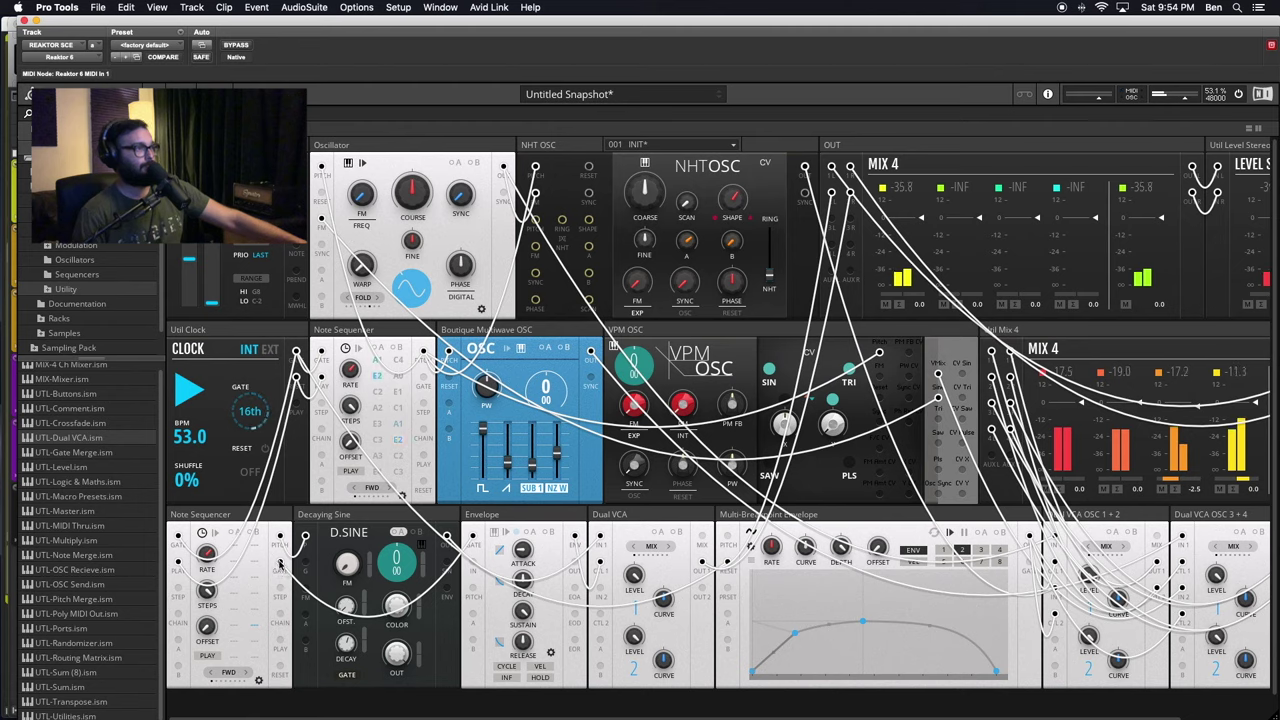
# - Patch the second Note Sequencer's gate output into the Decaying Sine's gate input and the VPM OSC's second output into its FM input
pyautogui.moveTo(296, 565); pyautogui.dragTo(305, 567)
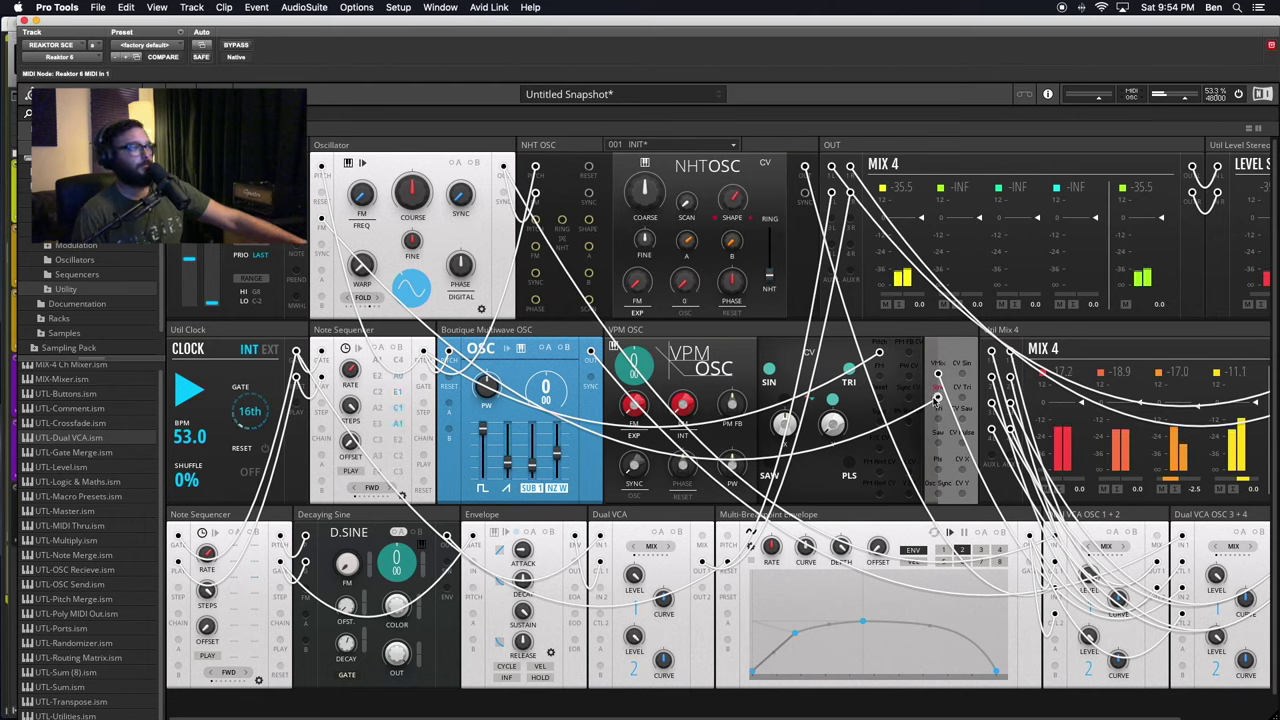
pyautogui.moveTo(937, 398); pyautogui.dragTo(305, 592)
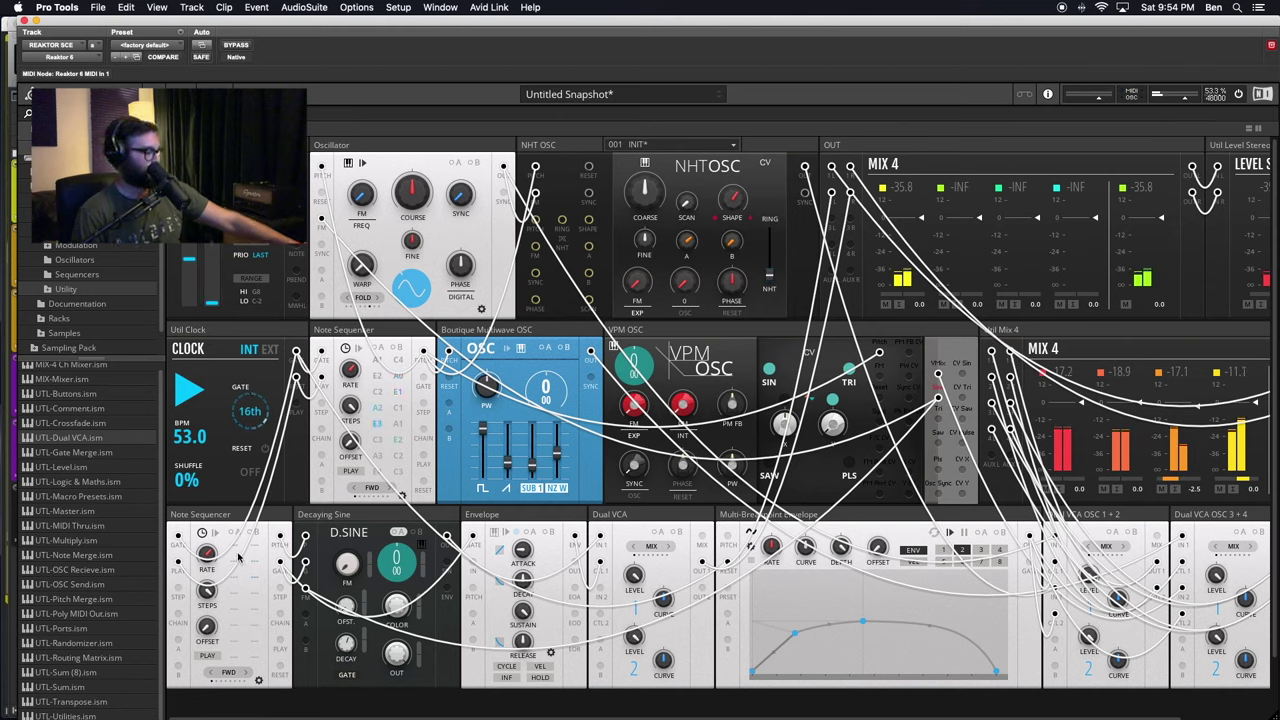
# - Stop the clock and minimize the view of the second voice's Note Sequencer
pyautogui.click(189, 390)
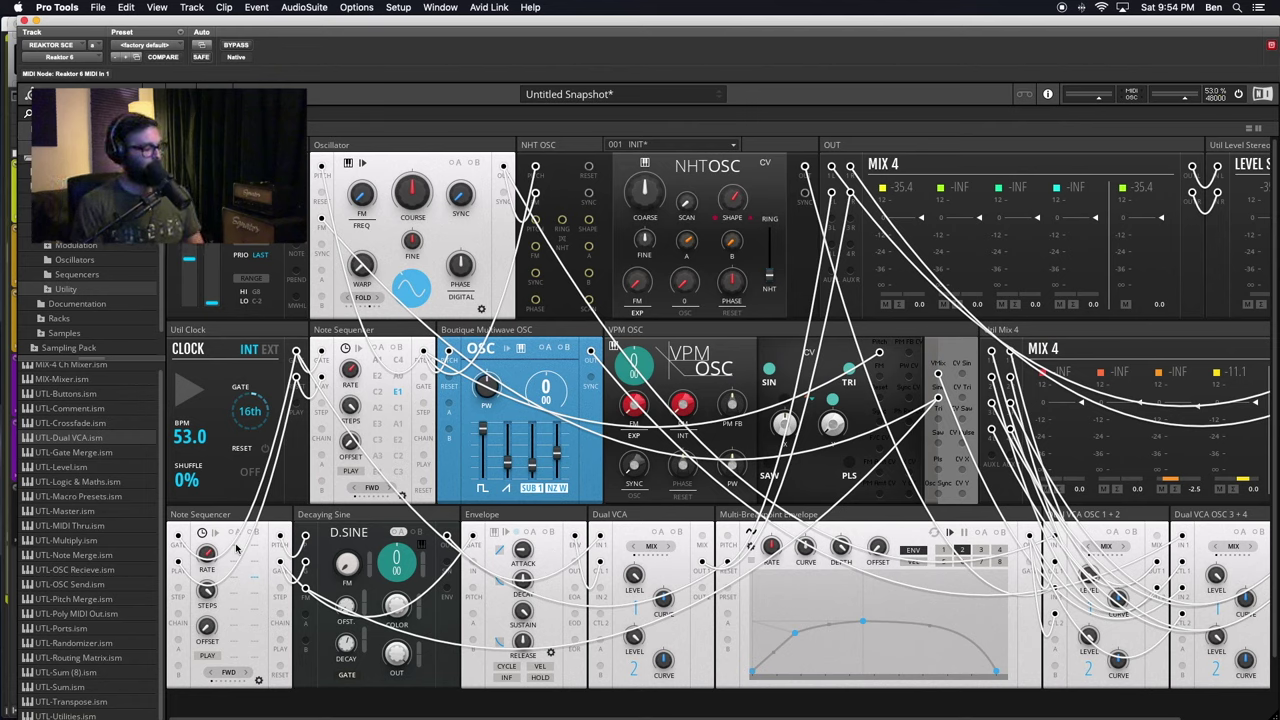
pyautogui.click(237, 547)
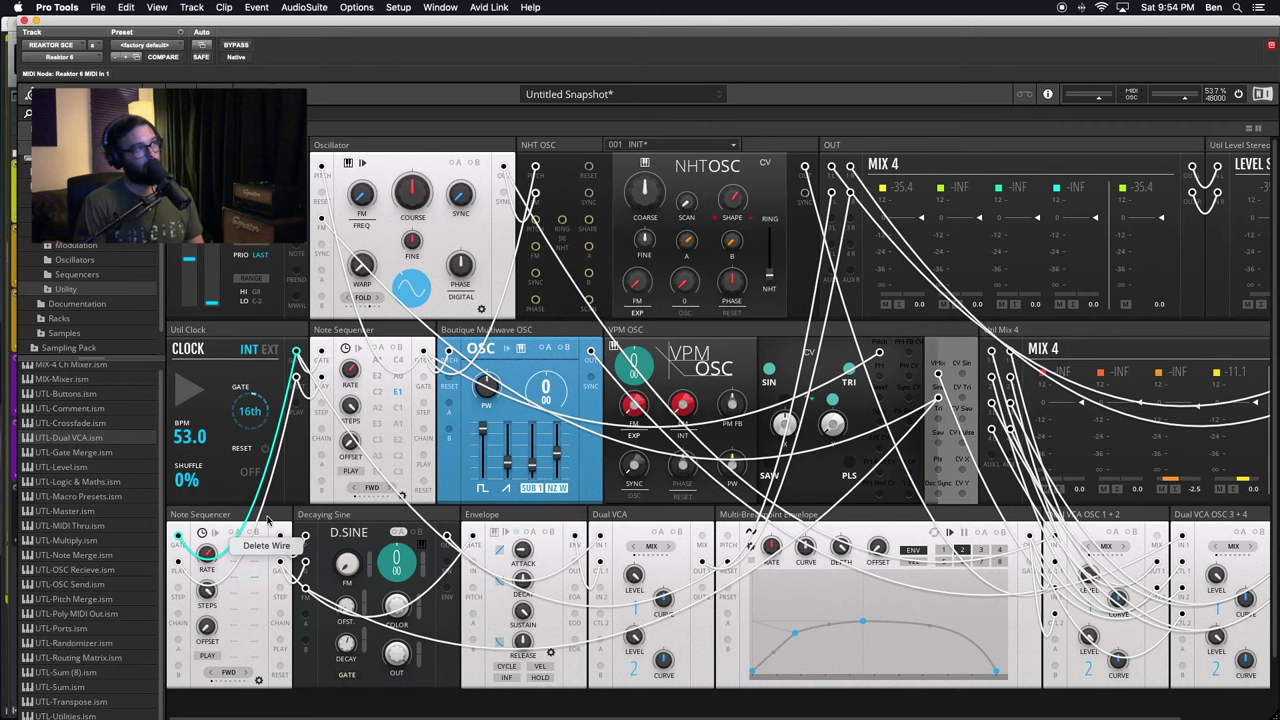
pyautogui.click(270, 519)
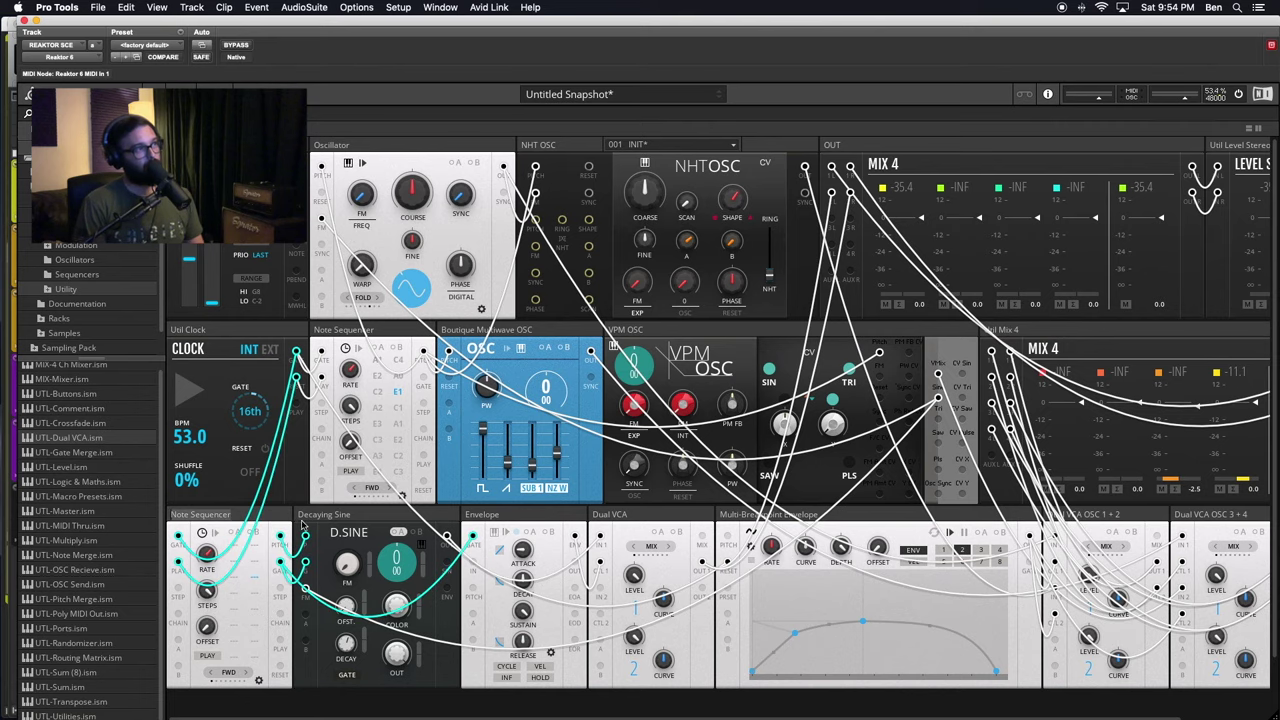
pyautogui.rightClick(289, 517)
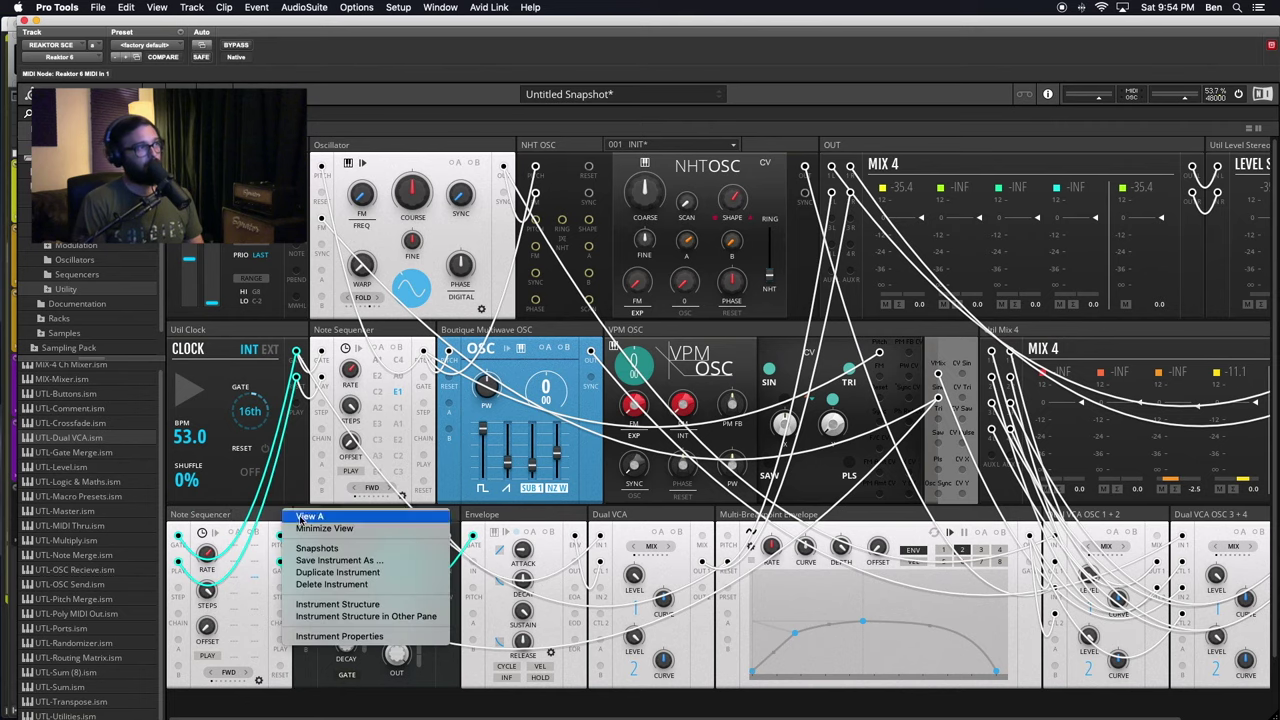
pyautogui.click(312, 528)
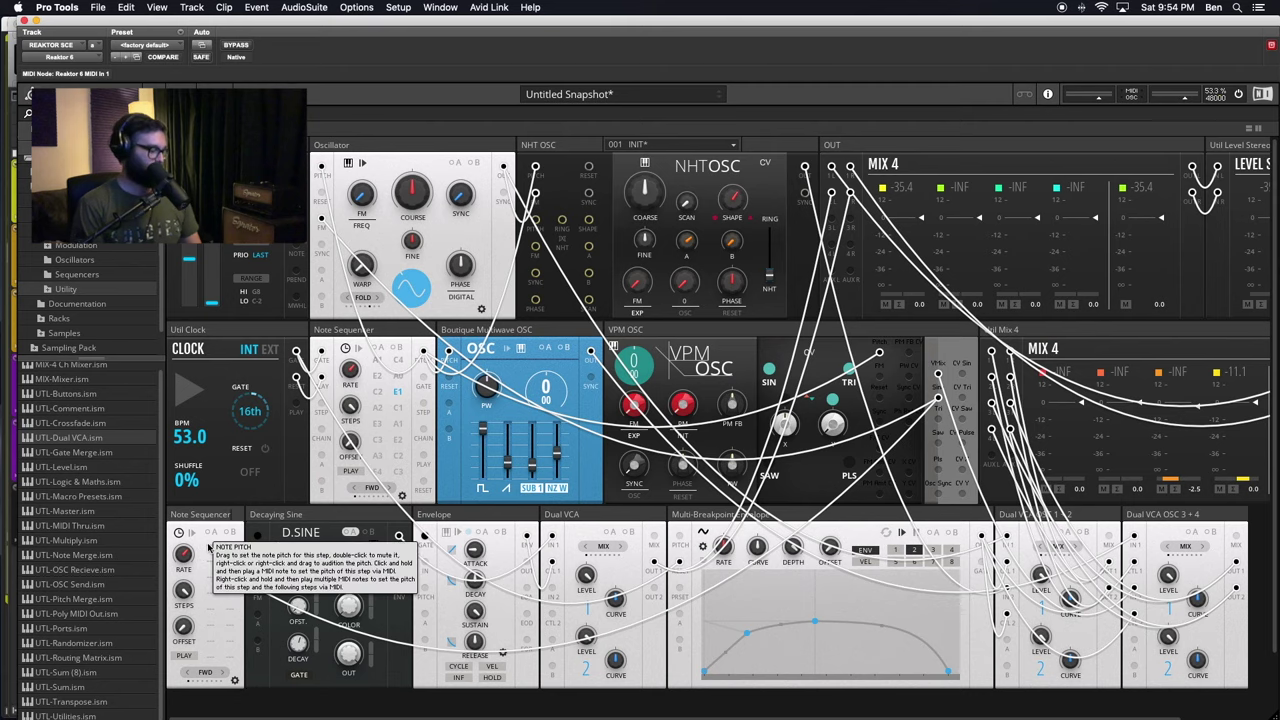
# - Enter a 16-step pattern of A0 and A1 notes into the second Note Sequencer over MIDI and restart the clock
pyautogui.rightClick(209, 547)
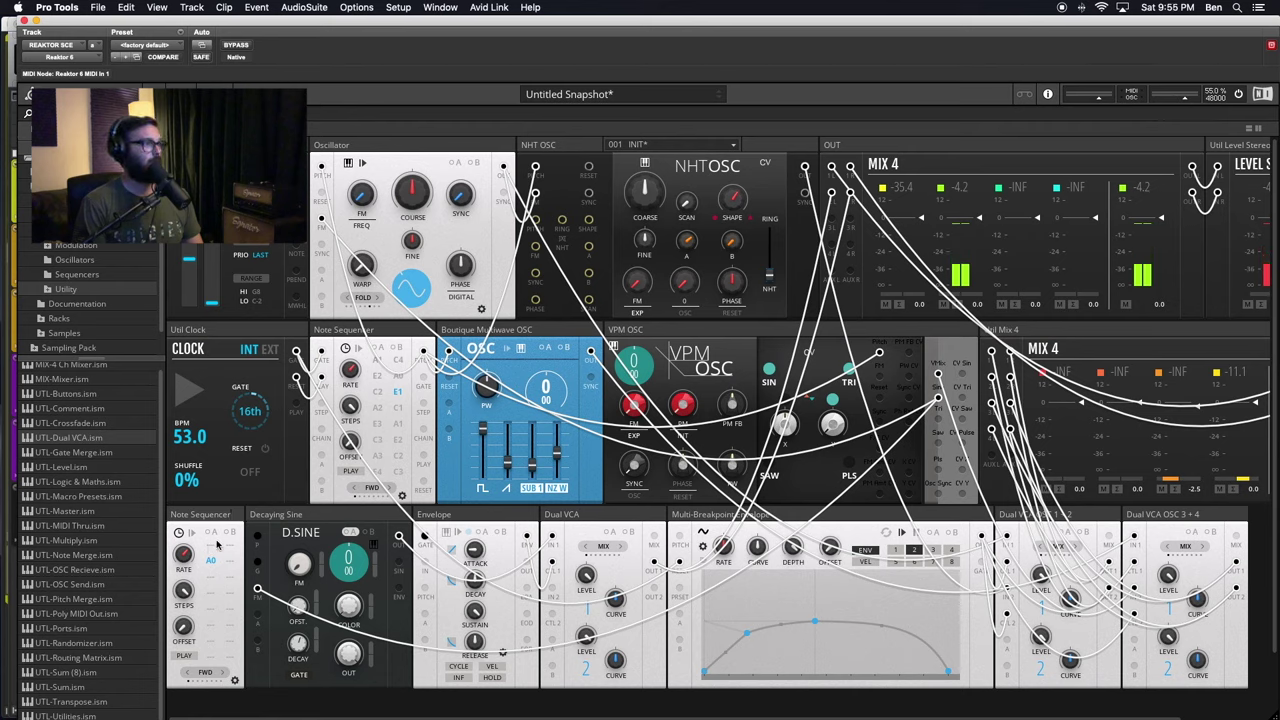
pyautogui.rightClick(210, 548)
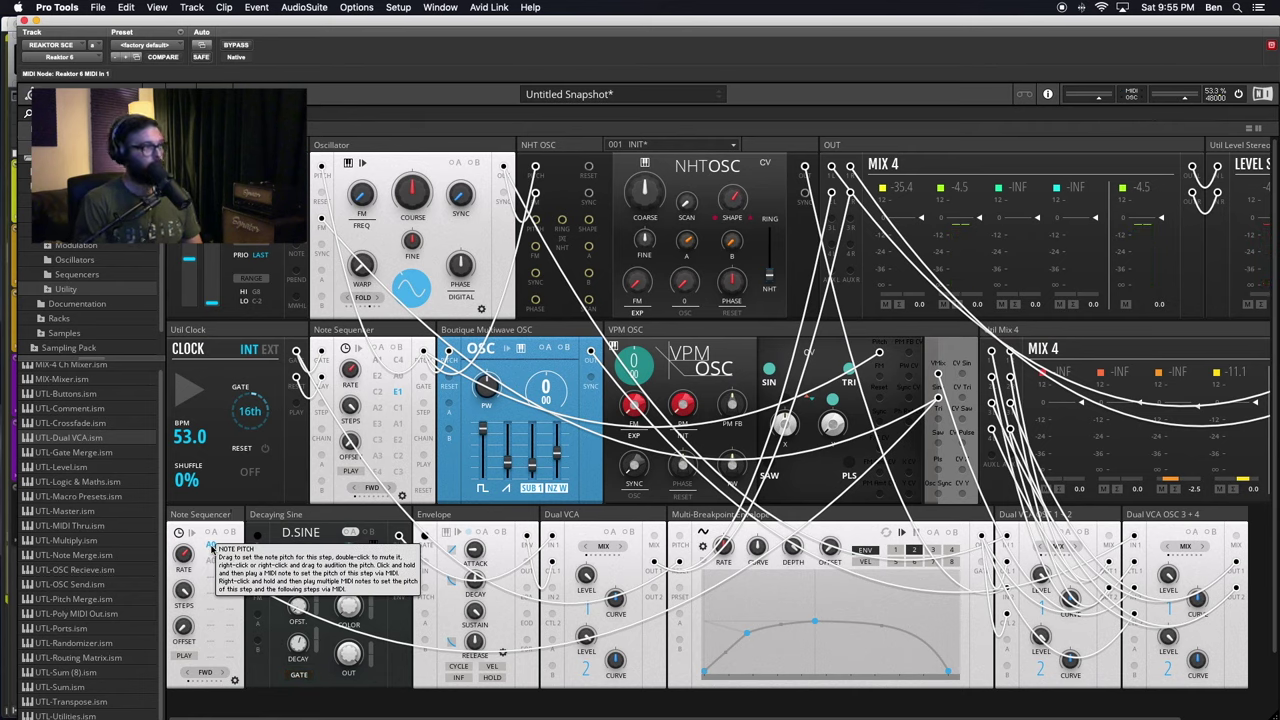
pyautogui.rightClick(211, 549)
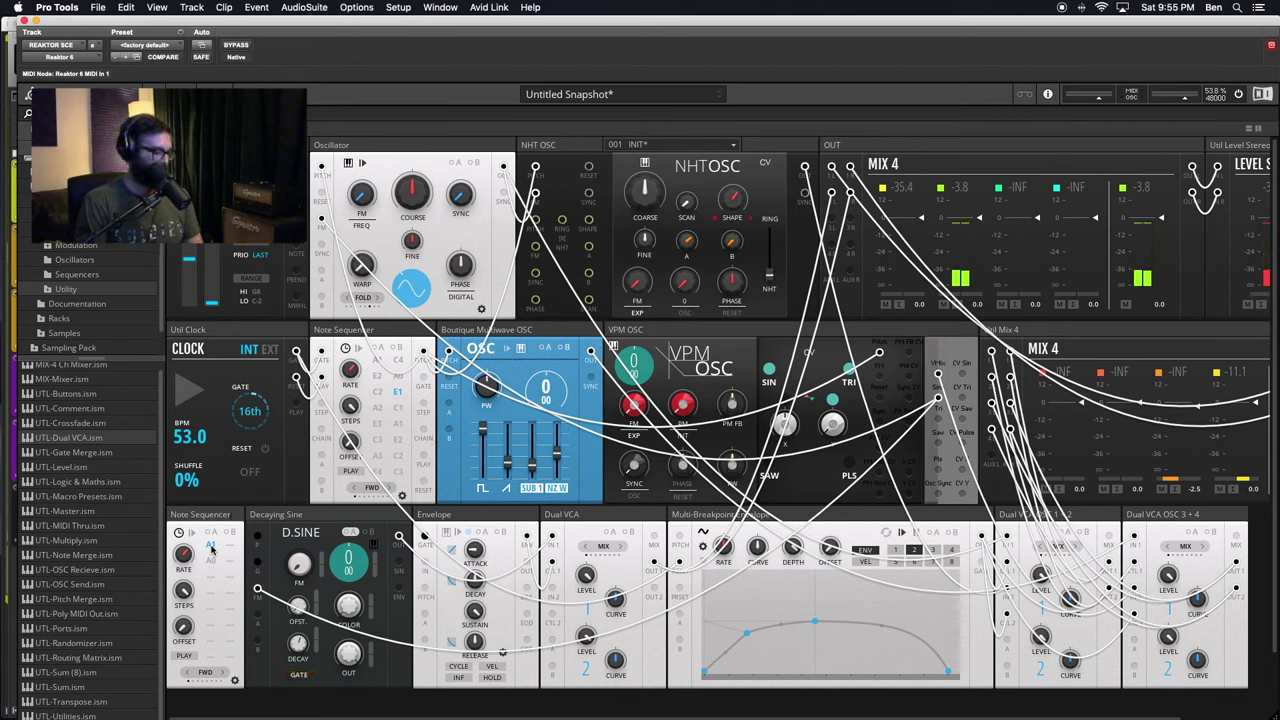
pyautogui.rightClick(211, 549)
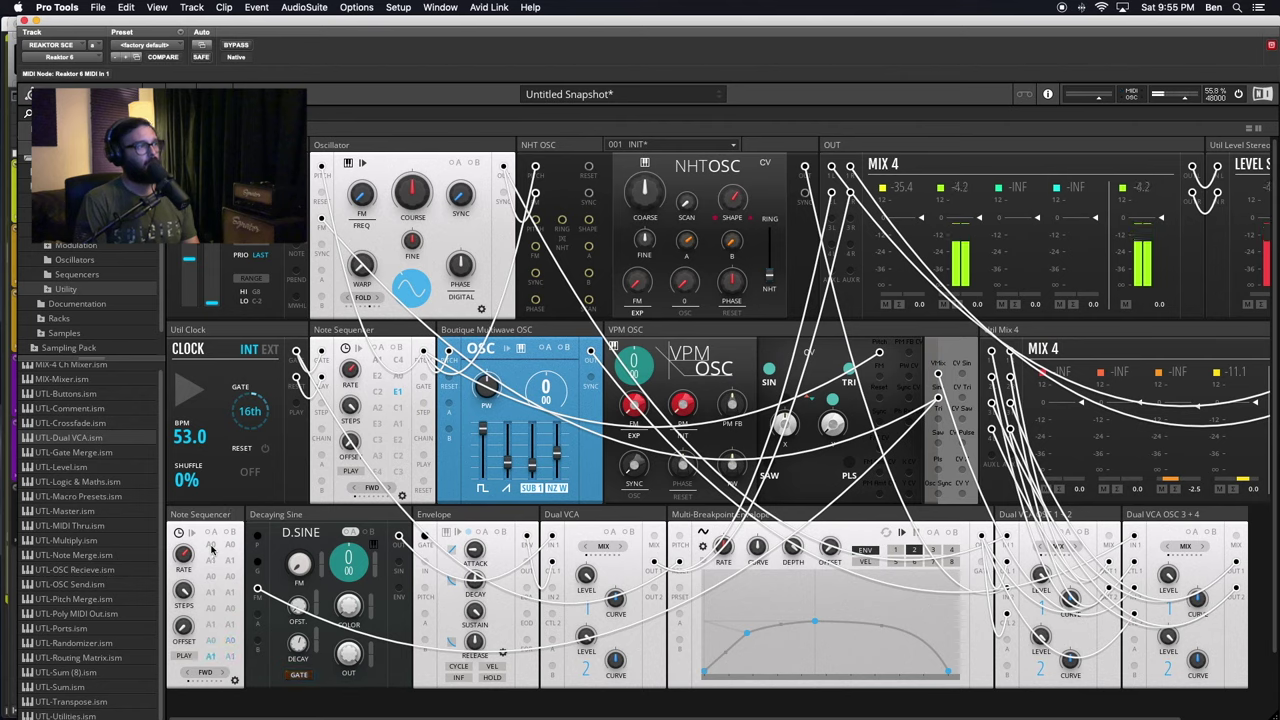
pyautogui.click(187, 395)
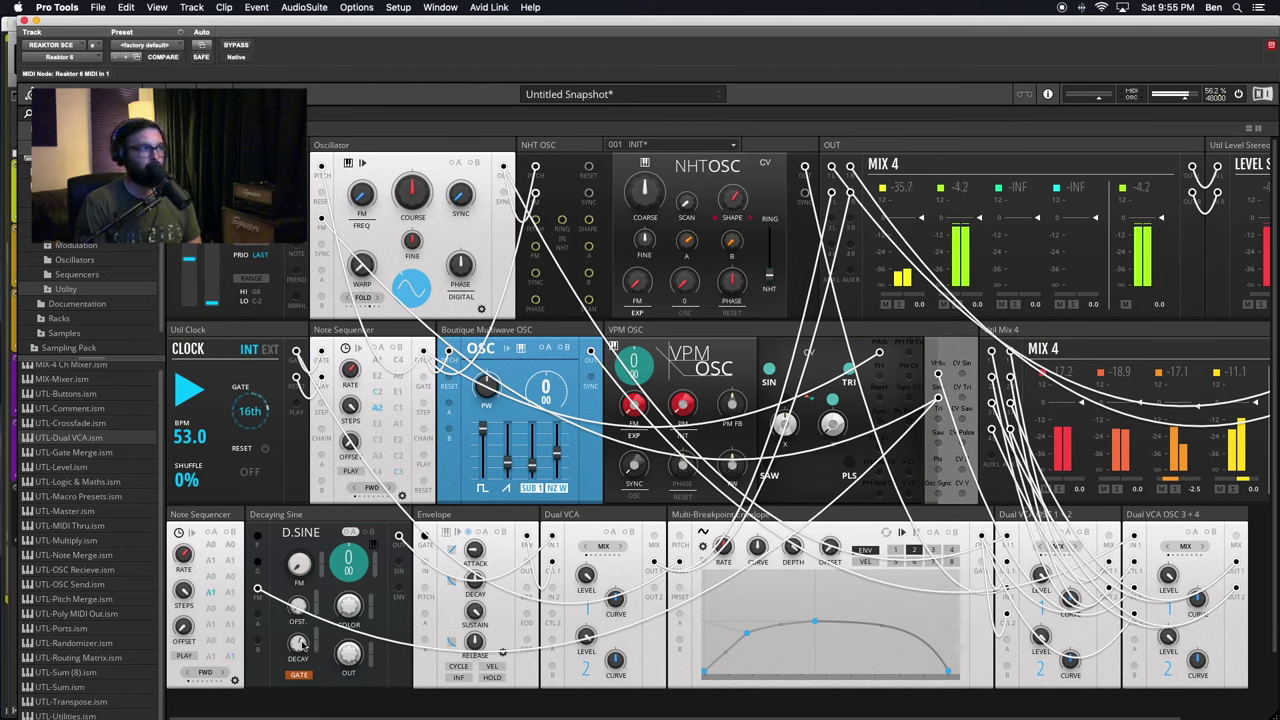
# - Adjust the Decaying Sine's decay, and set the OUT mixer's channel 1 level to -1.3 and channel 2 to -20.6
pyautogui.moveTo(300, 644); pyautogui.dragTo(297, 634)
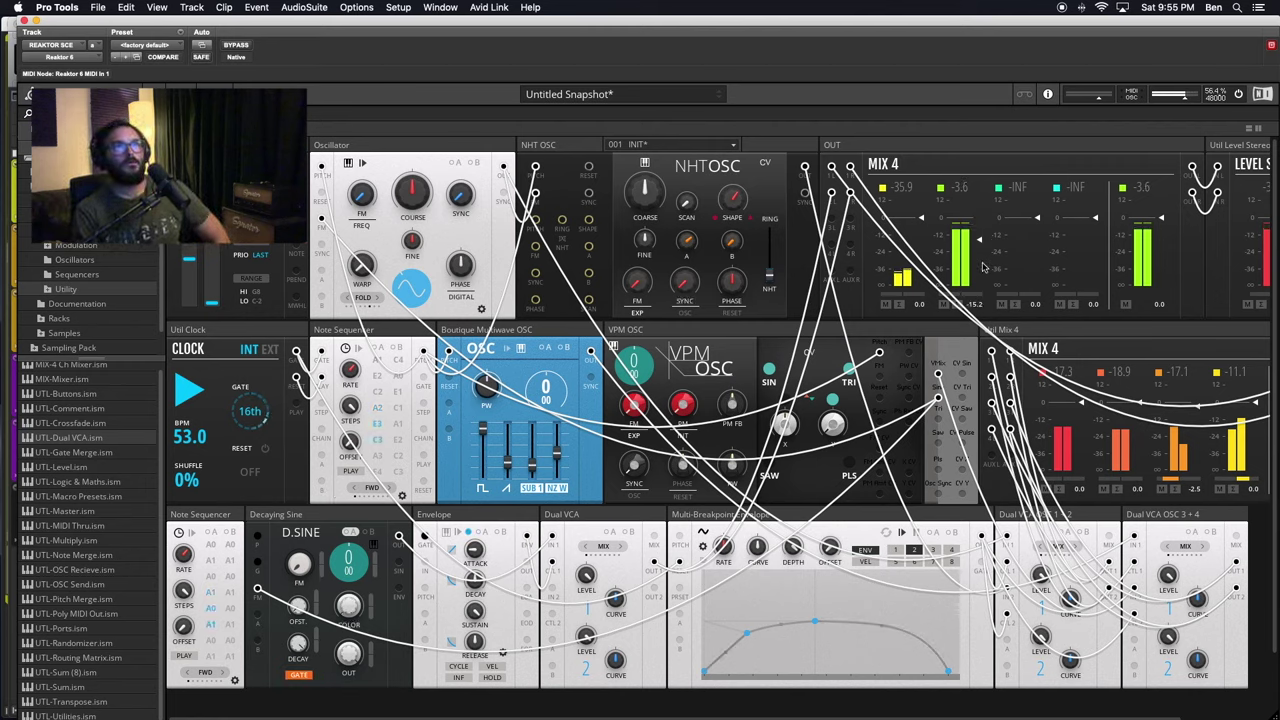
pyautogui.moveTo(485, 18)
pyautogui.mouseDown()
pyautogui.moveTo(1268, 5)
pyautogui.moveTo(872, 66)
pyautogui.moveTo(483, 7)
pyautogui.mouseUp()
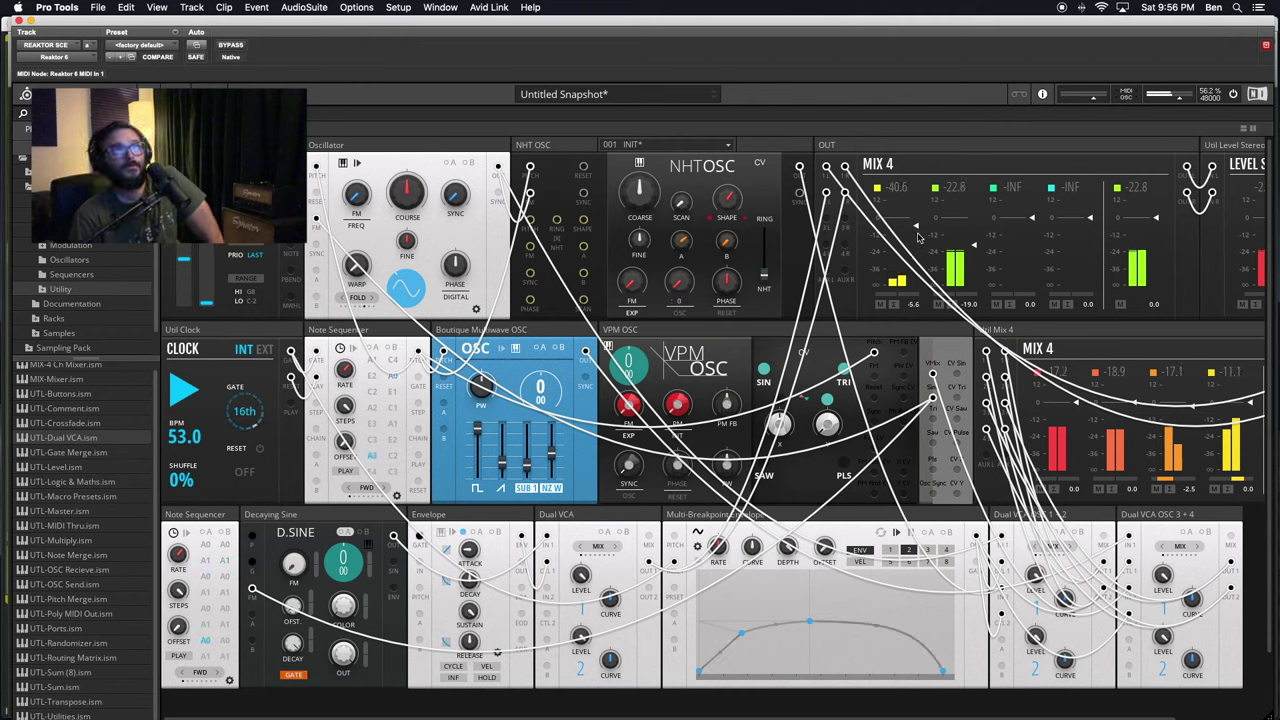
pyautogui.moveTo(917, 228); pyautogui.dragTo(974, 248)
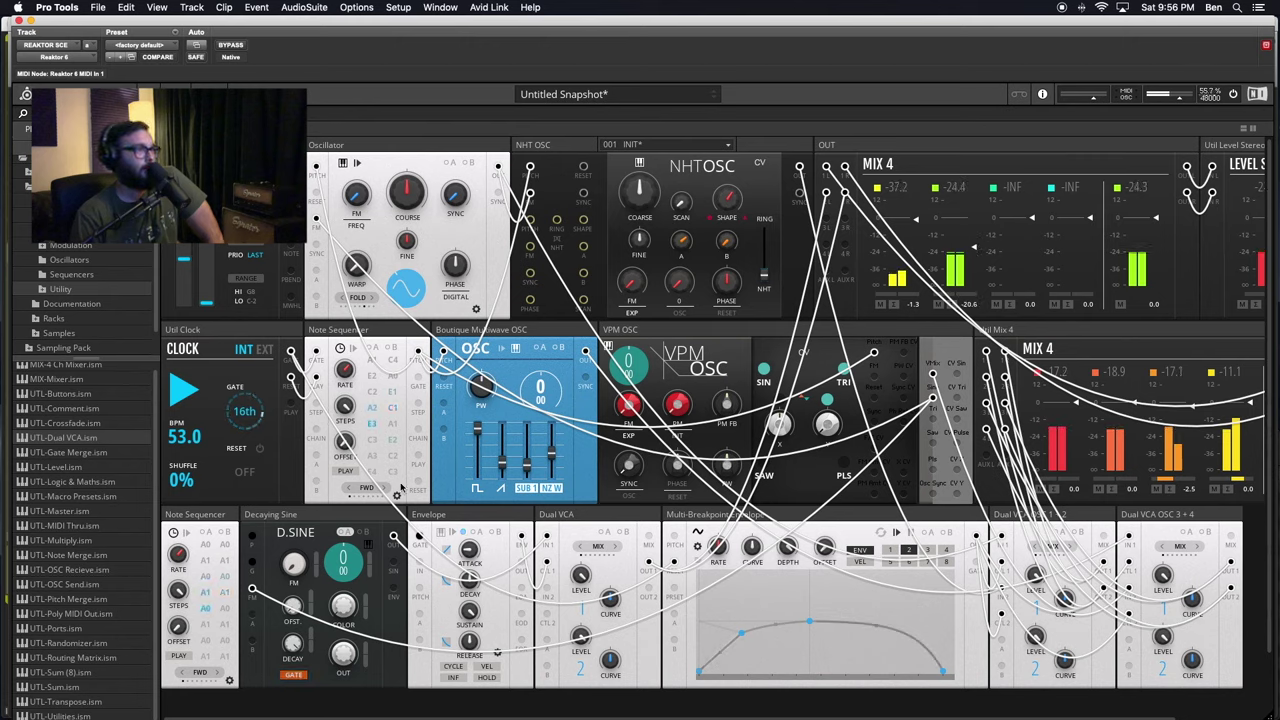
# - Try the Decaying Sine's FM amount and set its fine tuning to 3 cents
pyautogui.click(293, 567)
pyautogui.moveTo(293, 567); pyautogui.dragTo(293, 553)
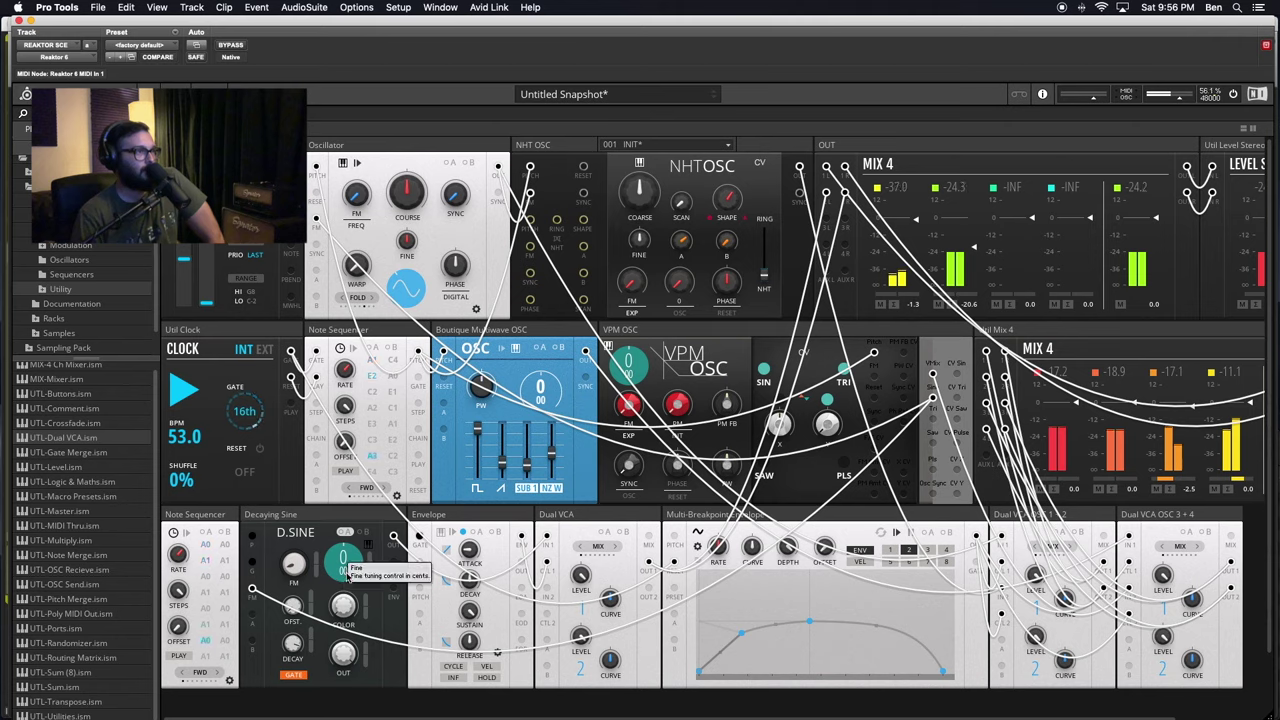
pyautogui.moveTo(347, 577); pyautogui.dragTo(347, 573)
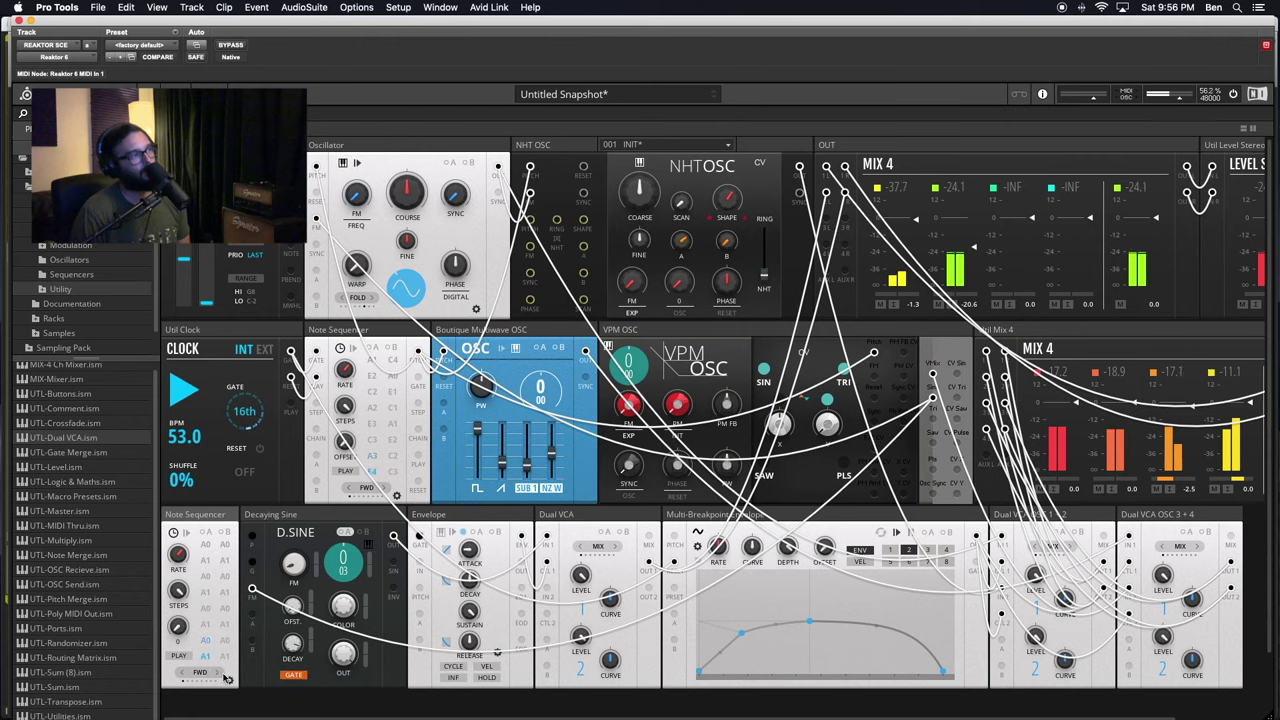
# - Open the second Note Sequencer's options page and change its colour to green
pyautogui.click(228, 680)
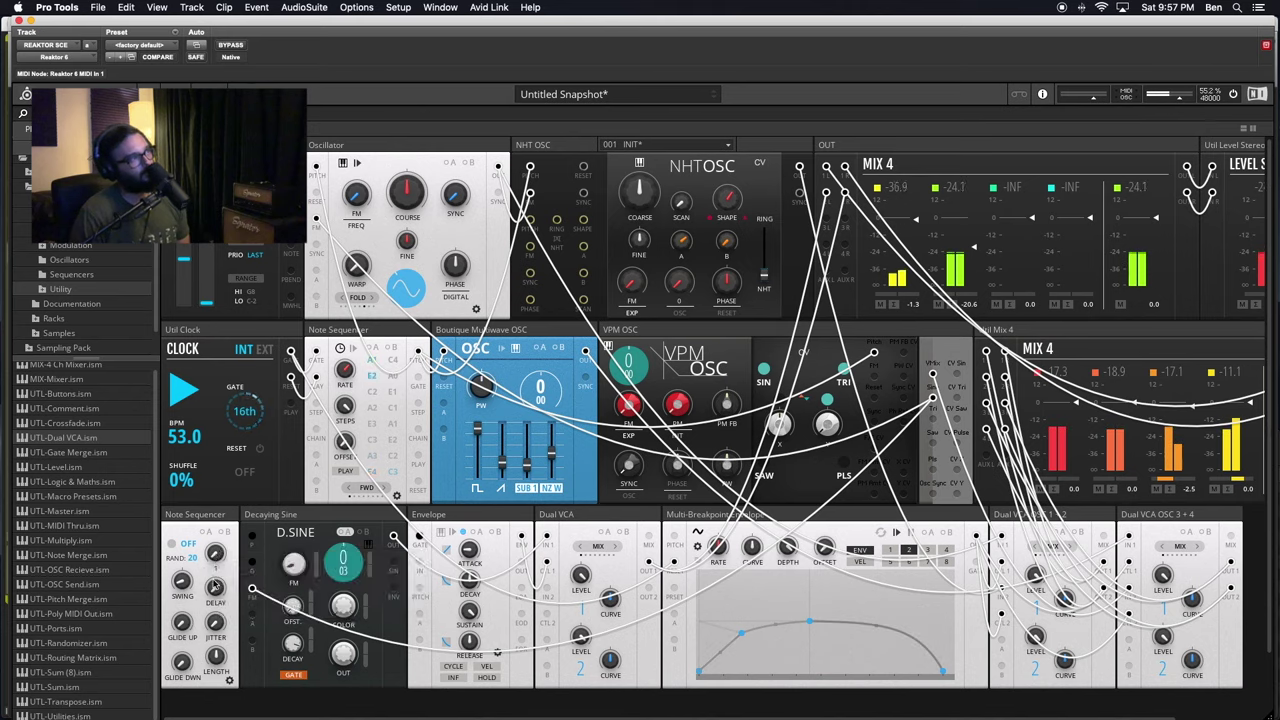
pyautogui.click(172, 544)
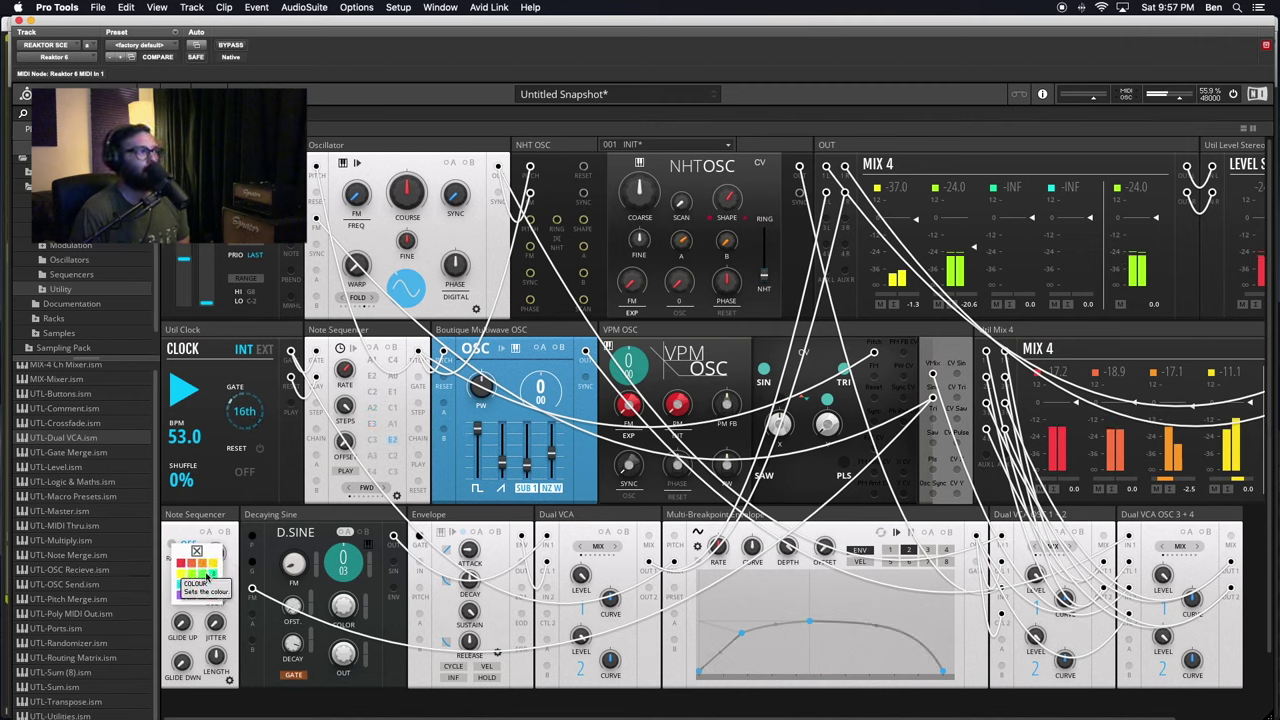
pyautogui.click(193, 578)
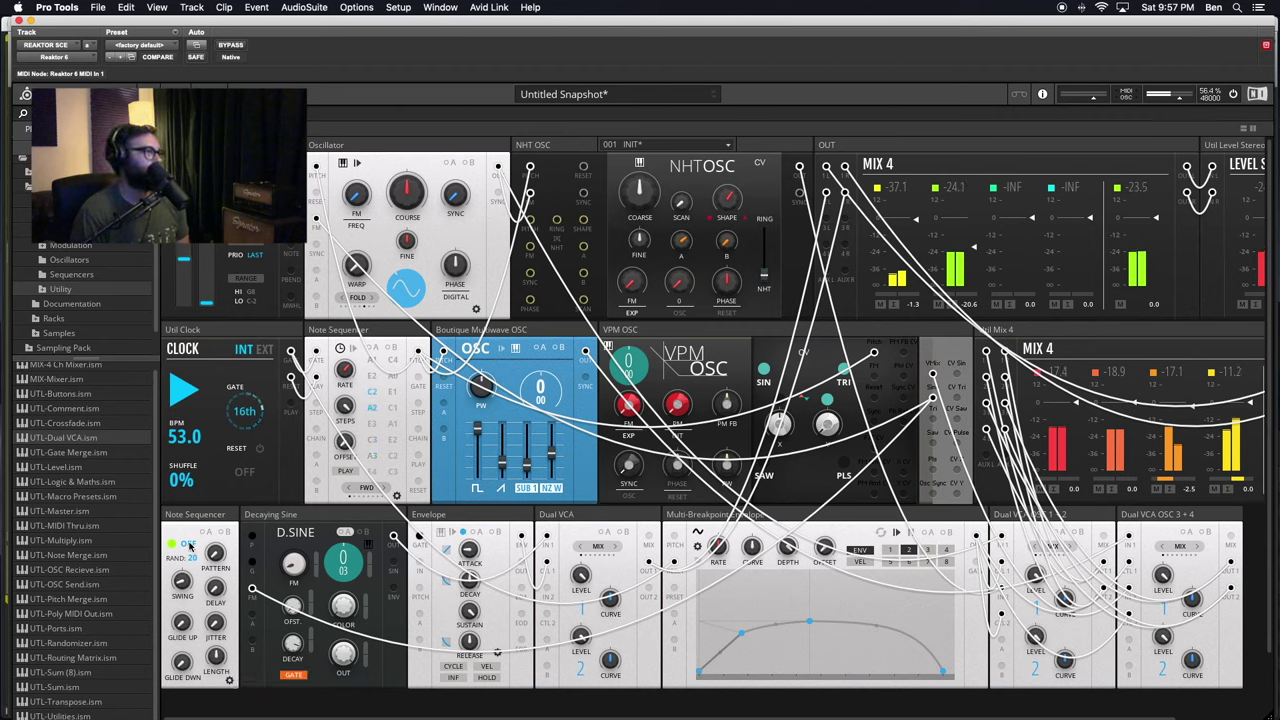
# - Try C-2 as the second Note Sequencer's MIDI control start note, return it to OFF, and set RAND to 56
pyautogui.moveTo(189, 542)
pyautogui.mouseDown()
pyautogui.moveTo(187, 519)
pyautogui.moveTo(196, 547)
pyautogui.mouseUp()
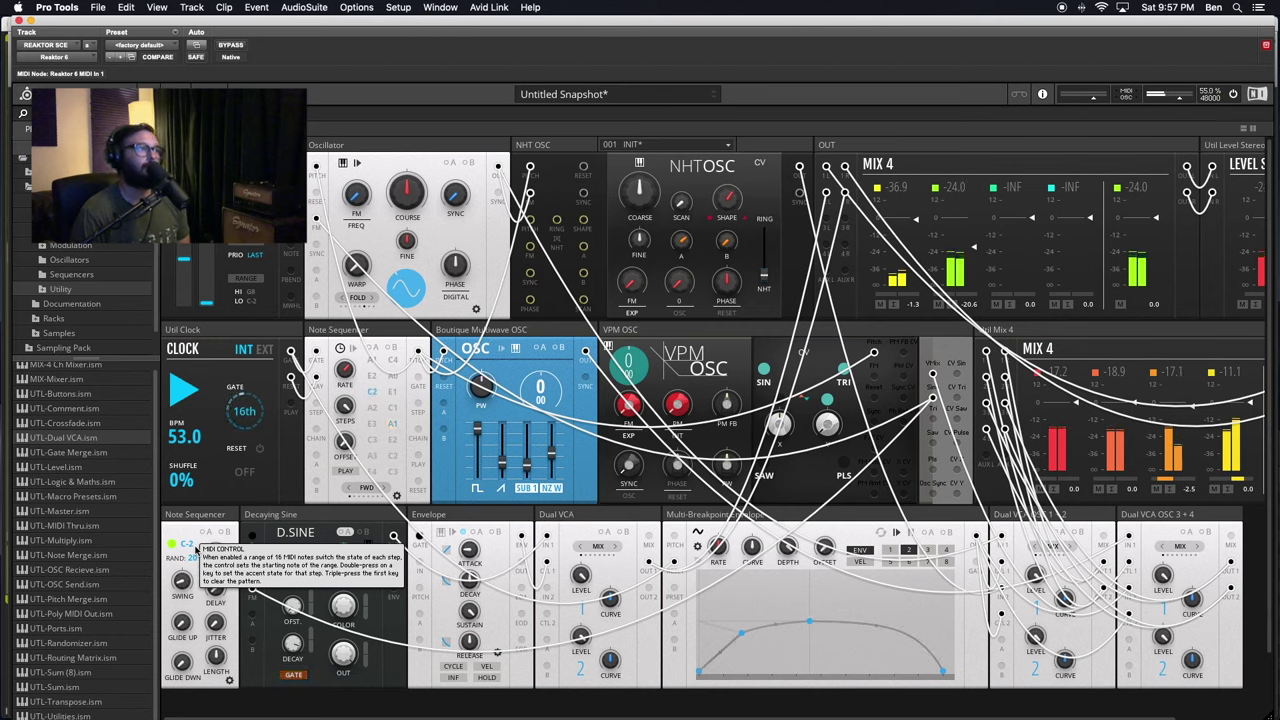
pyautogui.moveTo(195, 547); pyautogui.dragTo(194, 552)
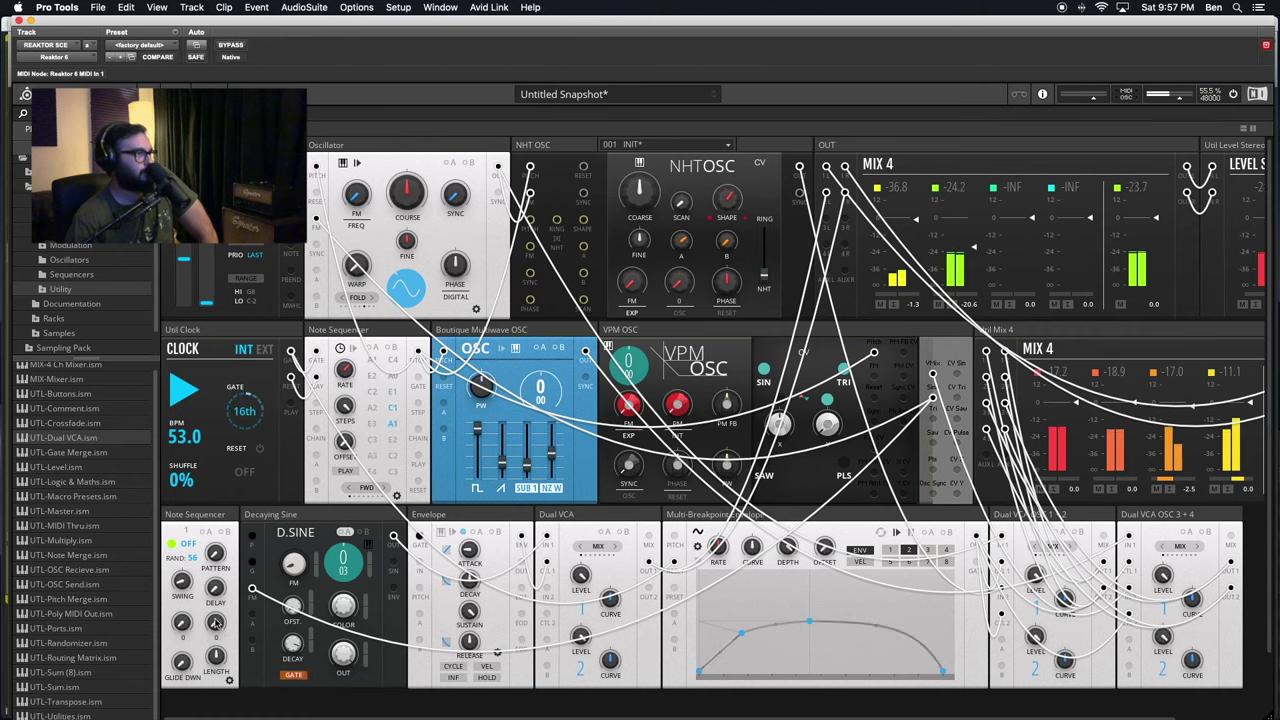
# - Adjust the second Note Sequencer's Length, raise its Glide Up to 40.6, and return to the step page
pyautogui.moveTo(216, 615); pyautogui.dragTo(219, 674)
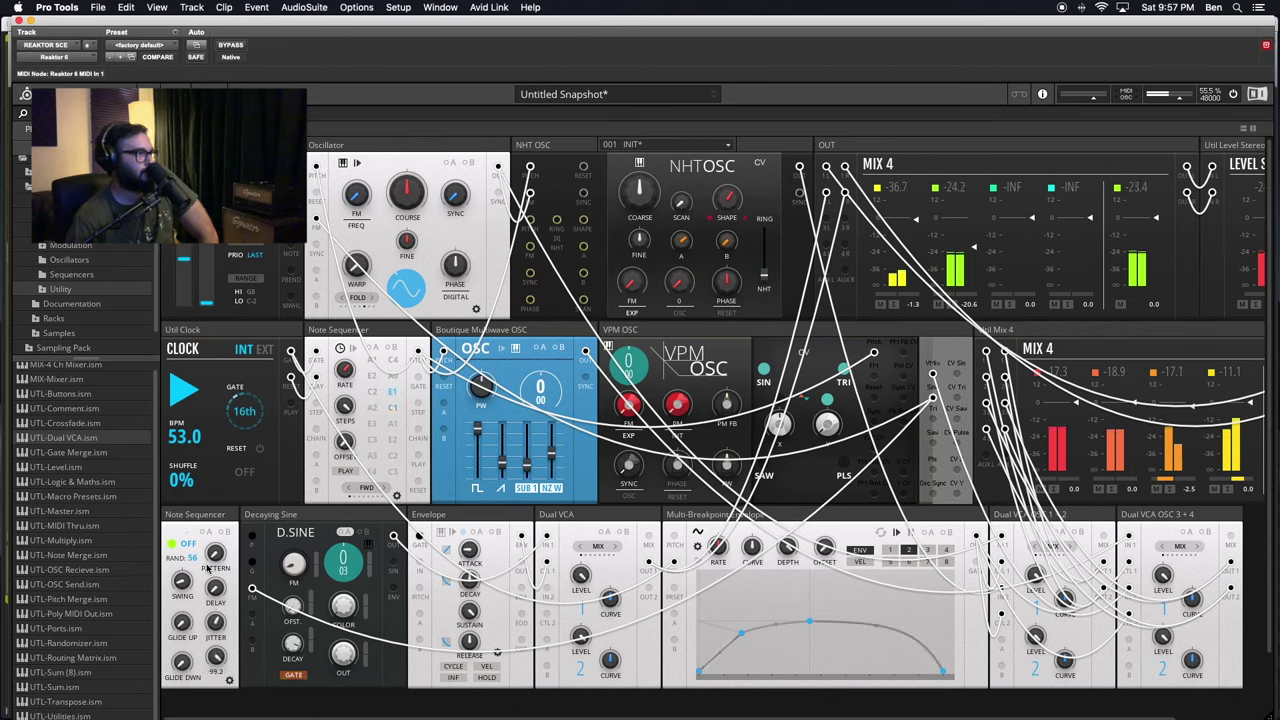
pyautogui.moveTo(217, 668); pyautogui.dragTo(181, 650)
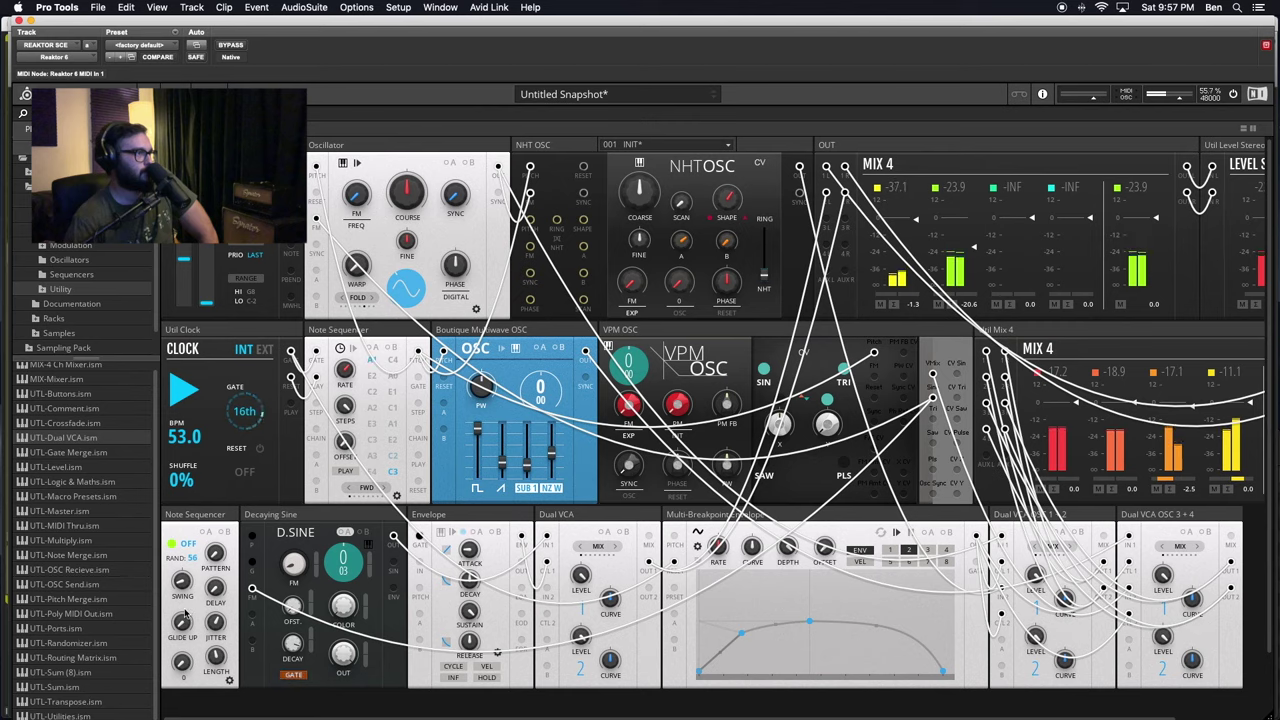
pyautogui.moveTo(185, 614)
pyautogui.mouseDown()
pyautogui.moveTo(167, 551)
pyautogui.moveTo(172, 618)
pyautogui.mouseUp()
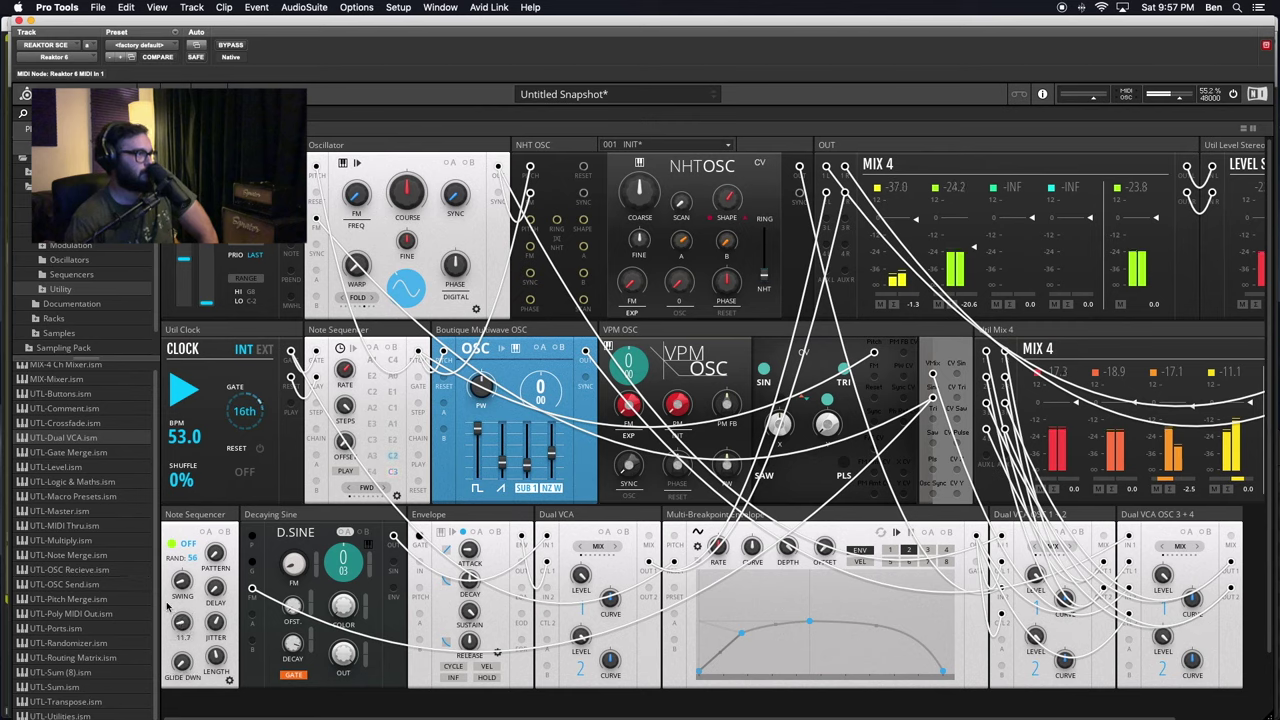
pyautogui.moveTo(160, 570); pyautogui.dragTo(162, 553)
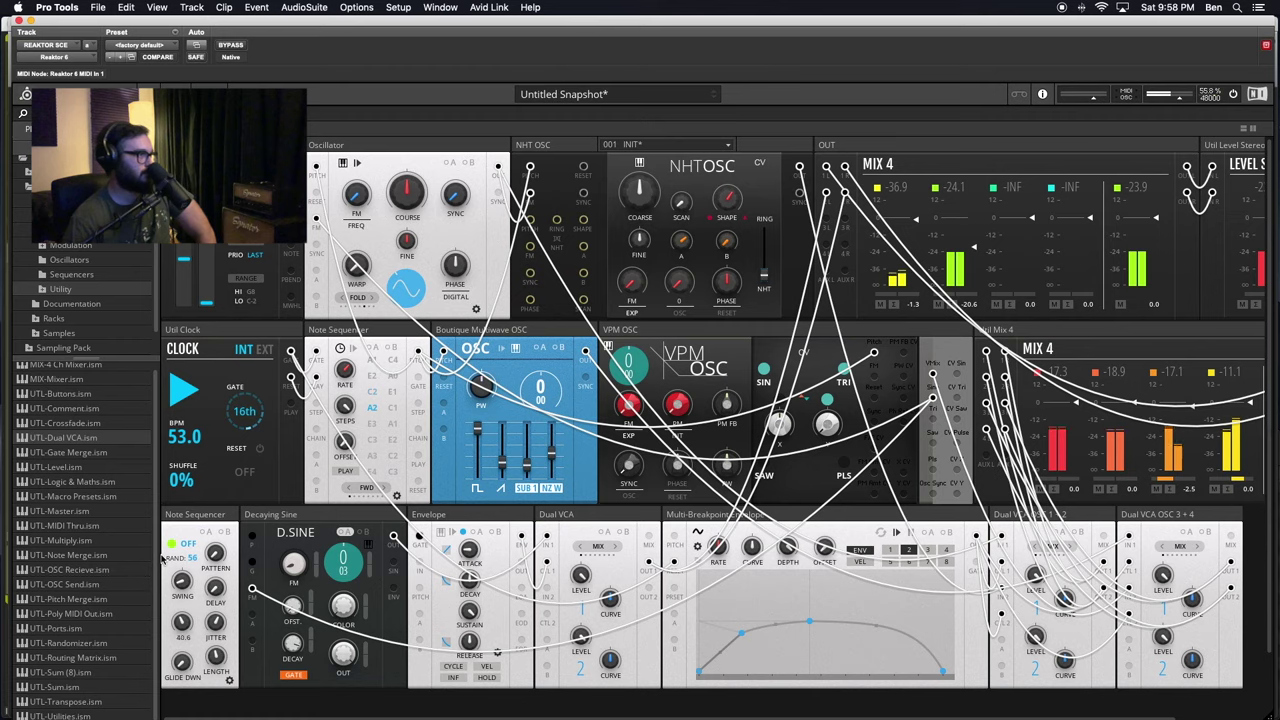
pyautogui.click(228, 681)
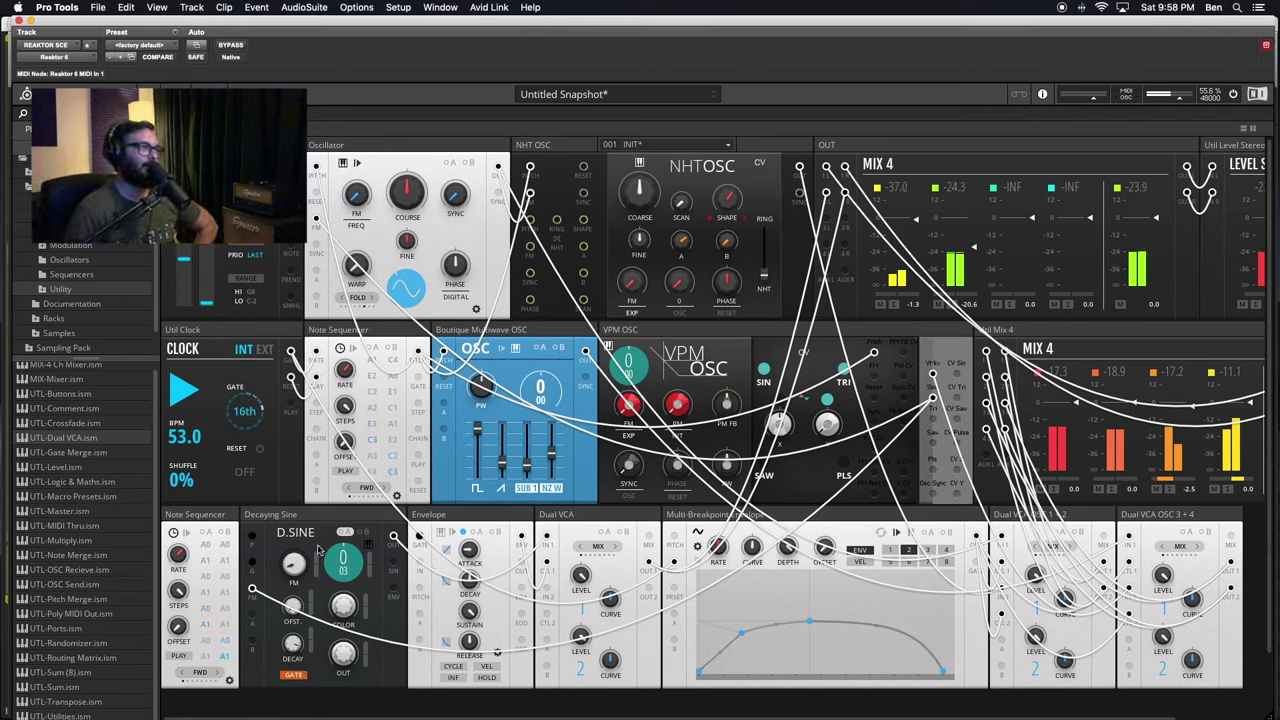
# - Check the Decaying Sine's cables and try out different tuning offsets on it
pyautogui.moveTo(312, 512)
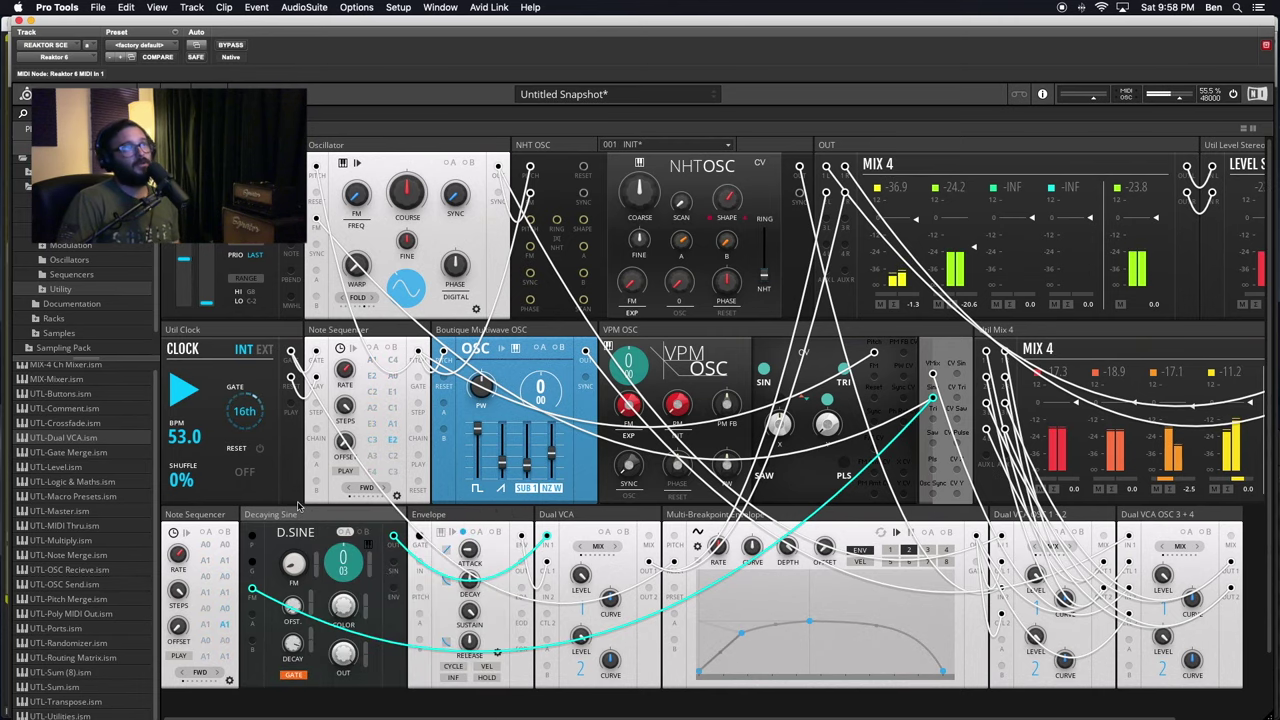
pyautogui.hscroll(2, 300, 507)
pyautogui.hscroll(-2, 394, 520)
pyautogui.moveTo(394, 520)
pyautogui.hscroll(2, 394, 520)
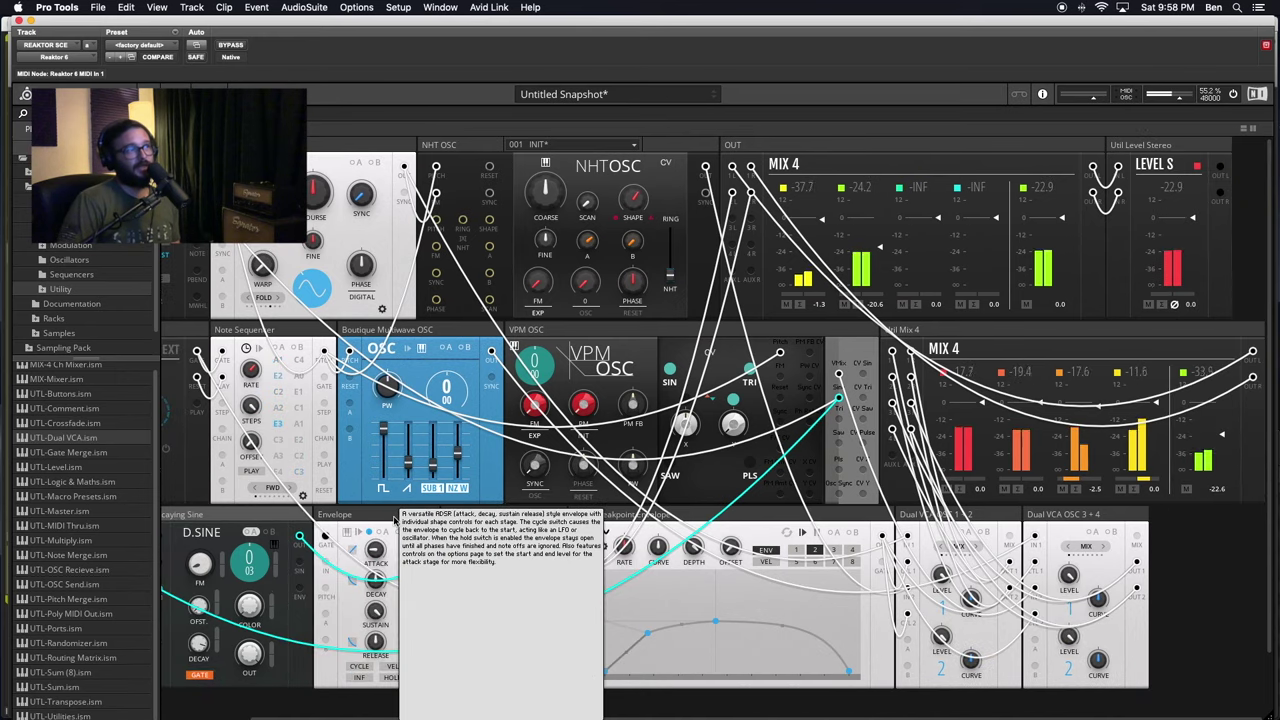
pyautogui.hscroll(-2, 396, 522)
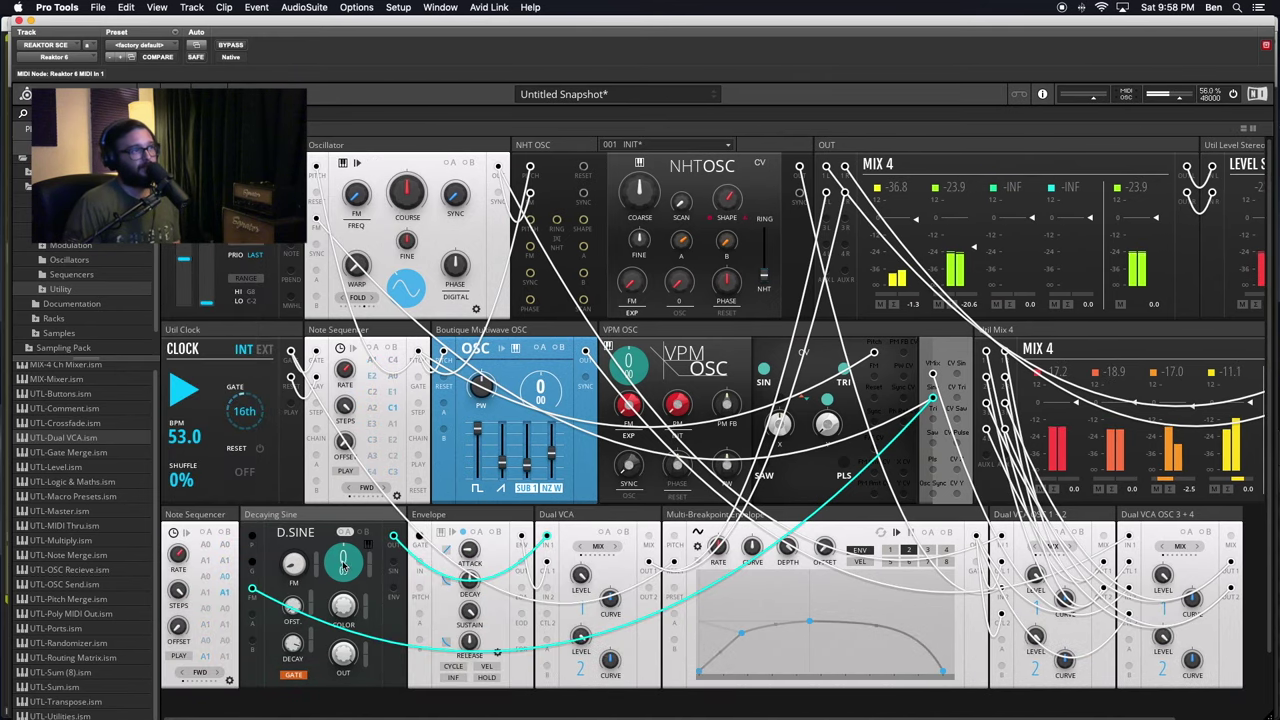
pyautogui.moveTo(343, 566); pyautogui.dragTo(326, 620)
pyautogui.moveTo(325, 620); pyautogui.dragTo(338, 550)
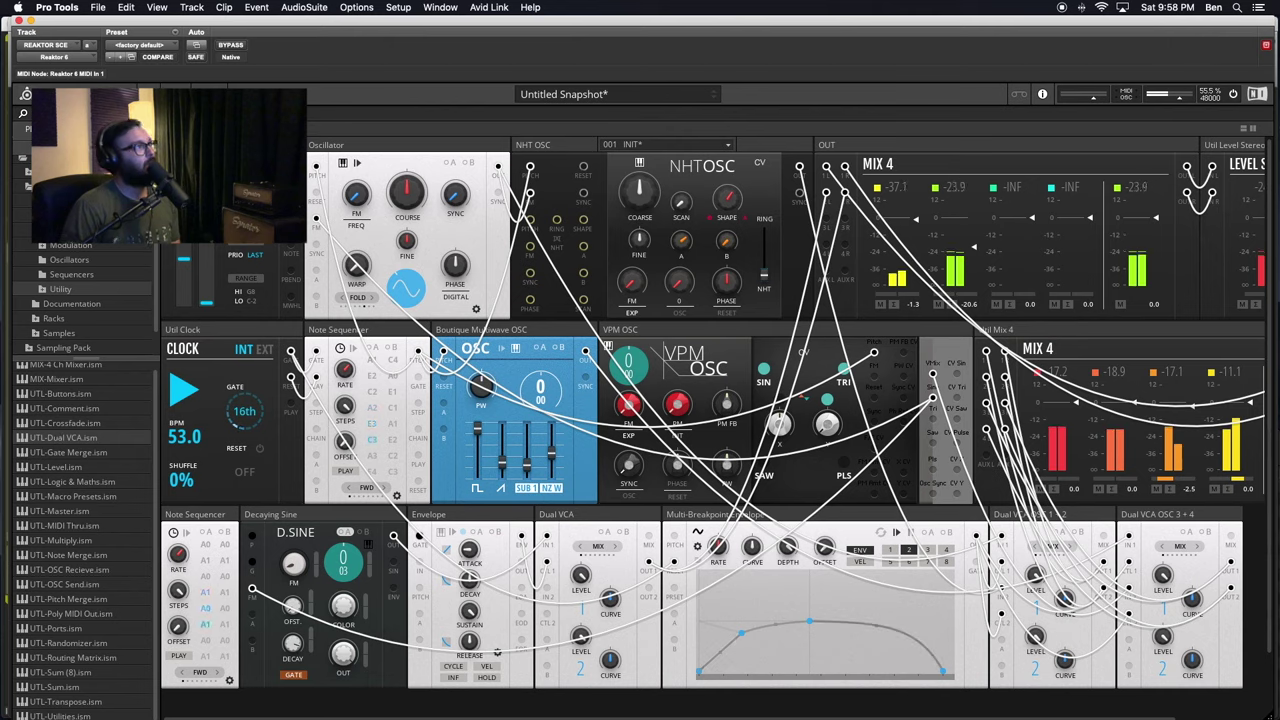
# - Close the Free Pack folder and look through another pack's block categories until its effects blocks are listed
pyautogui.click(36, 202)
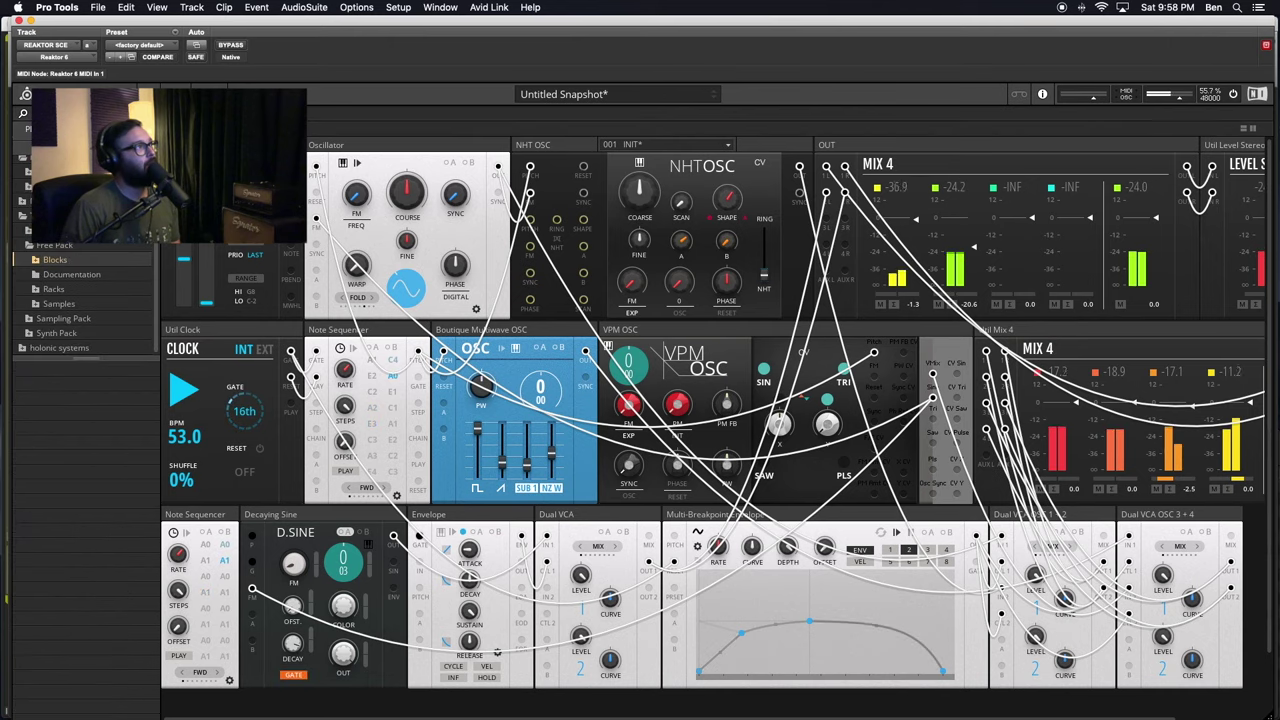
pyautogui.click(30, 246)
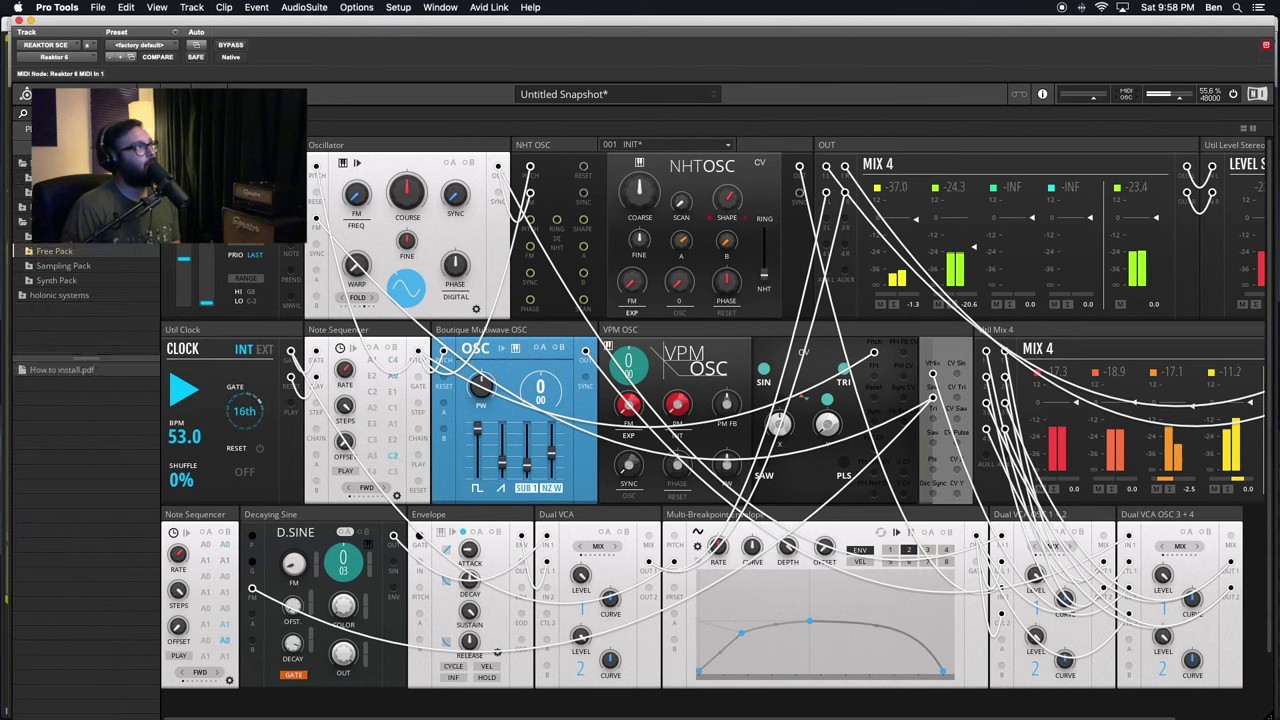
pyautogui.click(27, 178)
pyautogui.click(28, 202)
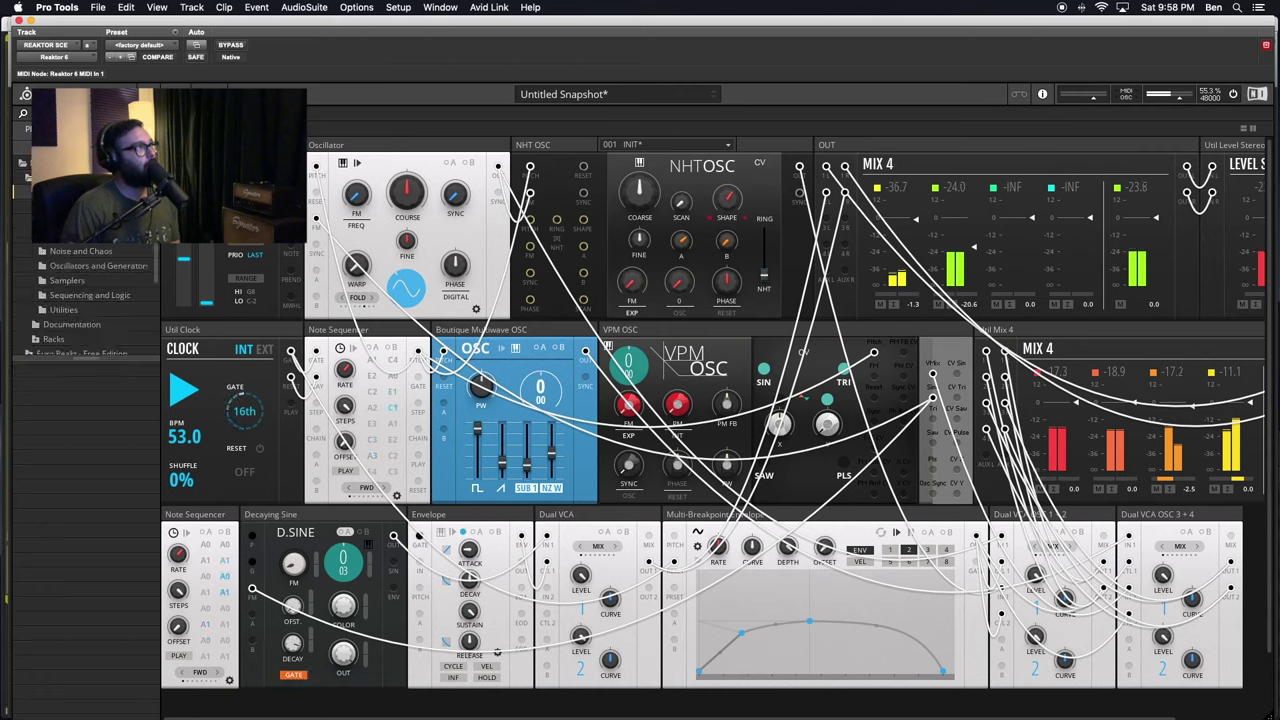
pyautogui.click(80, 251)
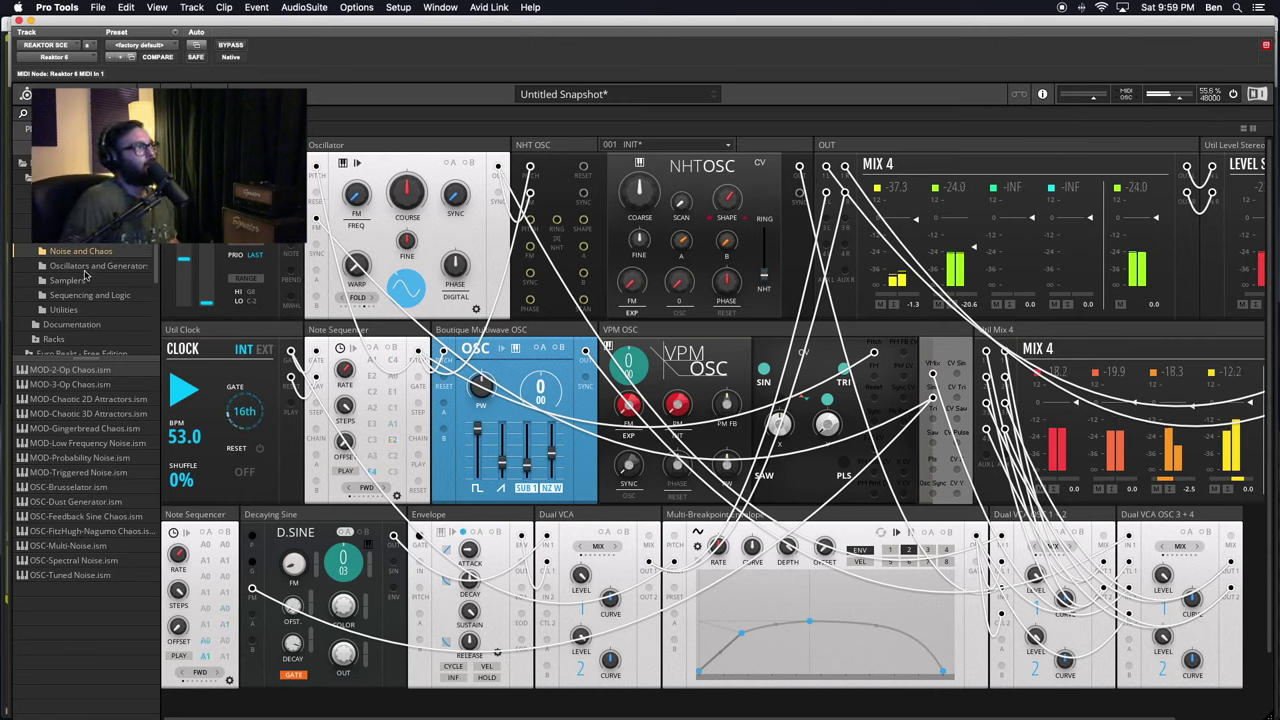
pyautogui.click(80, 221)
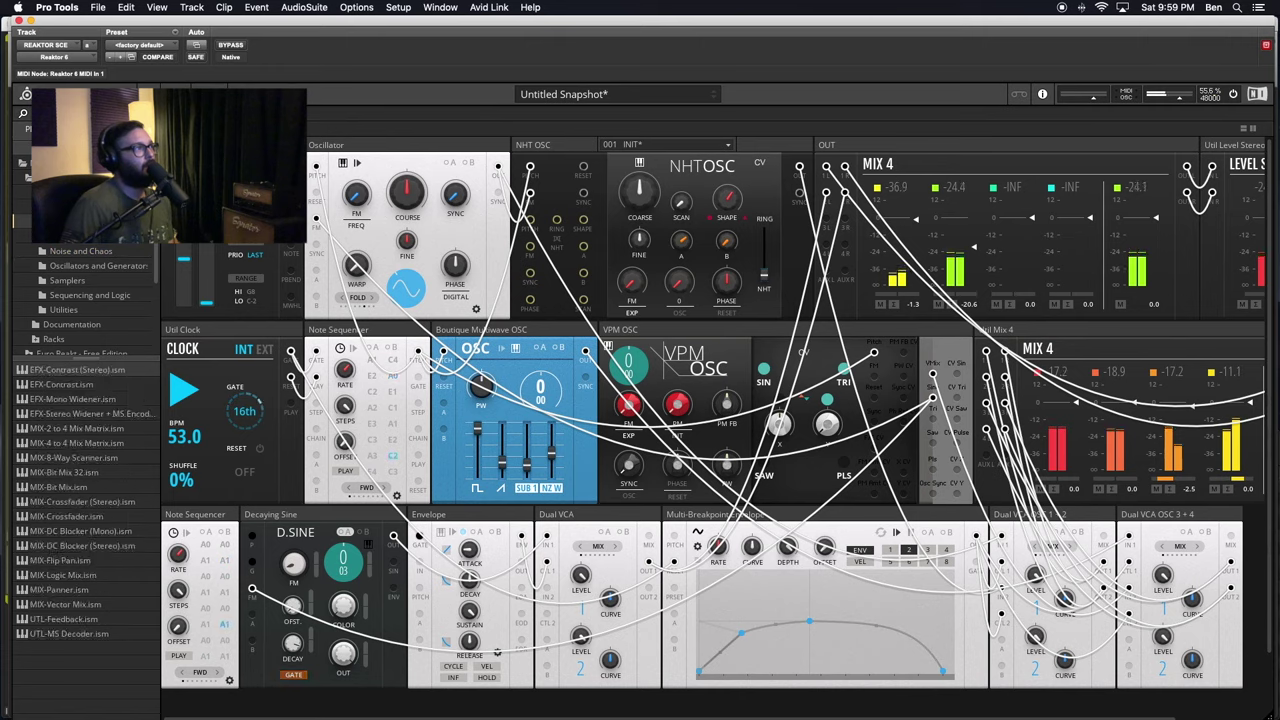
pyautogui.click(80, 206)
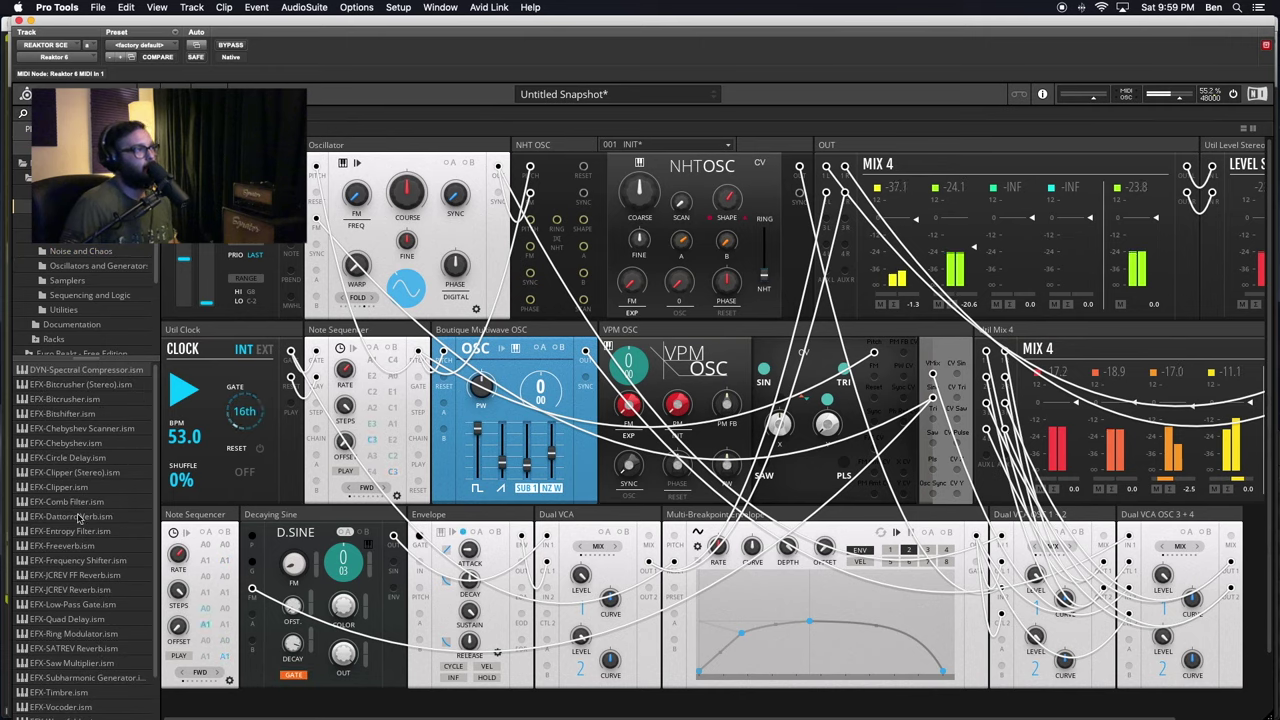
# - Find the EFX-Wavefolder block in the effects list and insert it between the Decaying Sine and the Envelope
pyautogui.scroll(-3, 79, 517)
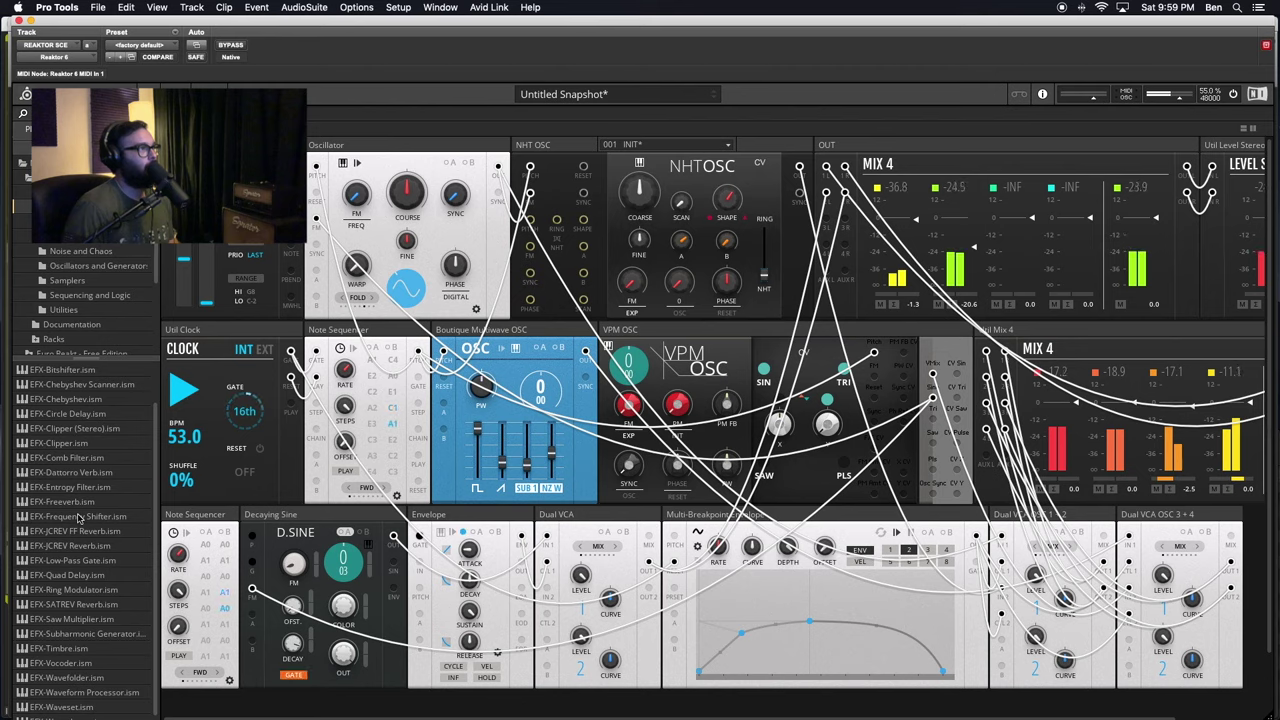
pyautogui.scroll(-1, 79, 517)
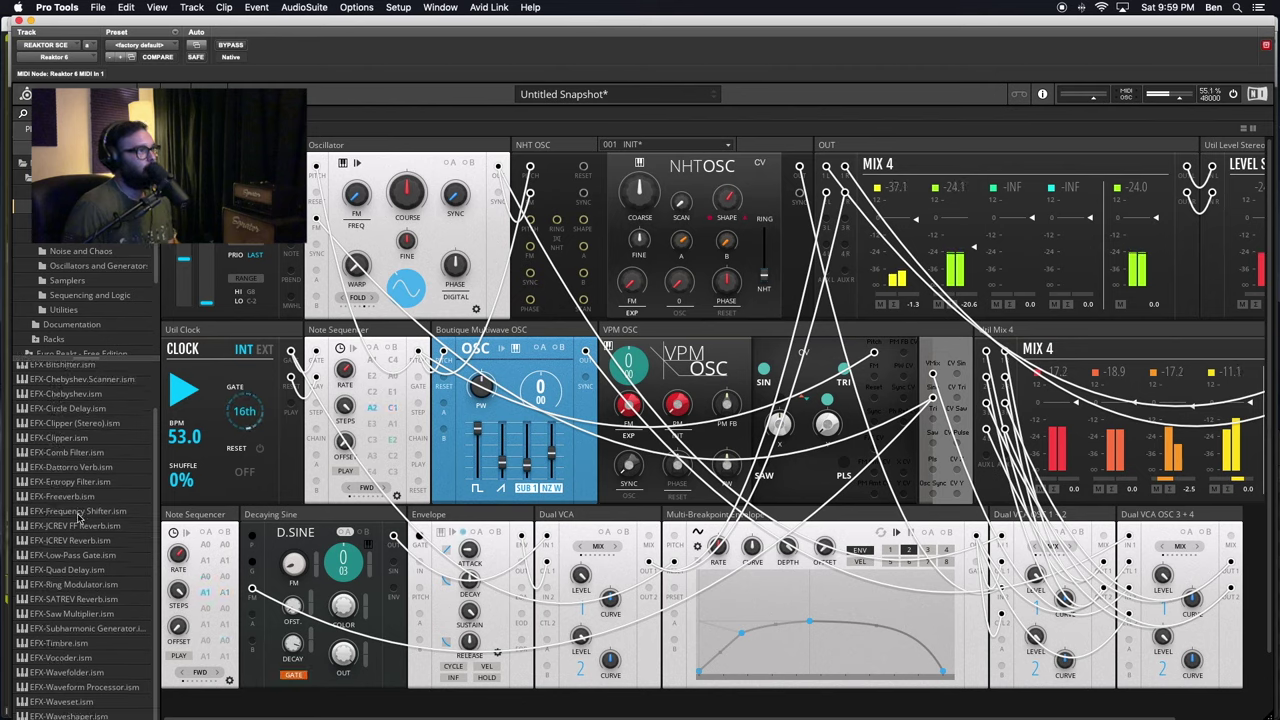
pyautogui.click(100, 674)
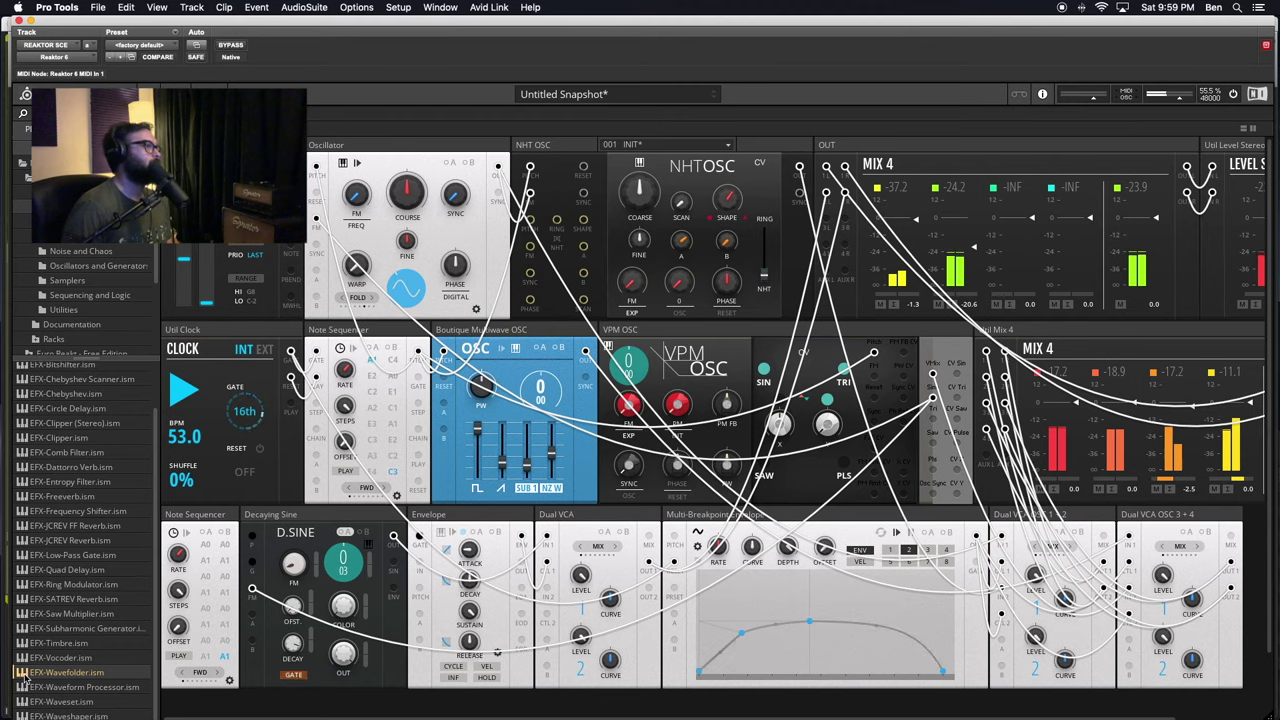
pyautogui.moveTo(22, 678); pyautogui.dragTo(404, 522)
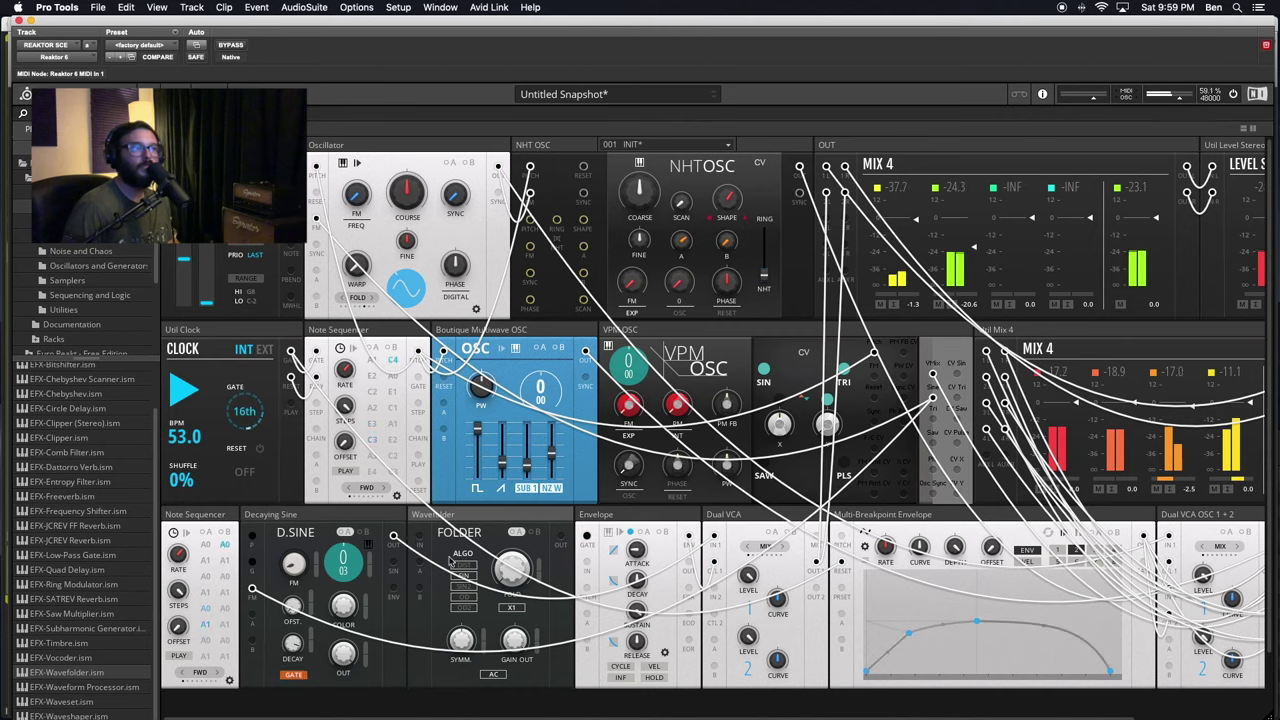
# - Patch the Decaying Sine's output into the Wavefolder and the Wavefolder's output into the Dual VCA's second input
pyautogui.moveTo(393, 537); pyautogui.dragTo(420, 537)
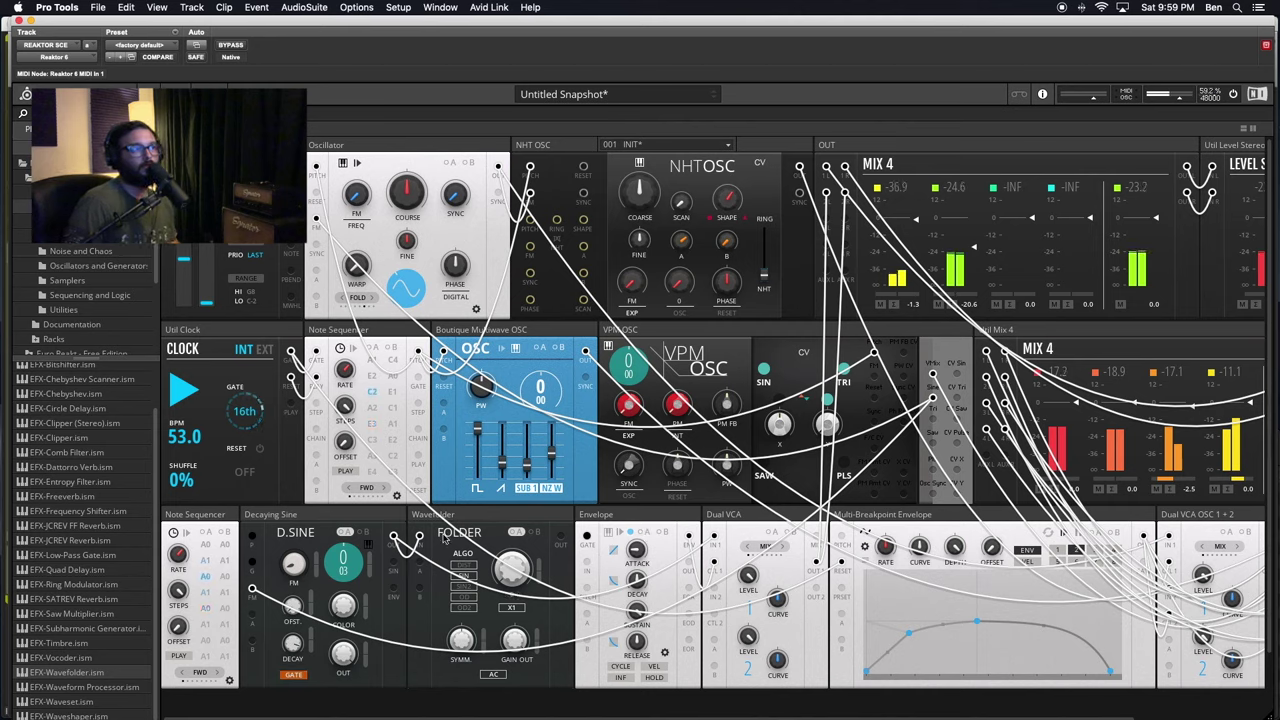
pyautogui.click(368, 521)
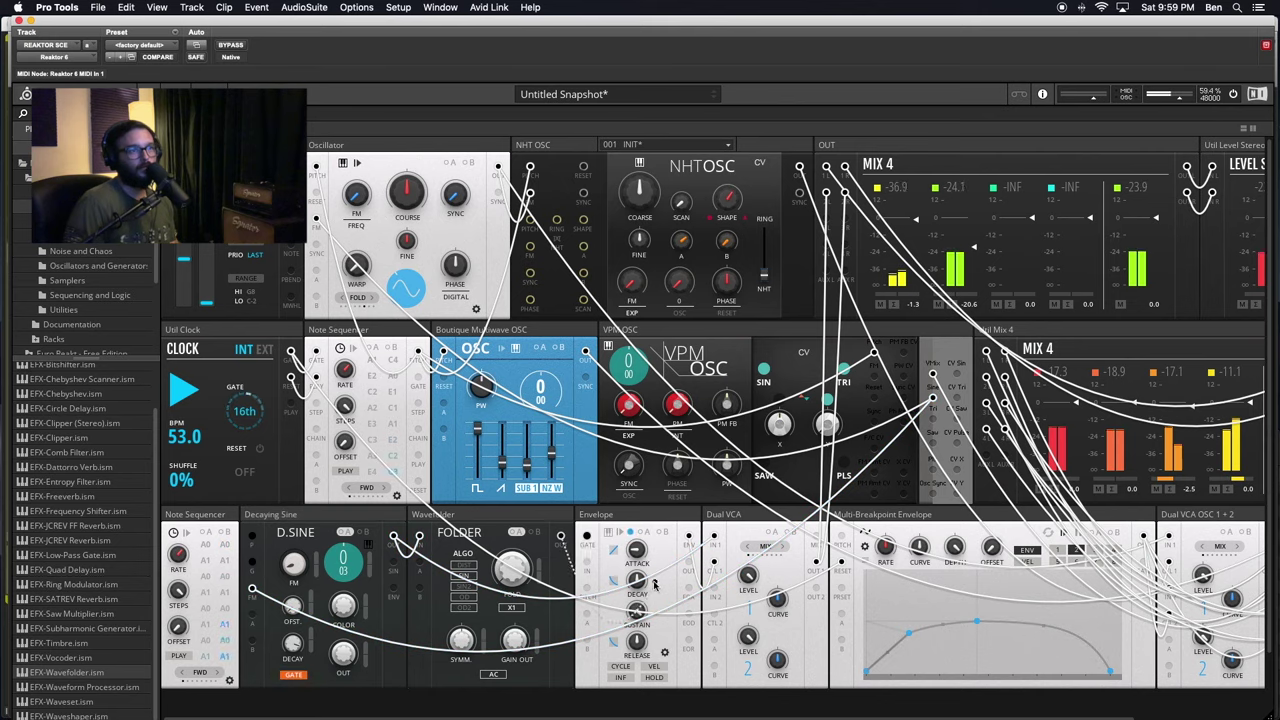
pyautogui.moveTo(713, 602); pyautogui.dragTo(714, 589)
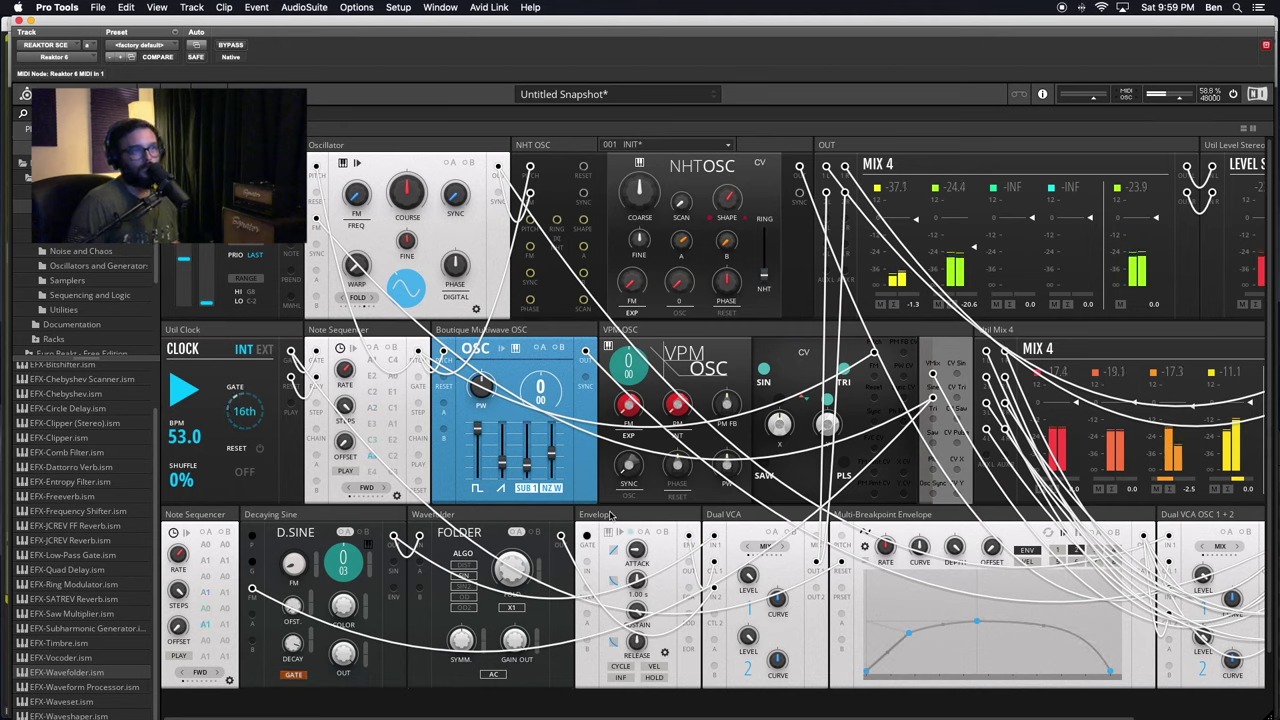
# - Patch the Envelope output to the Dual VCA's second control input, and its Out 2 to both third-channel inputs of the OUT mixer
pyautogui.moveTo(689, 540); pyautogui.dragTo(714, 616)
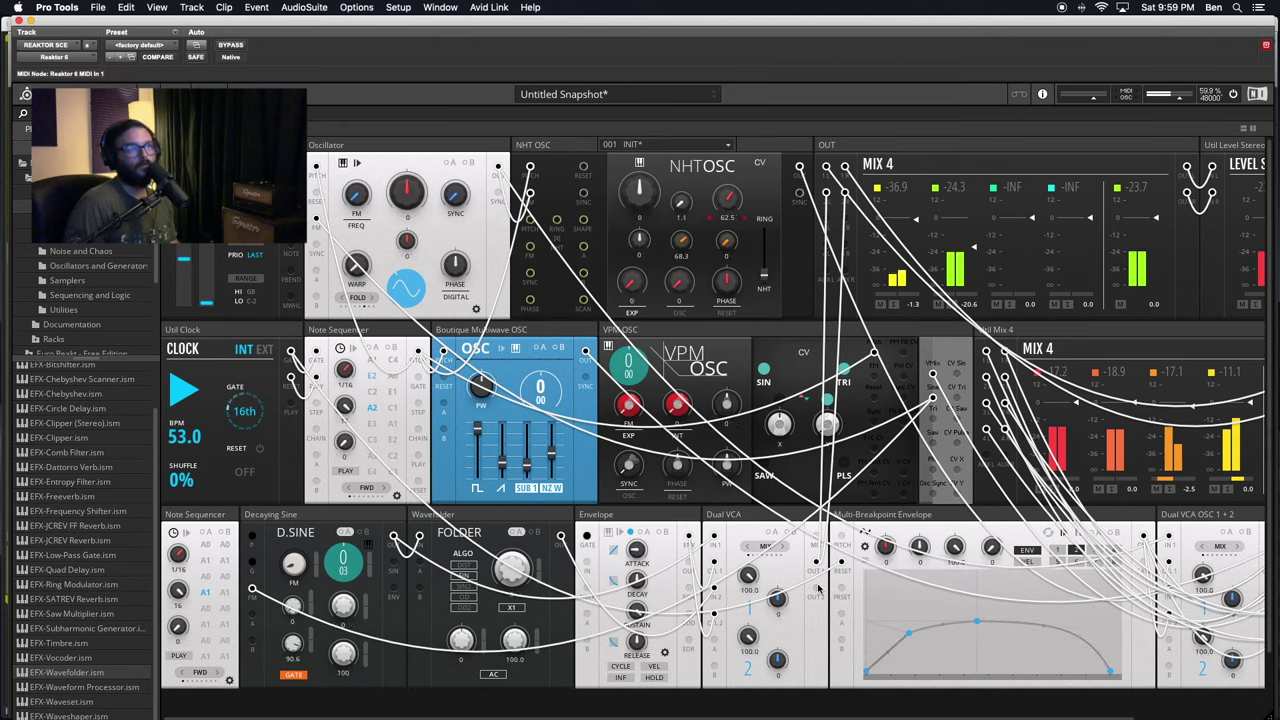
pyautogui.moveTo(816, 588); pyautogui.dragTo(828, 220)
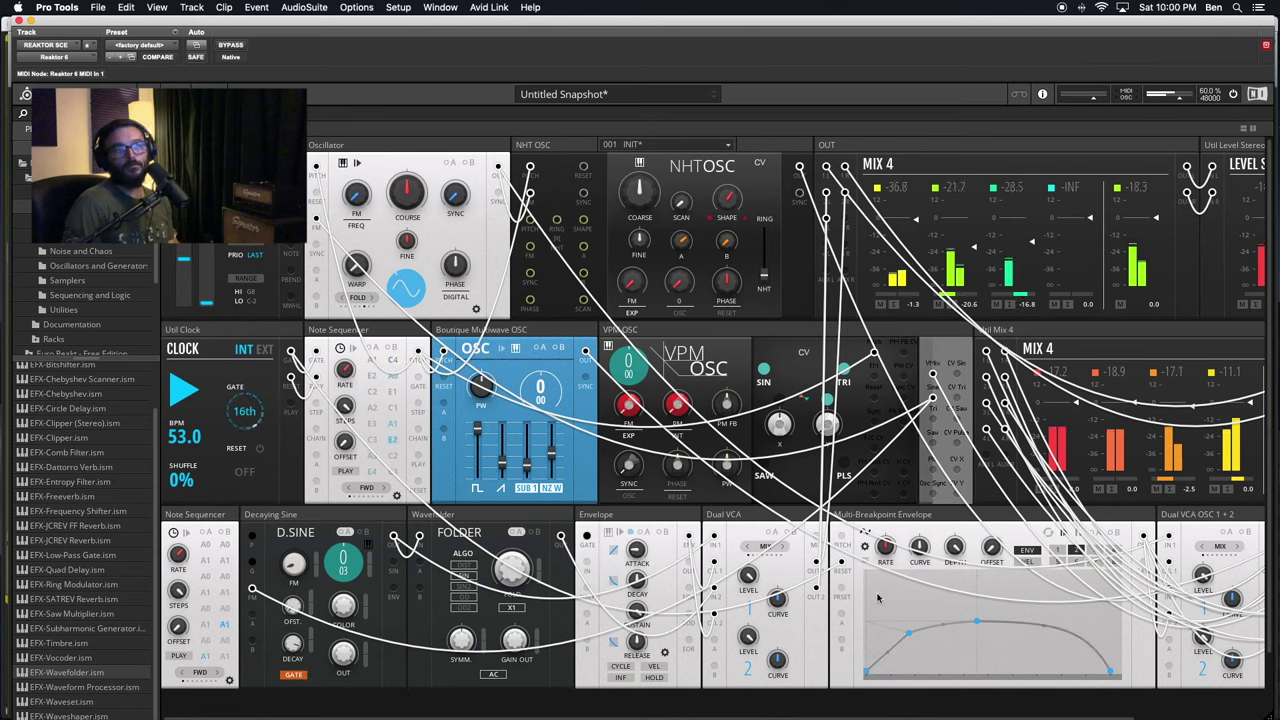
pyautogui.moveTo(928, 350); pyautogui.dragTo(846, 221)
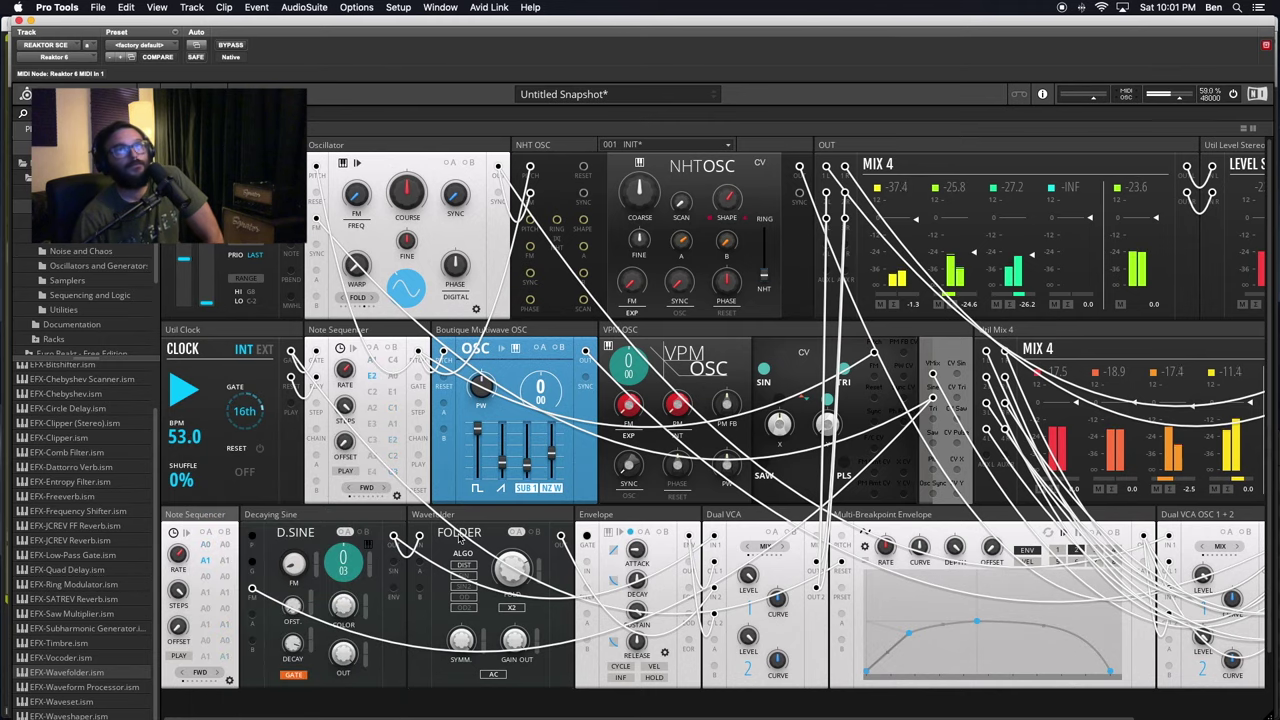
# - Show envelope 1 of the Multi-Breakpoint Envelope, raise its middle breakpoint and pull its end point out to the graph's far edge
pyautogui.hscroll(3, 460, 538)
pyautogui.hscroll(-3, 460, 538)
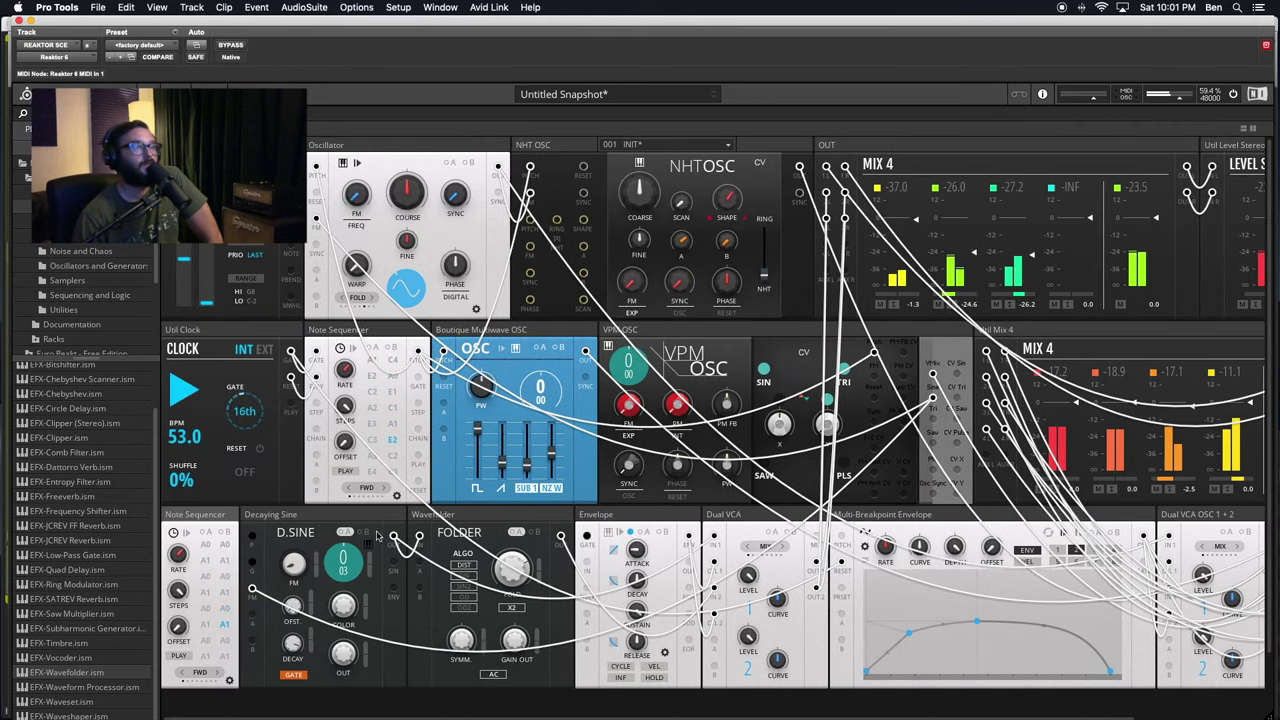
pyautogui.click(1059, 553)
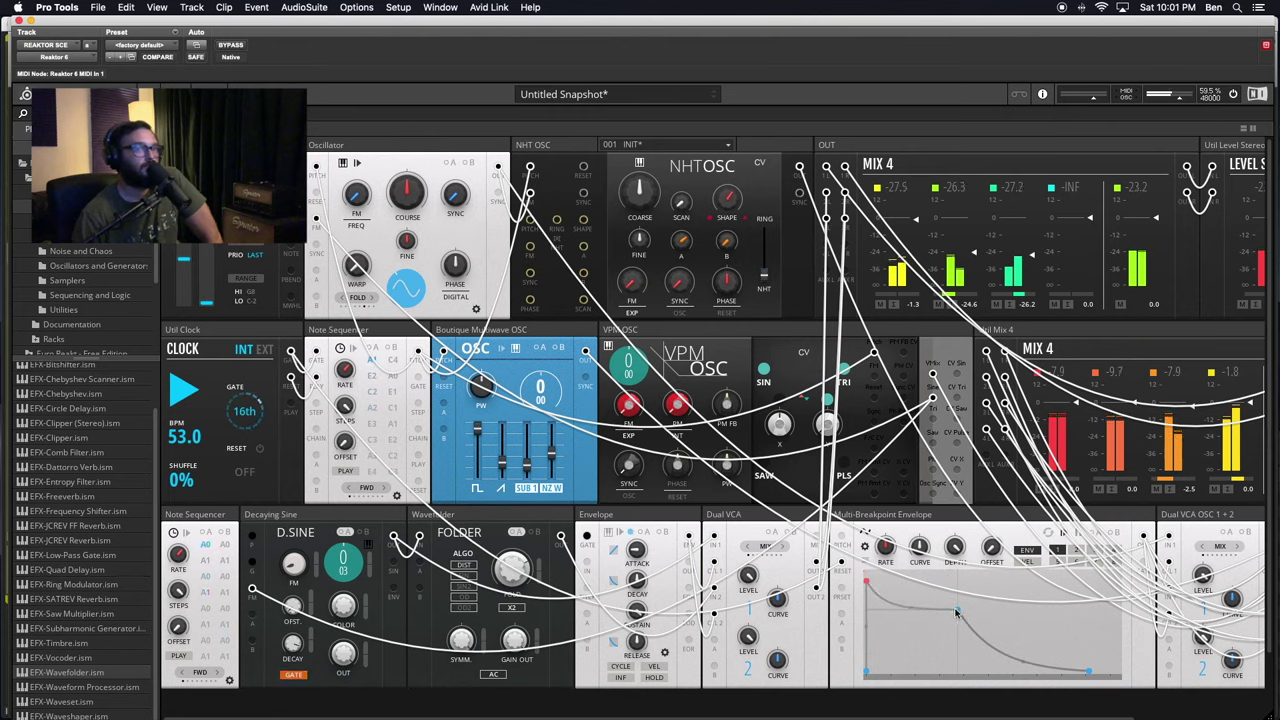
pyautogui.moveTo(957, 610); pyautogui.dragTo(987, 599)
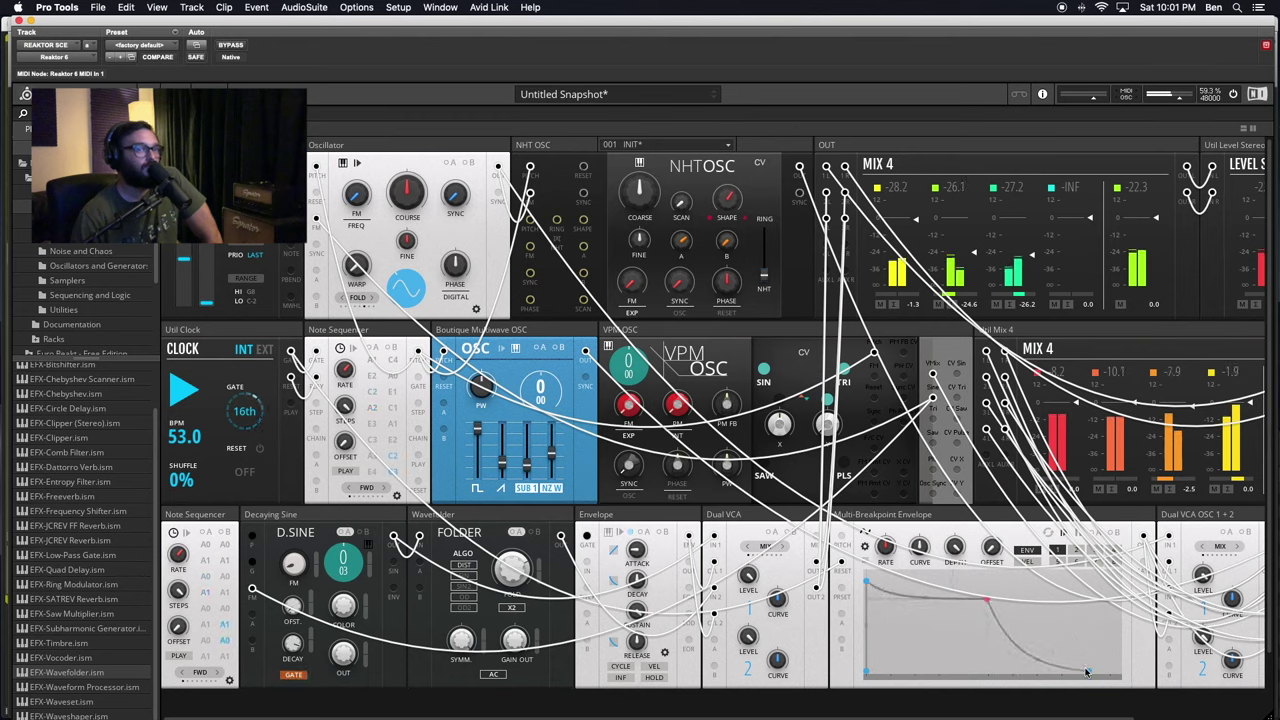
pyautogui.moveTo(1088, 672); pyautogui.dragTo(1164, 687)
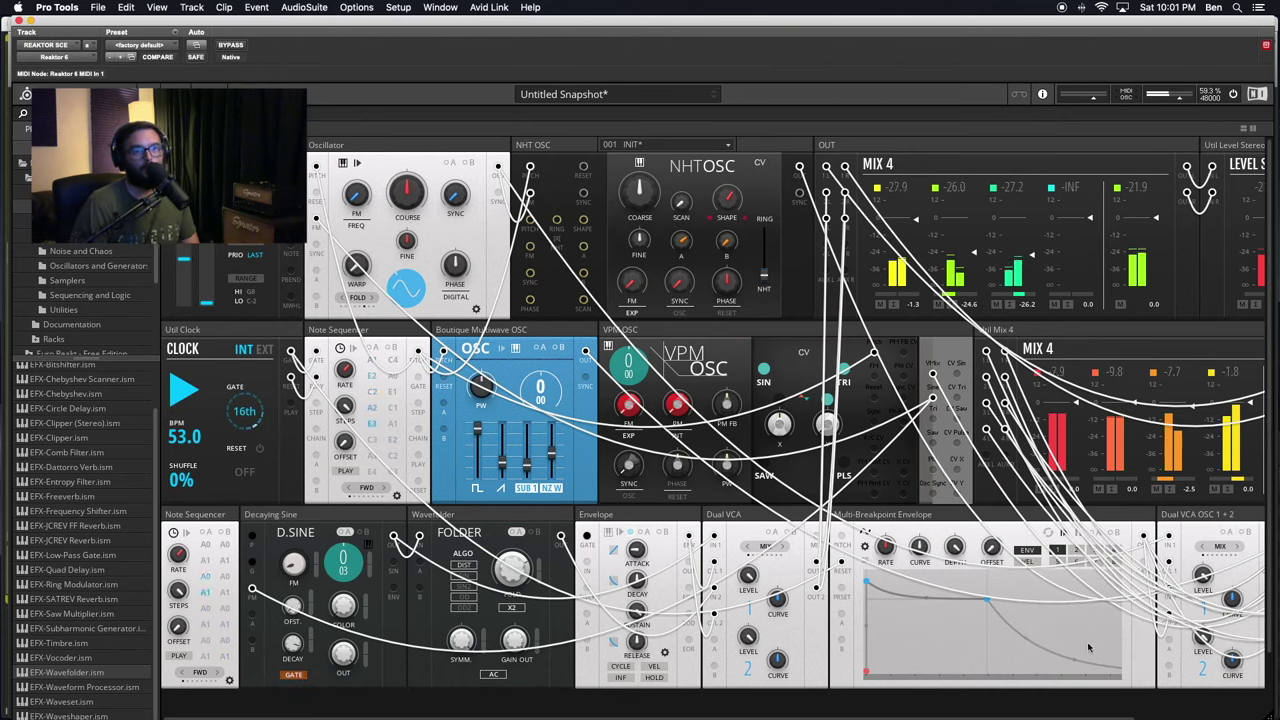
pyautogui.doubleClick(1050, 615)
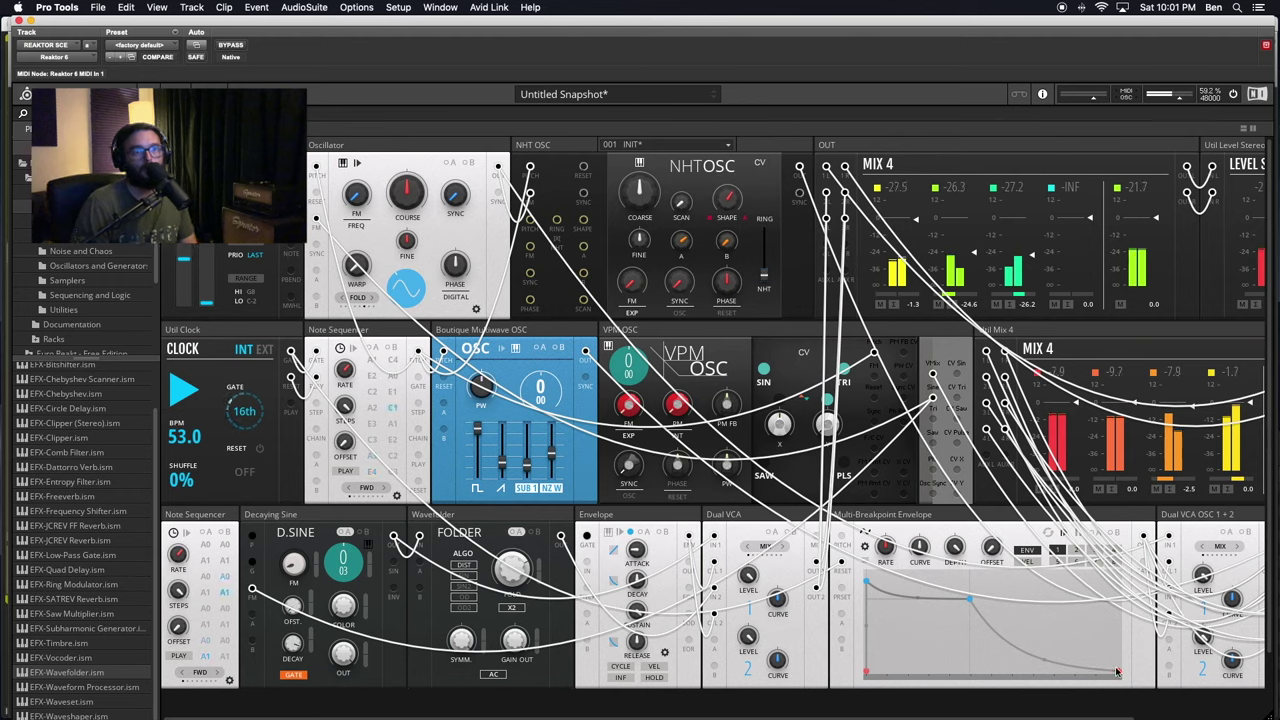
pyautogui.moveTo(1122, 671); pyautogui.dragTo(1178, 671)
pyautogui.doubleClick(1044, 615)
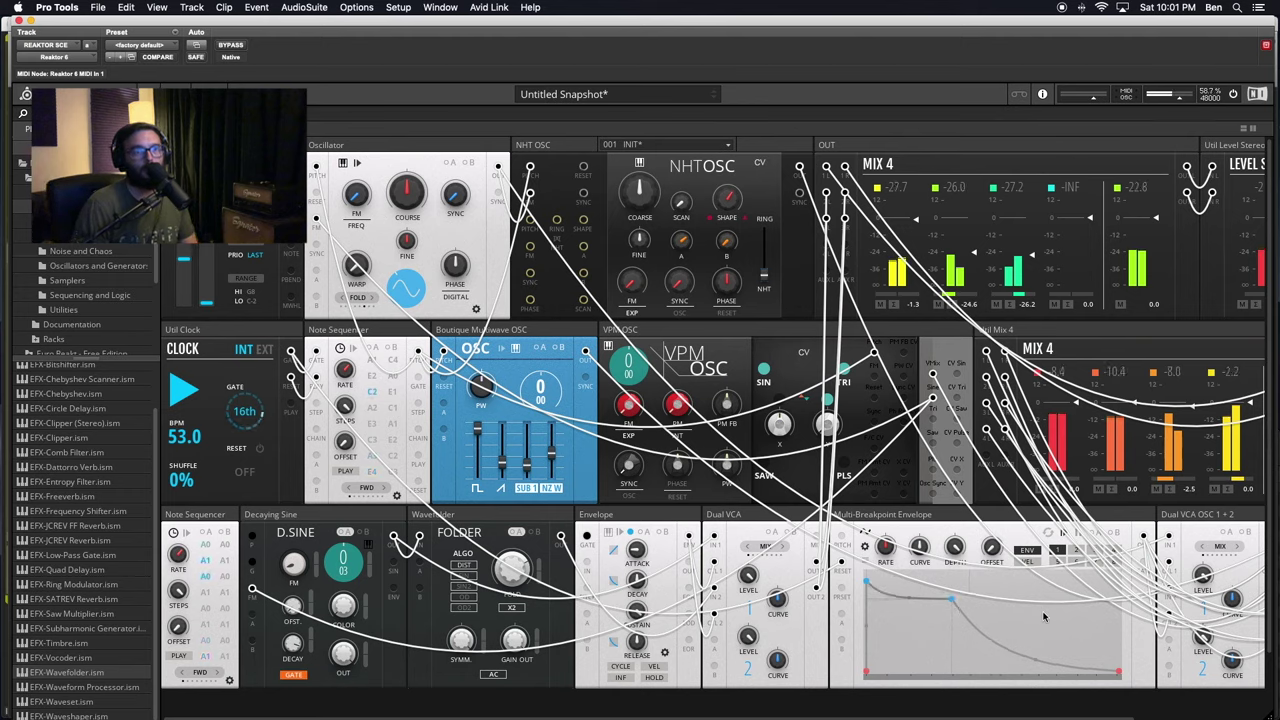
# - Try an earlier middle breakpoint in envelope 1, and settle it slightly higher, a bit over a third of the way along
pyautogui.moveTo(963, 600); pyautogui.dragTo(903, 598)
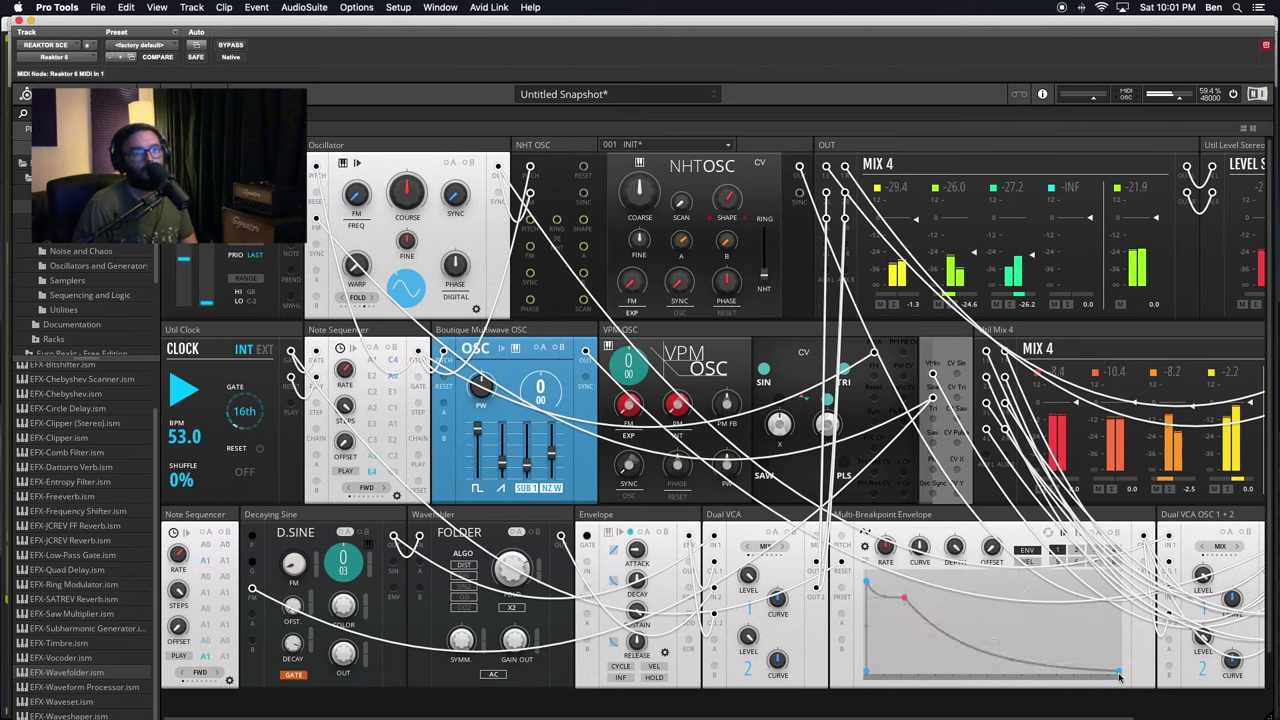
pyautogui.moveTo(1119, 674); pyautogui.dragTo(1278, 716)
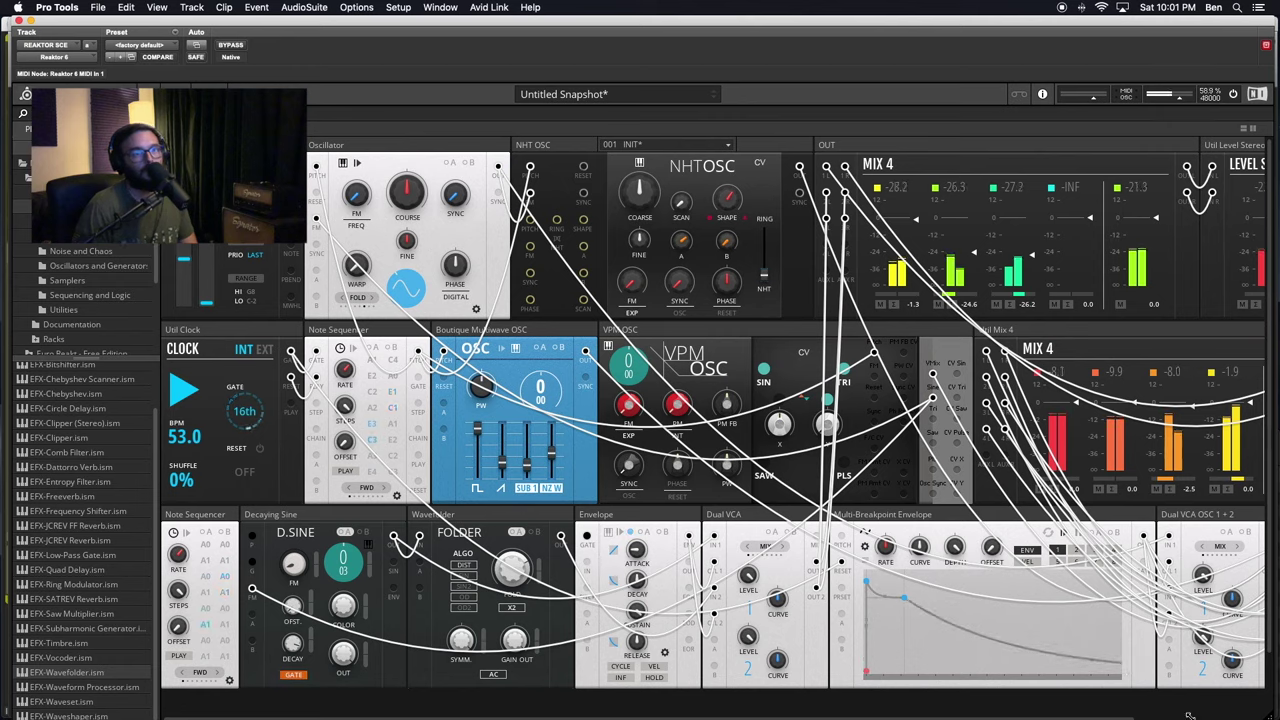
pyautogui.moveTo(867, 596); pyautogui.dragTo(982, 585)
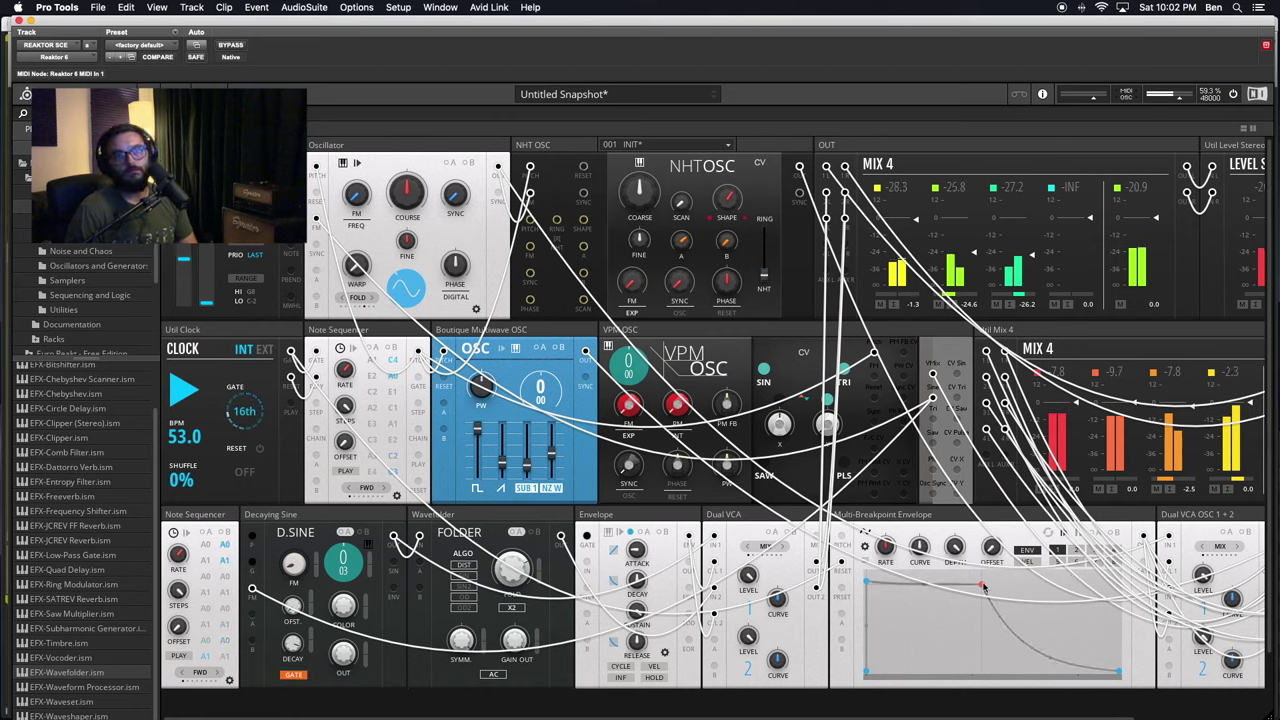
pyautogui.moveTo(985, 588); pyautogui.dragTo(962, 592)
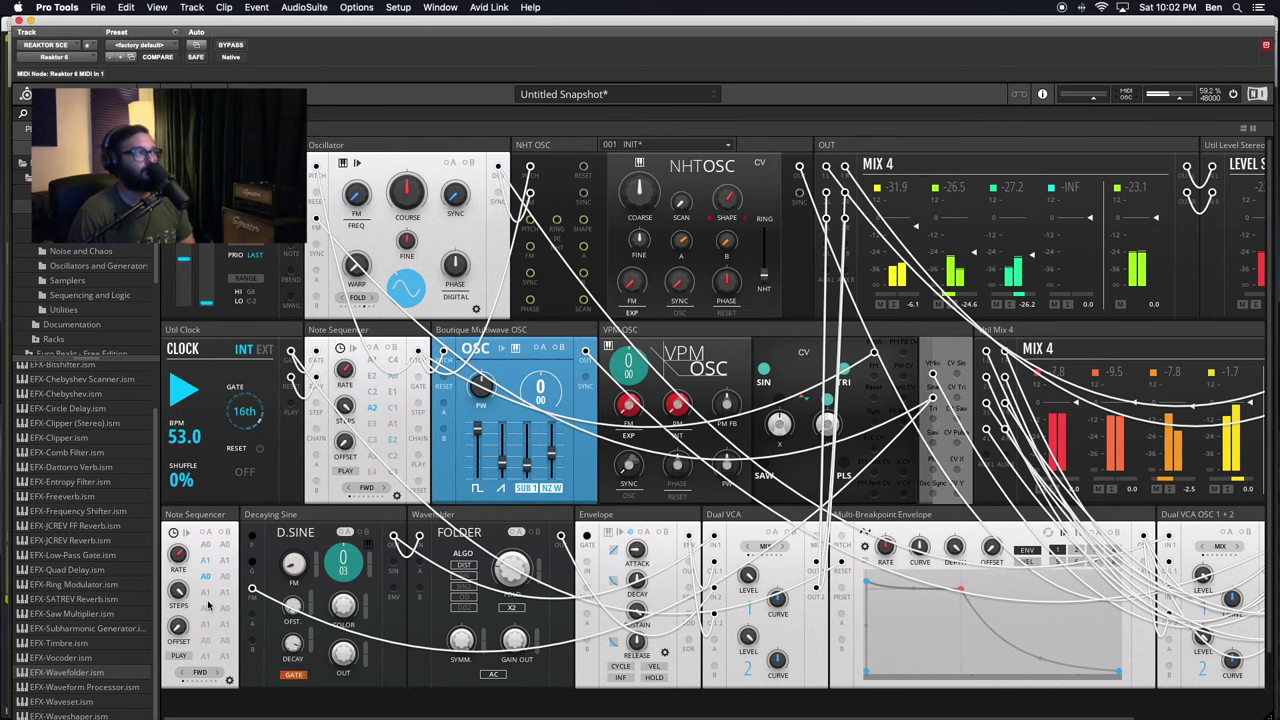
pyautogui.moveTo(147, 20)
pyautogui.mouseDown()
pyautogui.moveTo(292, 99)
pyautogui.moveTo(348, 271)
pyautogui.moveTo(185, 168)
pyautogui.moveTo(127, 24)
pyautogui.moveTo(115, 27)
pyautogui.moveTo(147, 5)
pyautogui.mouseUp()
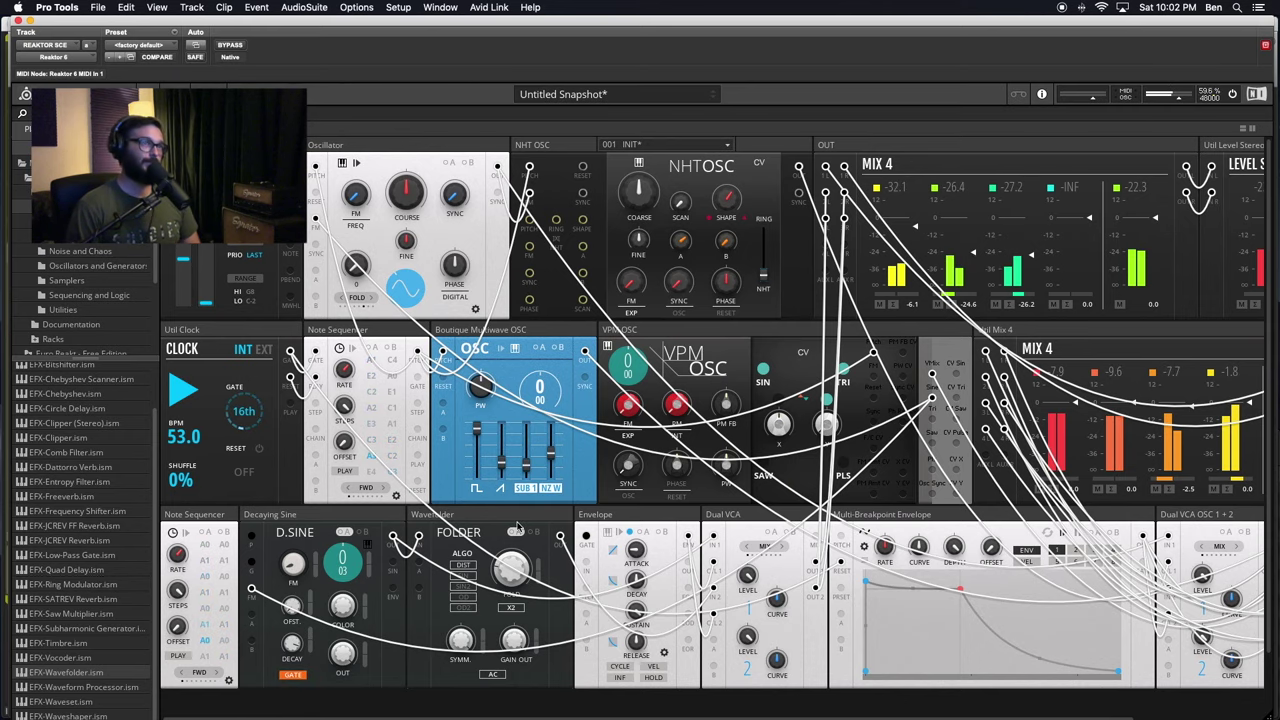
pyautogui.hscroll(3, 517, 527)
pyautogui.hscroll(-3, 517, 527)
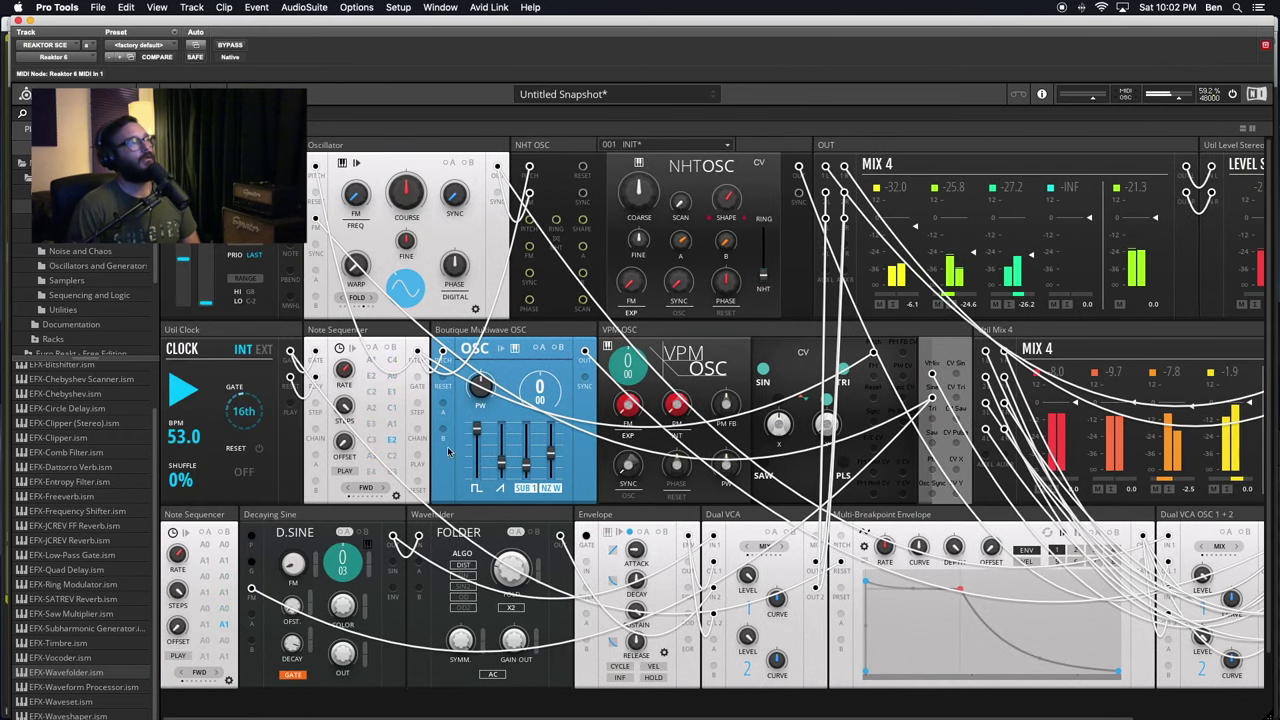
# - Collapse the open block folders in the library and list the Toy Box packs
pyautogui.moveTo(256, 430)
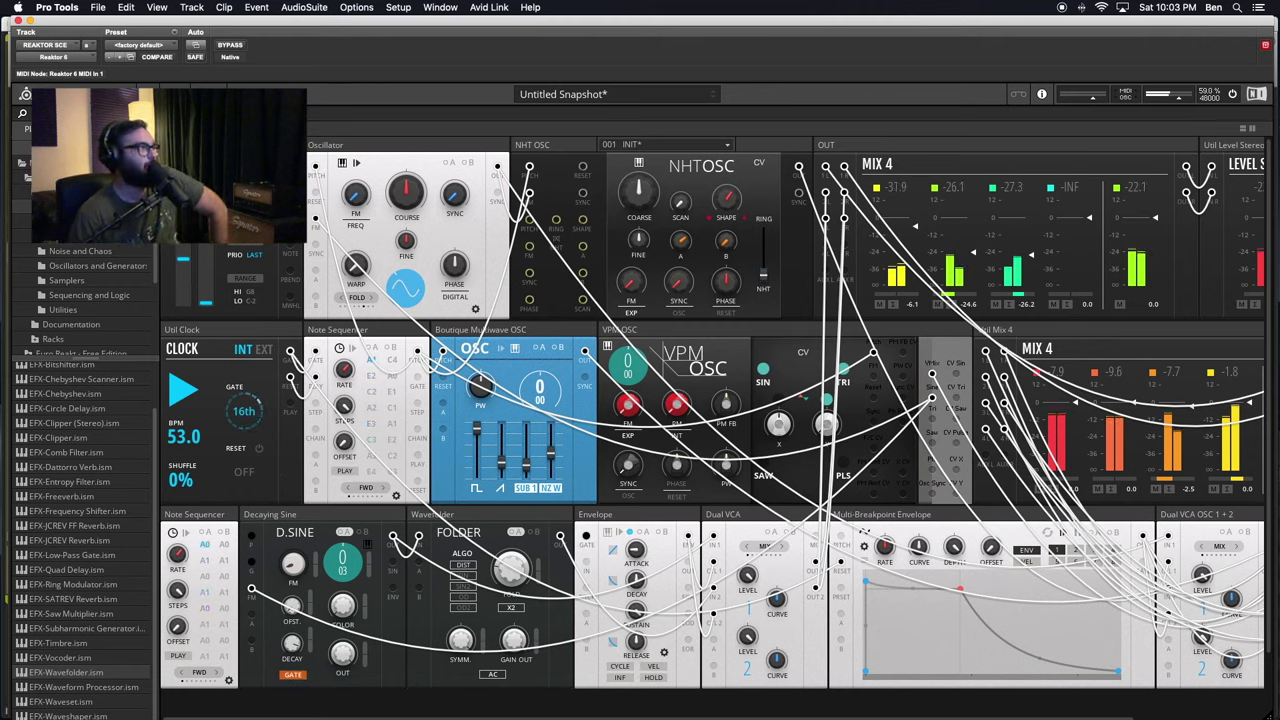
pyautogui.click(27, 178)
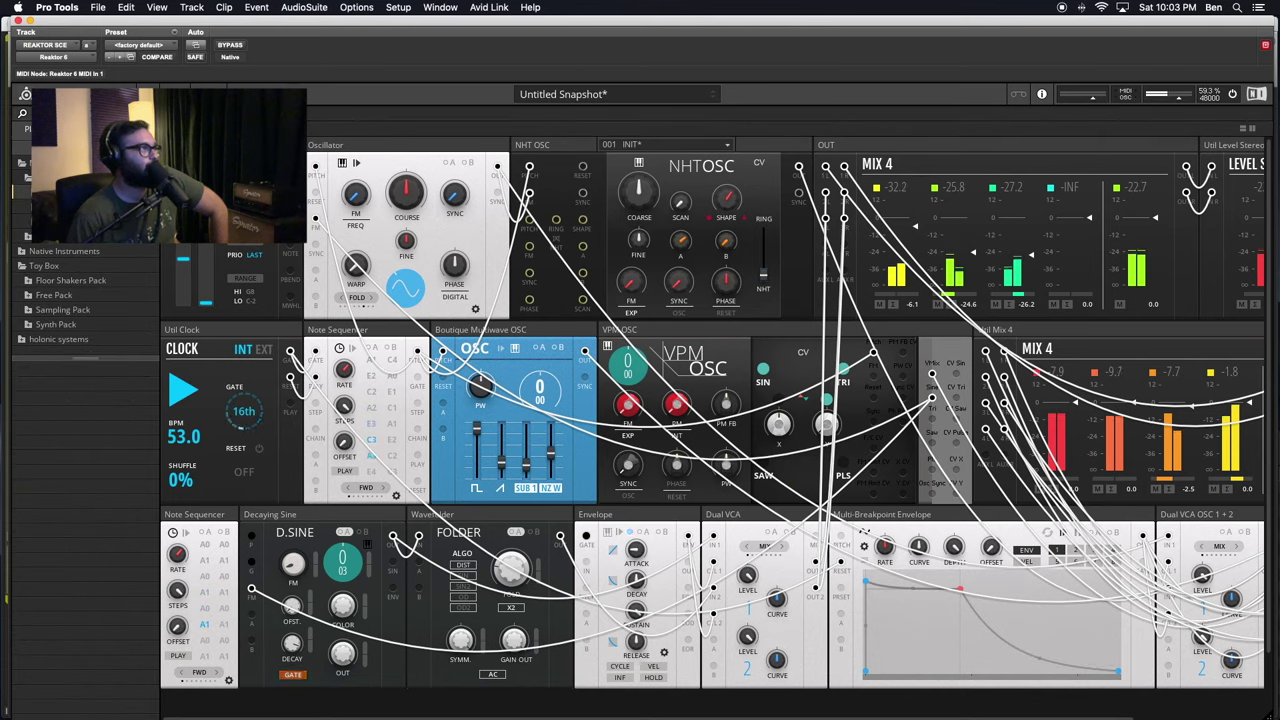
pyautogui.click(27, 178)
pyautogui.click(22, 163)
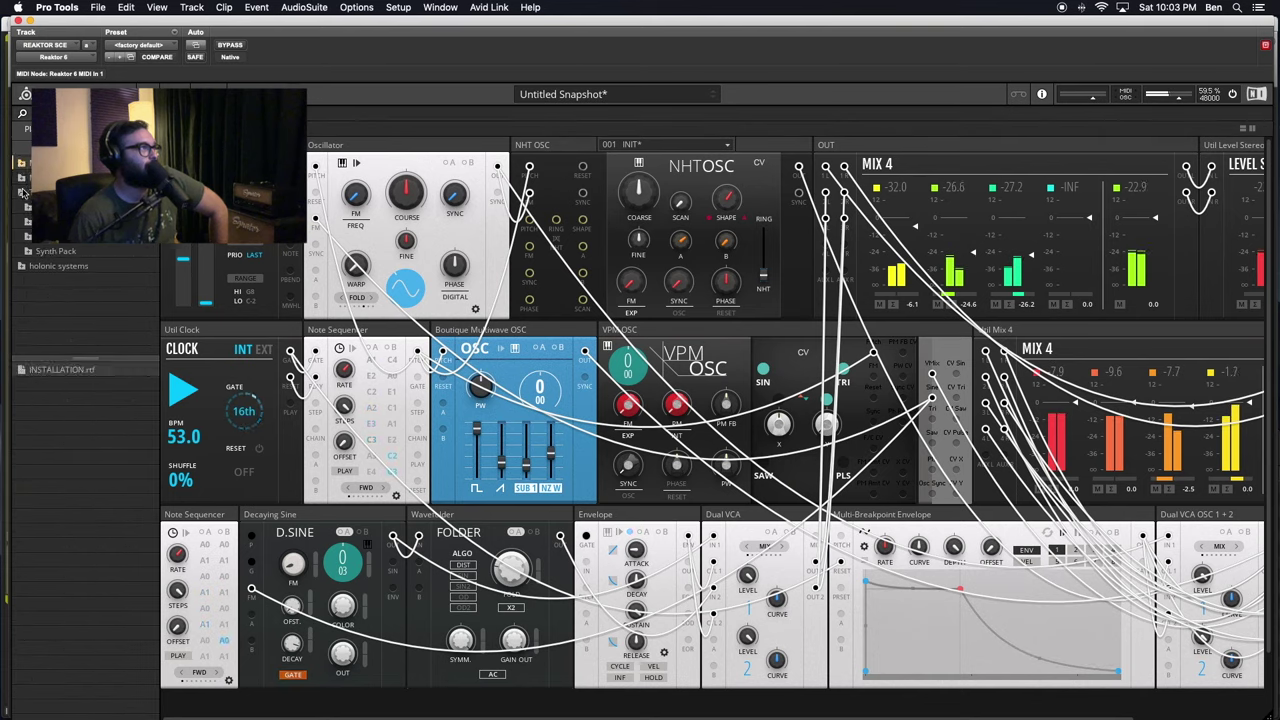
pyautogui.click(22, 193)
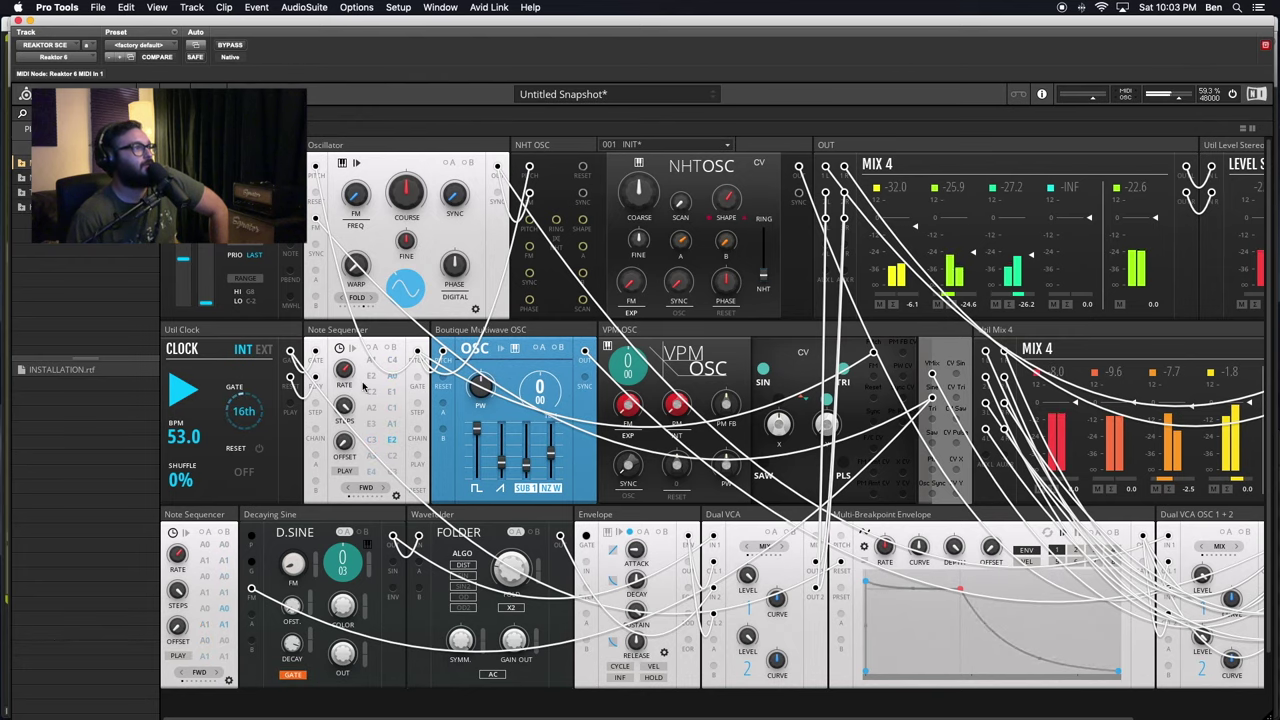
pyautogui.scroll(-1, 365, 388)
pyautogui.scroll(1, 366, 388)
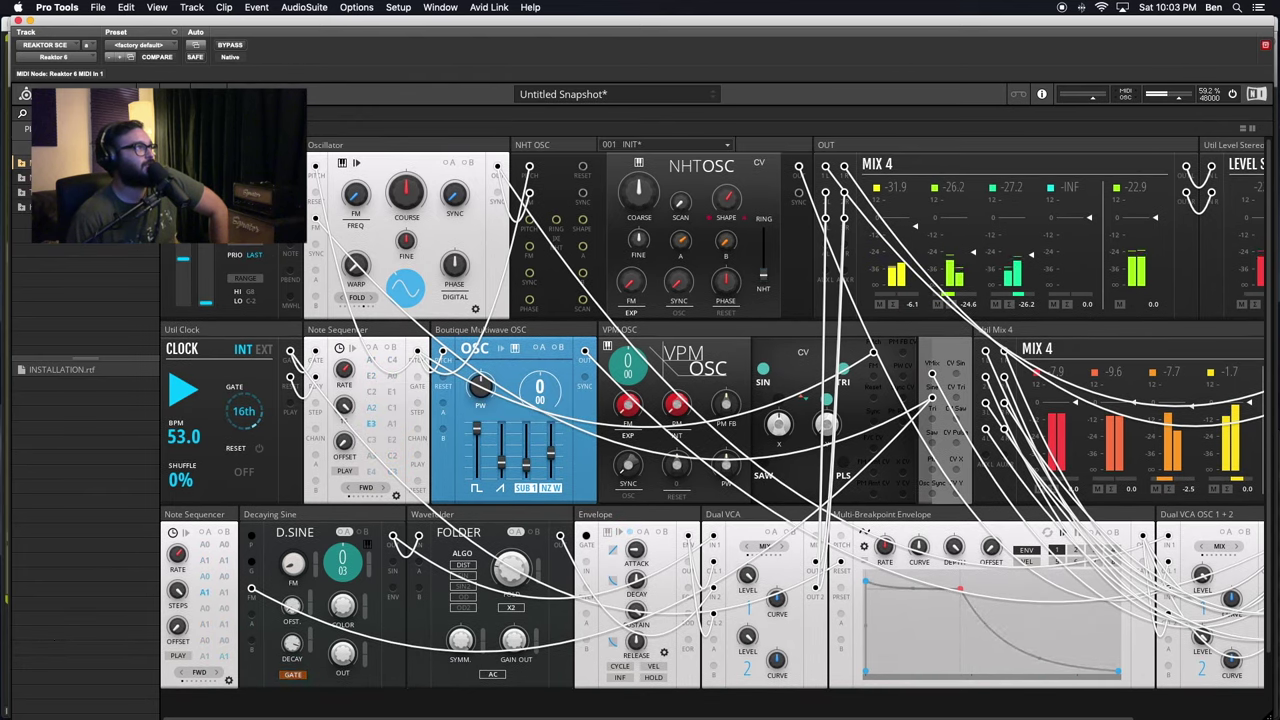
pyautogui.click(22, 193)
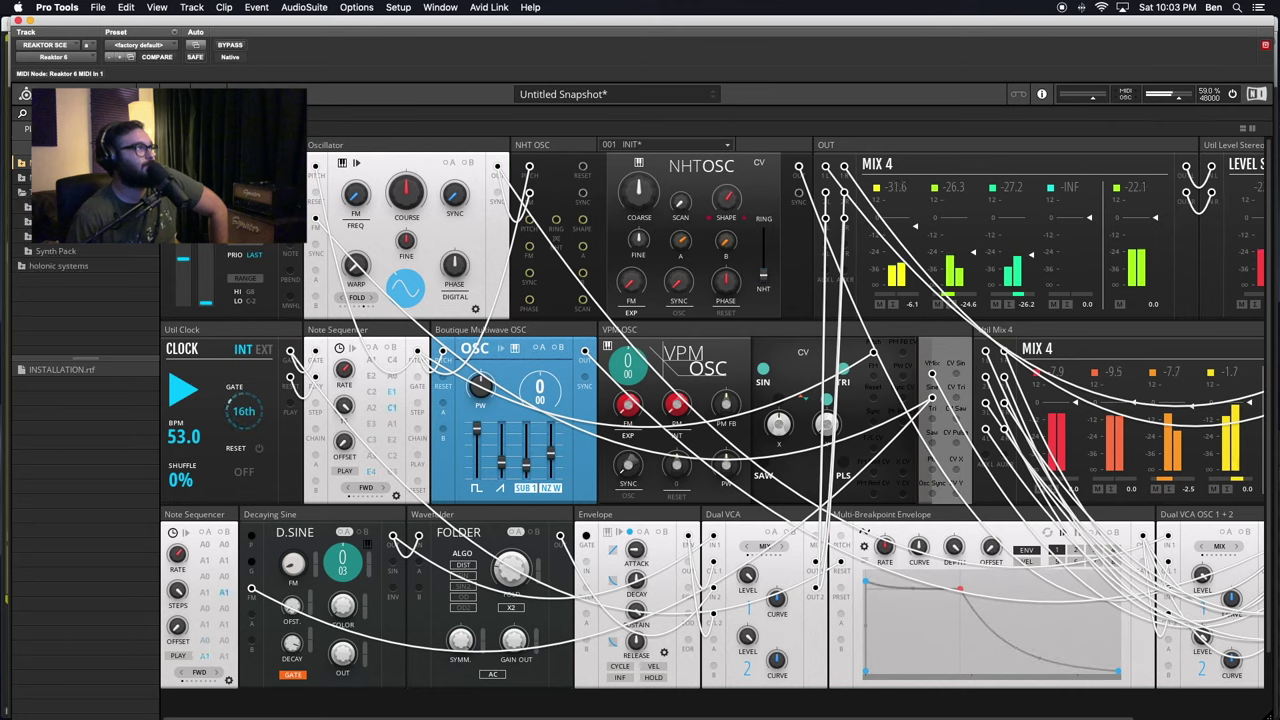
# - Look through Toy Box's Floor Shakers Pack and the Sampling Pack's Sequencers and Utility blocks
pyautogui.click(28, 207)
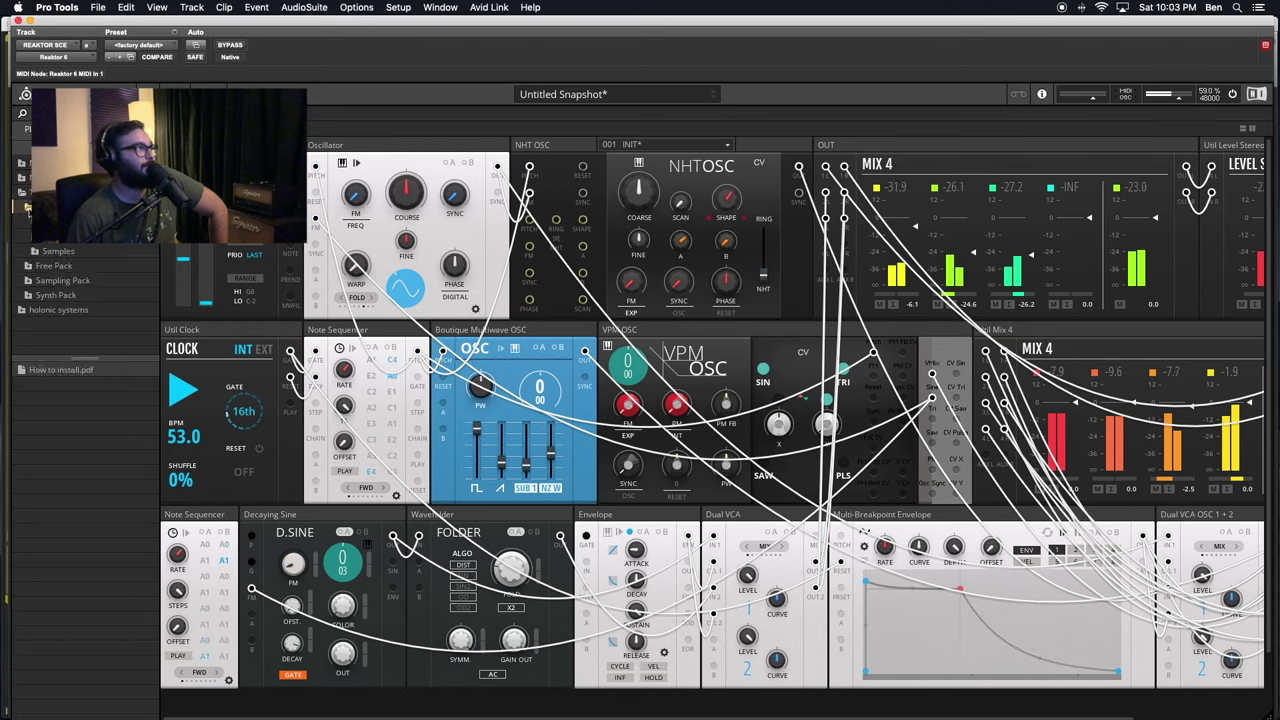
pyautogui.click(26, 238)
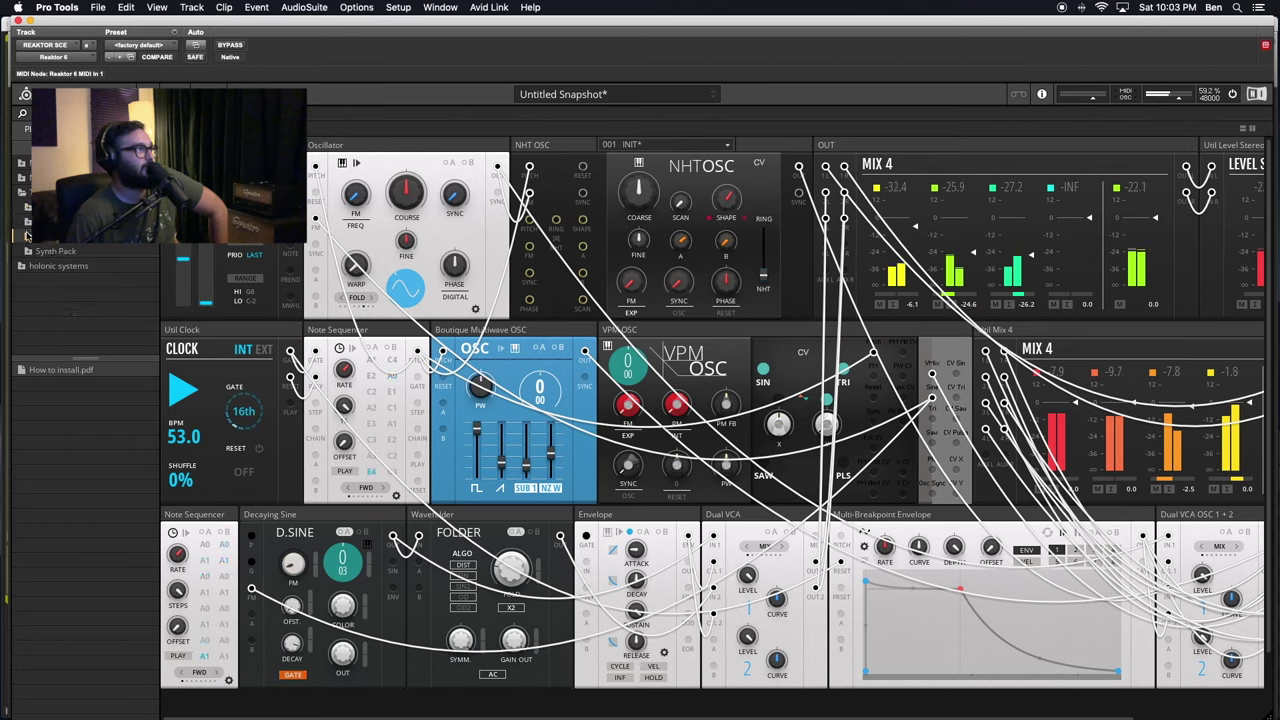
pyautogui.doubleClick(28, 236)
pyautogui.doubleClick(38, 253)
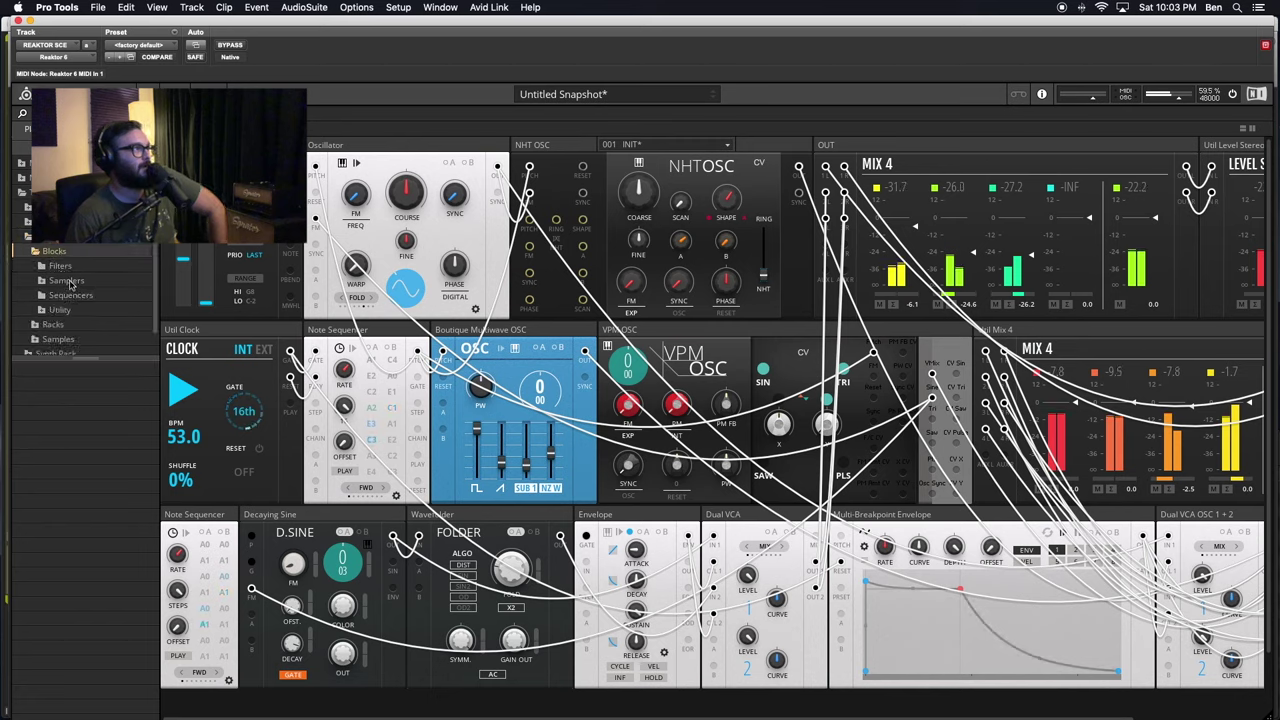
pyautogui.click(58, 297)
pyautogui.click(58, 310)
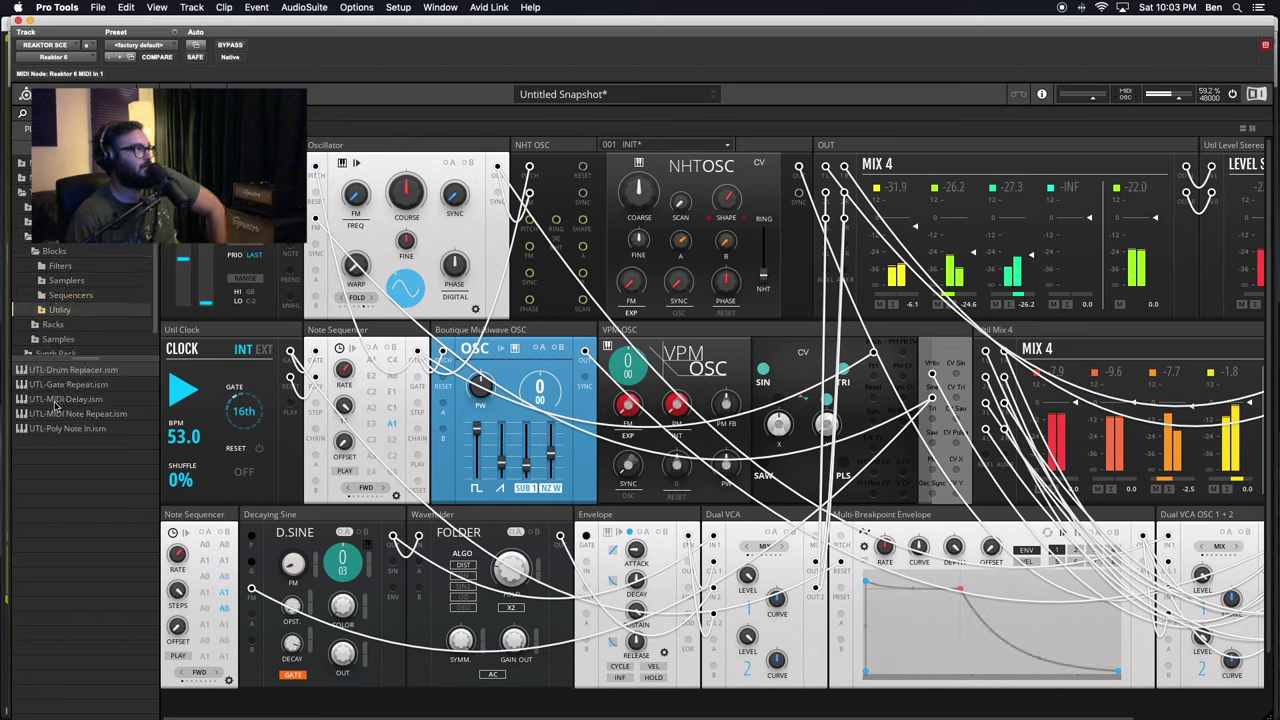
# - Add the UTL-Buttons block from the Free Pack's Utility folder ahead of the third-row Note Sequencer
pyautogui.click(35, 251)
pyautogui.click(28, 237)
pyautogui.click(28, 222)
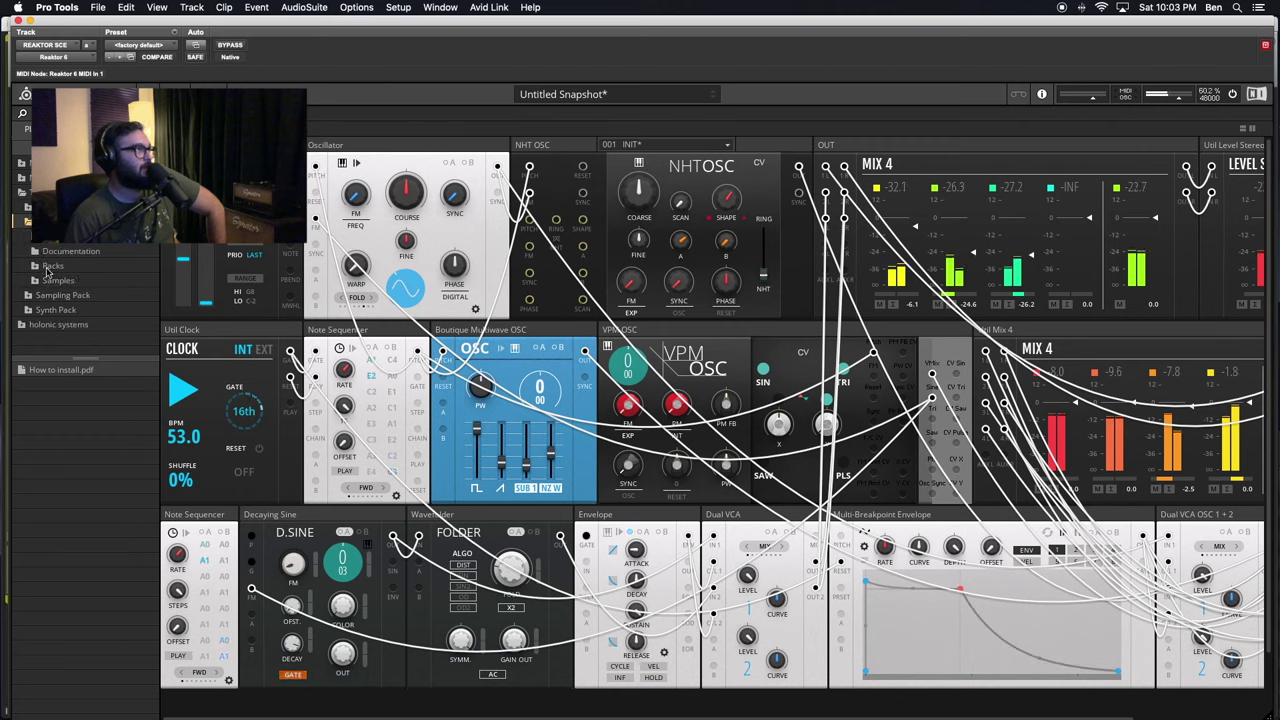
pyautogui.click(42, 237)
pyautogui.click(35, 240)
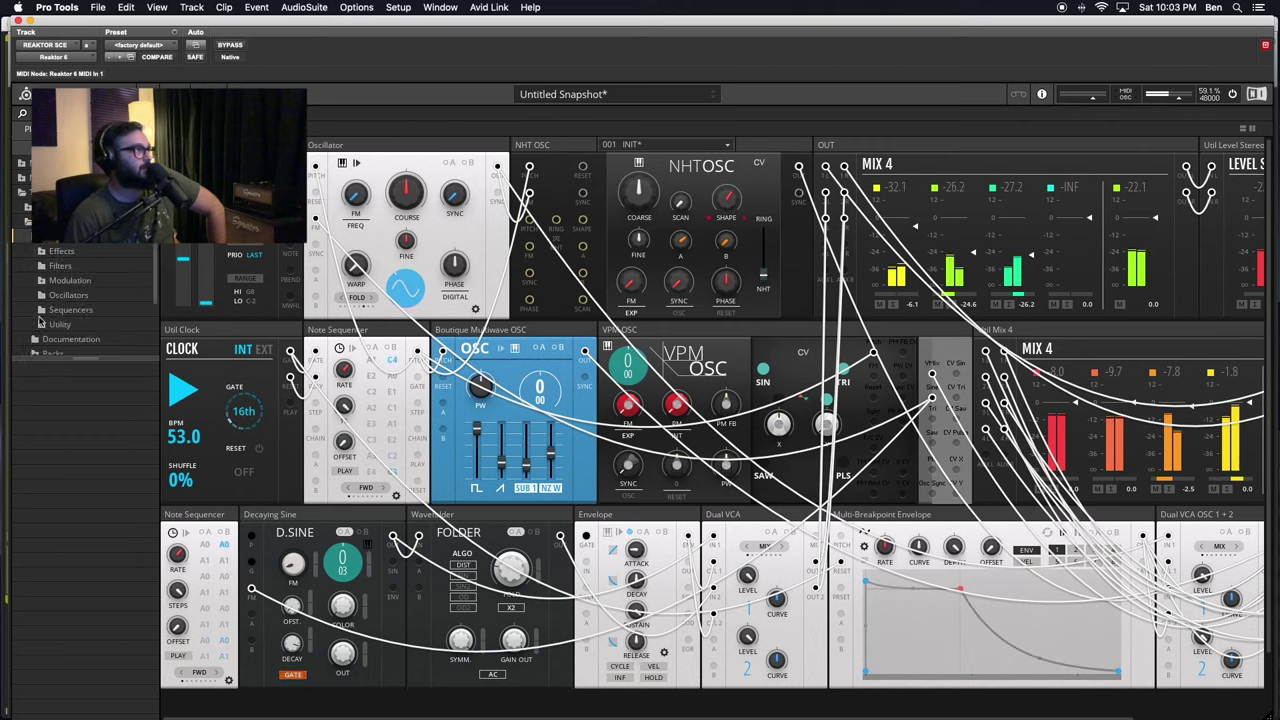
pyautogui.click(45, 324)
pyautogui.scroll(-3, 50, 452)
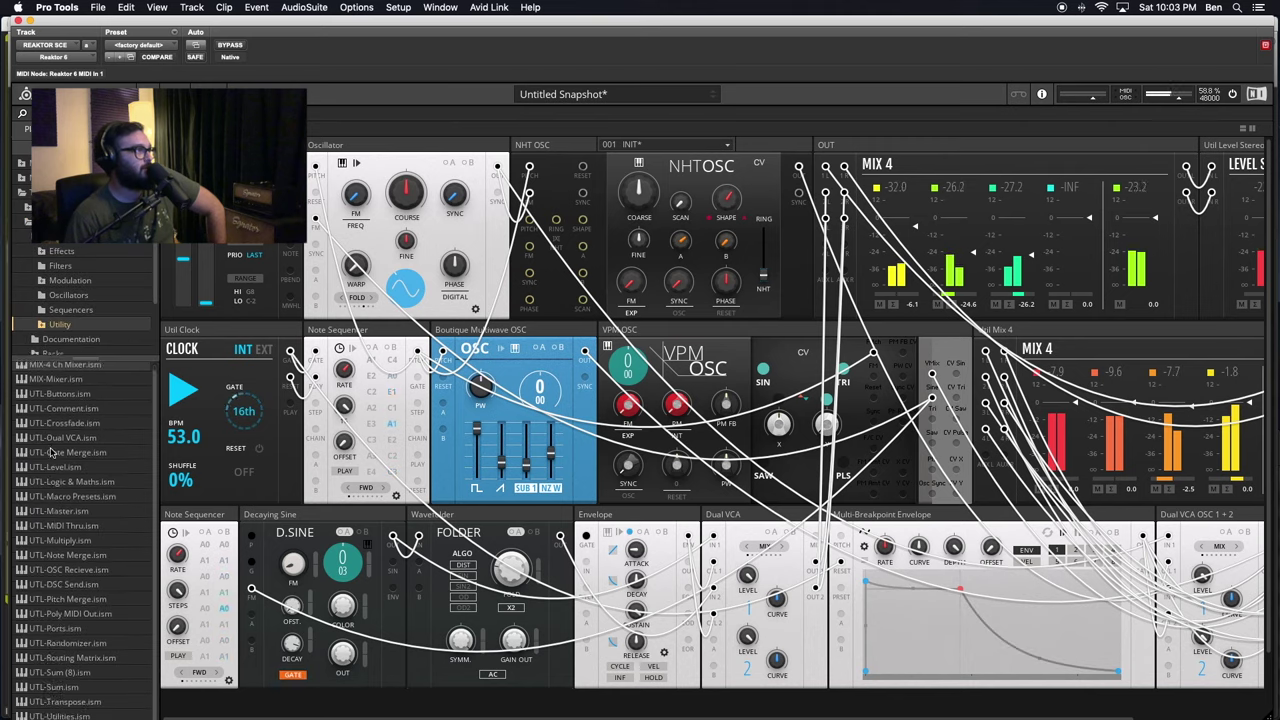
pyautogui.scroll(1, 60, 395)
pyautogui.click(74, 401)
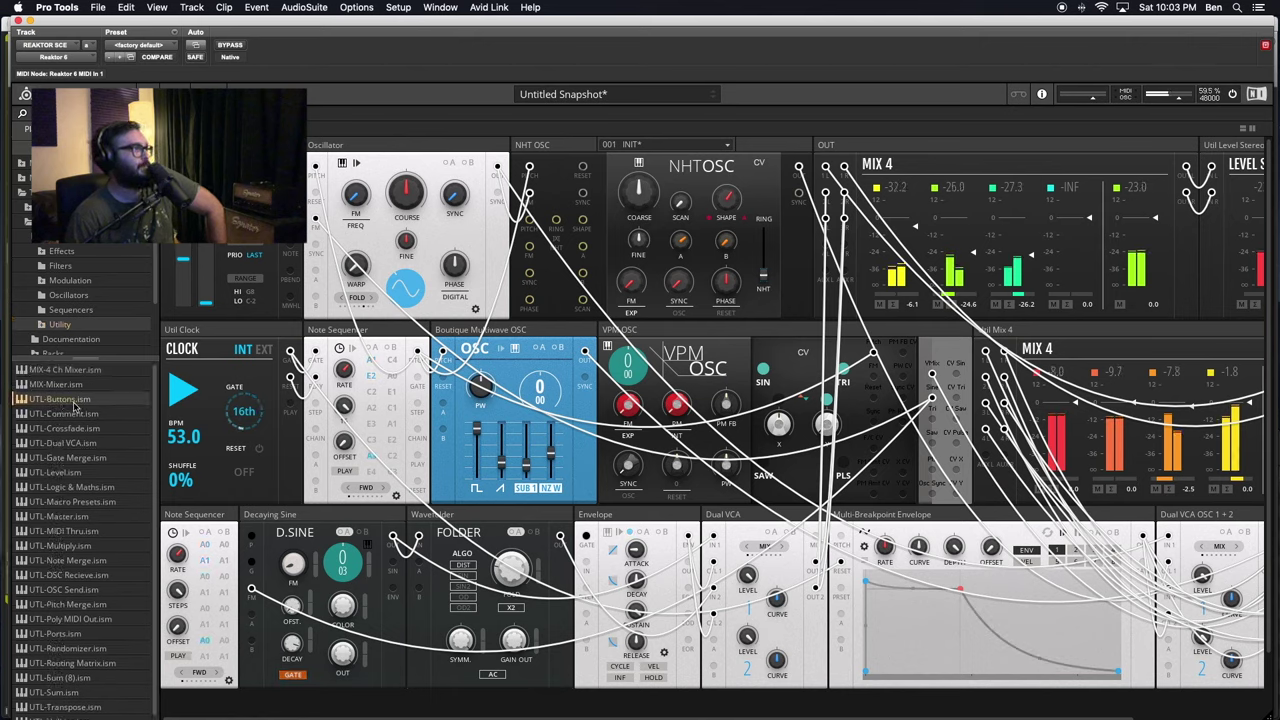
pyautogui.moveTo(74, 406); pyautogui.dragTo(162, 518)
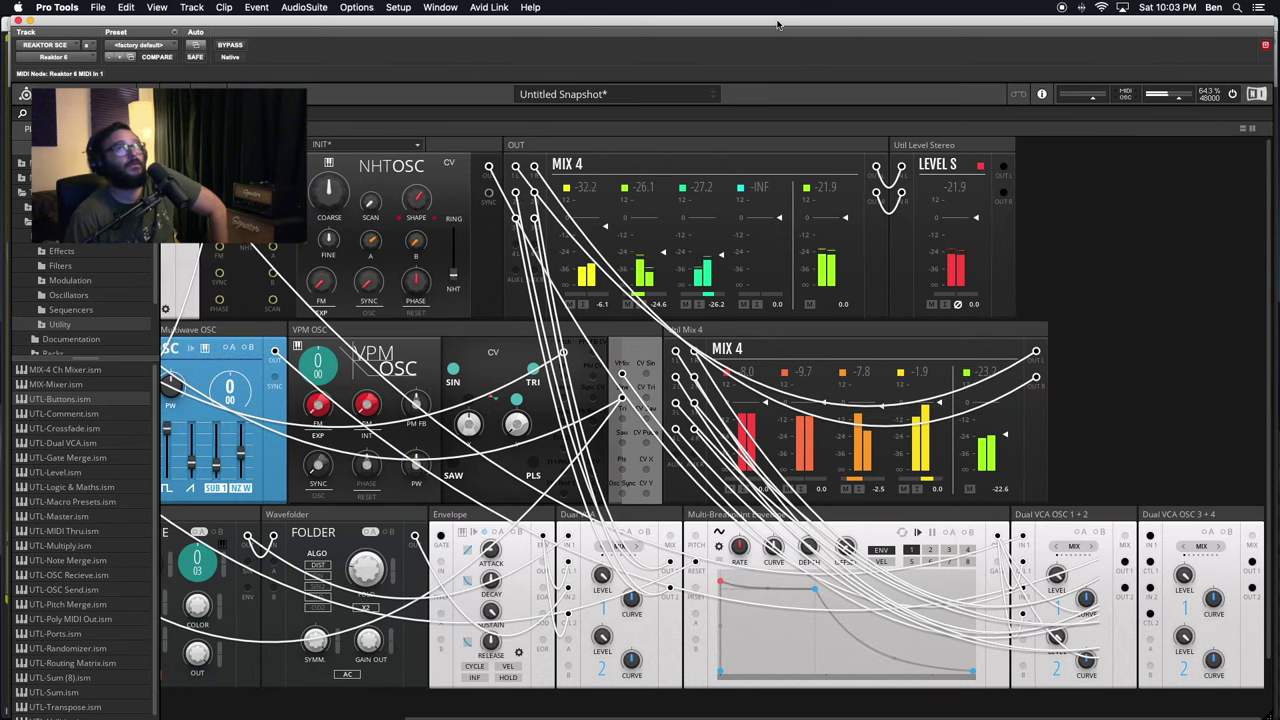
# - Try the new Buttons block in Switch mode by turning on buttons 1, 2 and 7
pyautogui.moveTo(783, 22)
pyautogui.mouseDown()
pyautogui.moveTo(900, 300)
pyautogui.moveTo(900, 495)
pyautogui.moveTo(850, 30)
pyautogui.moveTo(781, 5)
pyautogui.mouseUp()
pyautogui.hscroll(-5, 400, 460)
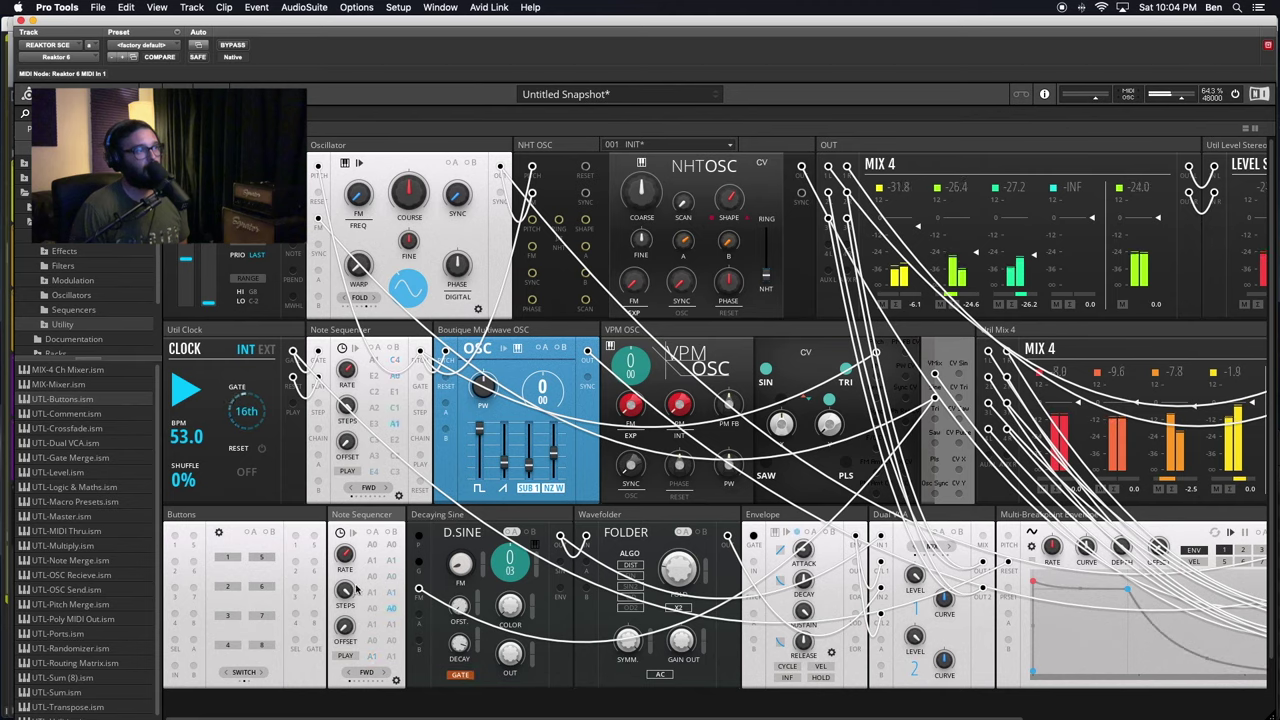
pyautogui.click(290, 520)
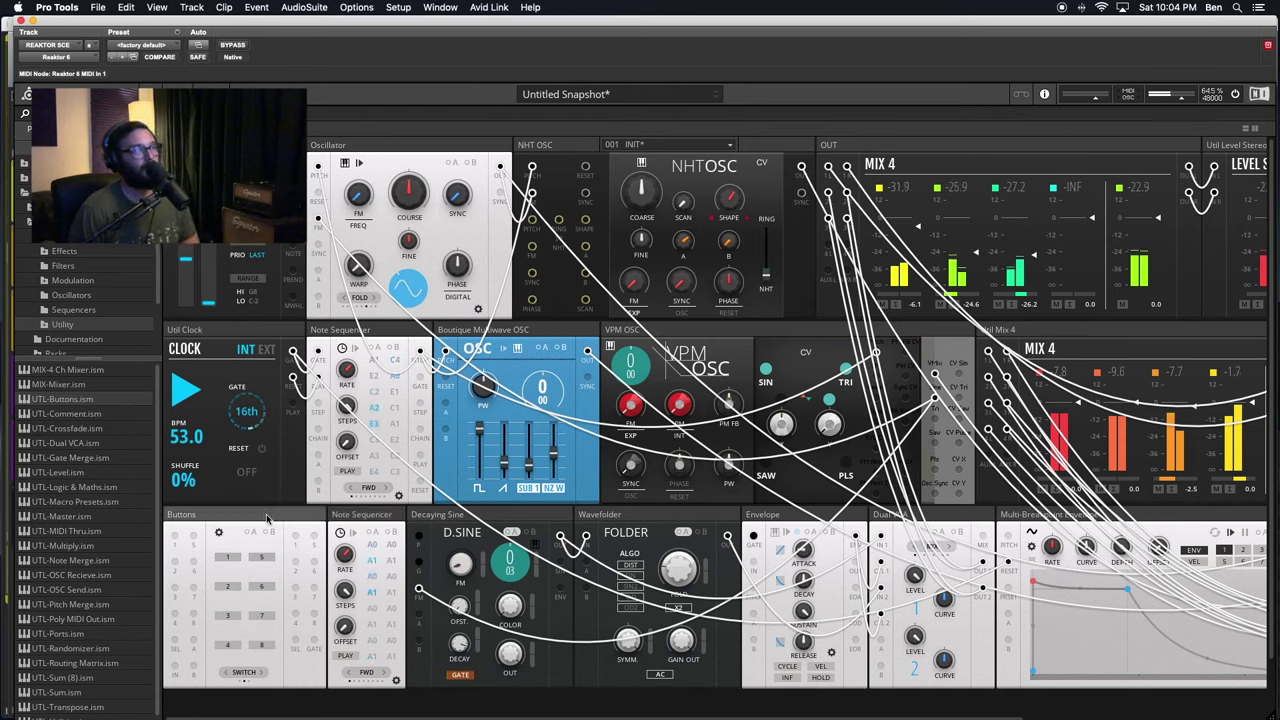
pyautogui.moveTo(283, 520)
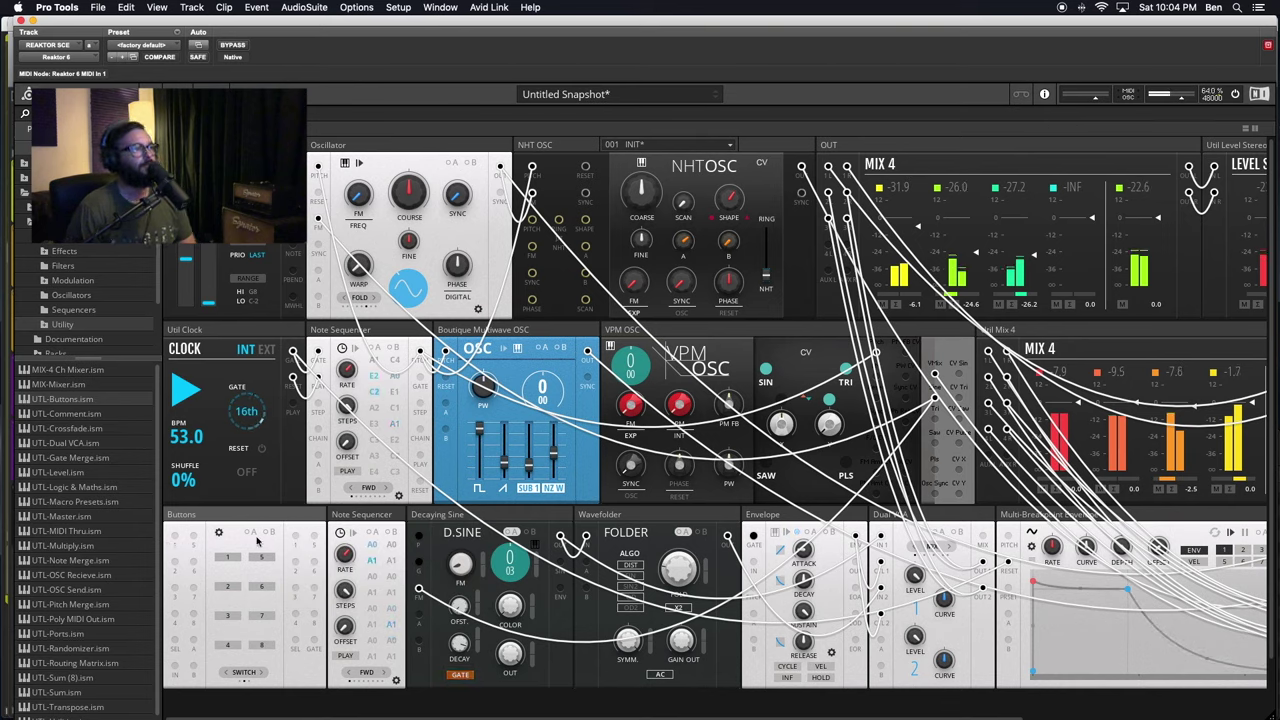
pyautogui.click(228, 557)
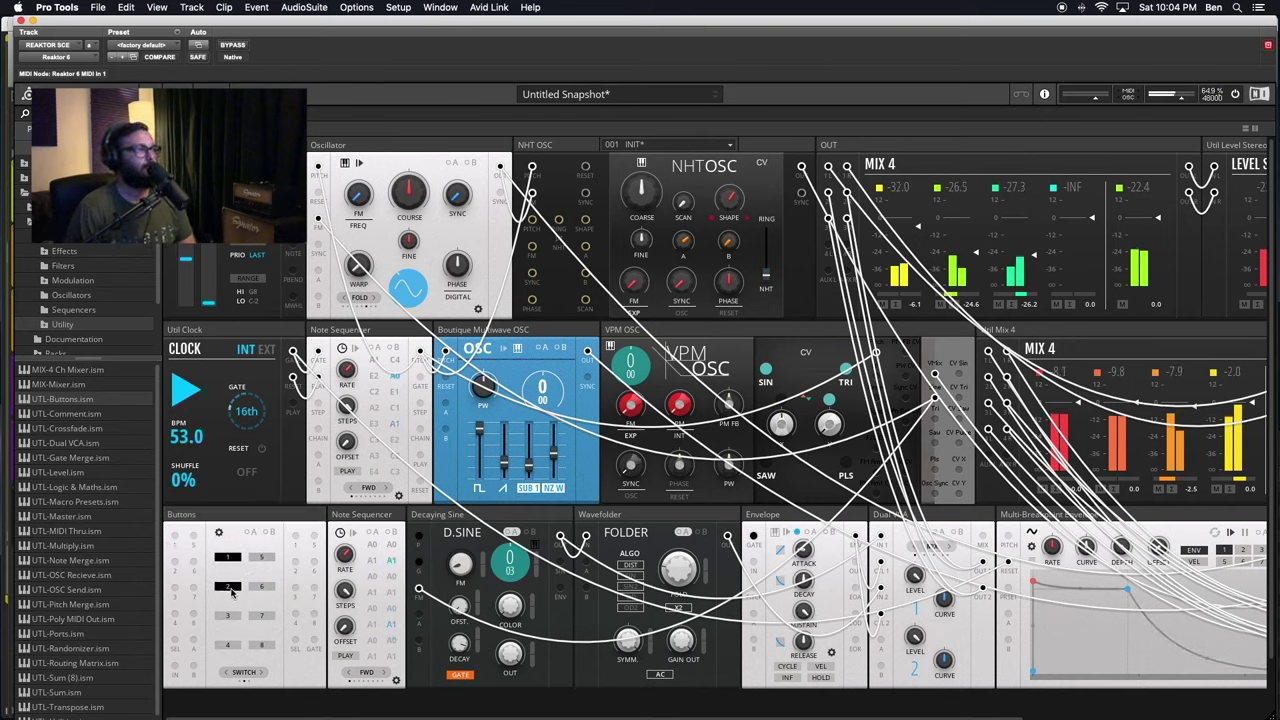
pyautogui.click(262, 615)
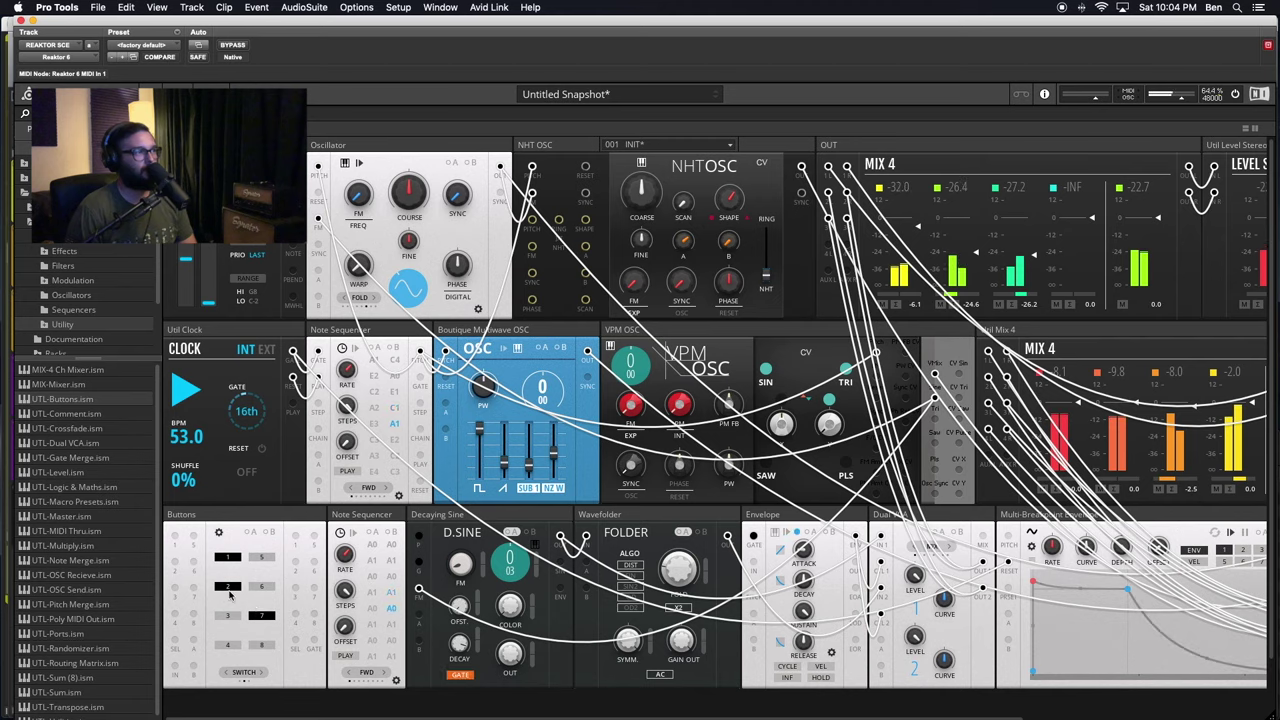
# - Try buttons 1 and 2 in Select mode, and switch the Buttons block to Trigger mode and back to Select
pyautogui.click(262, 672)
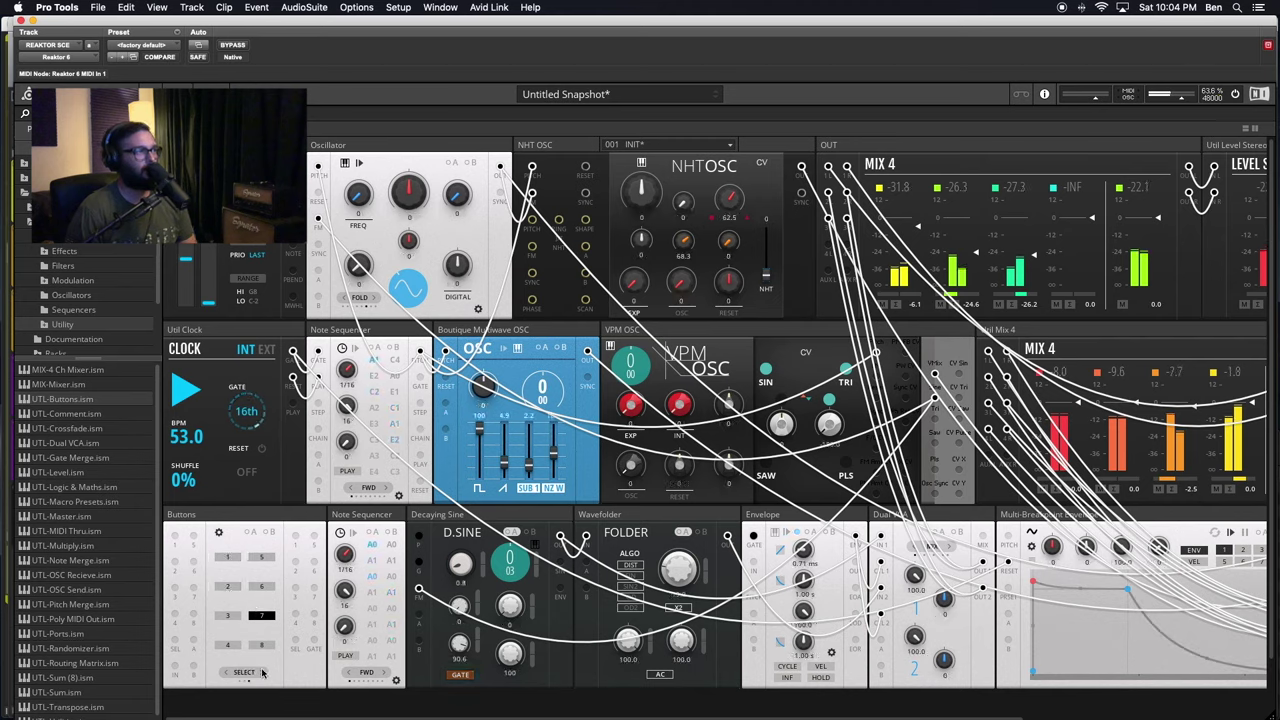
pyautogui.click(231, 558)
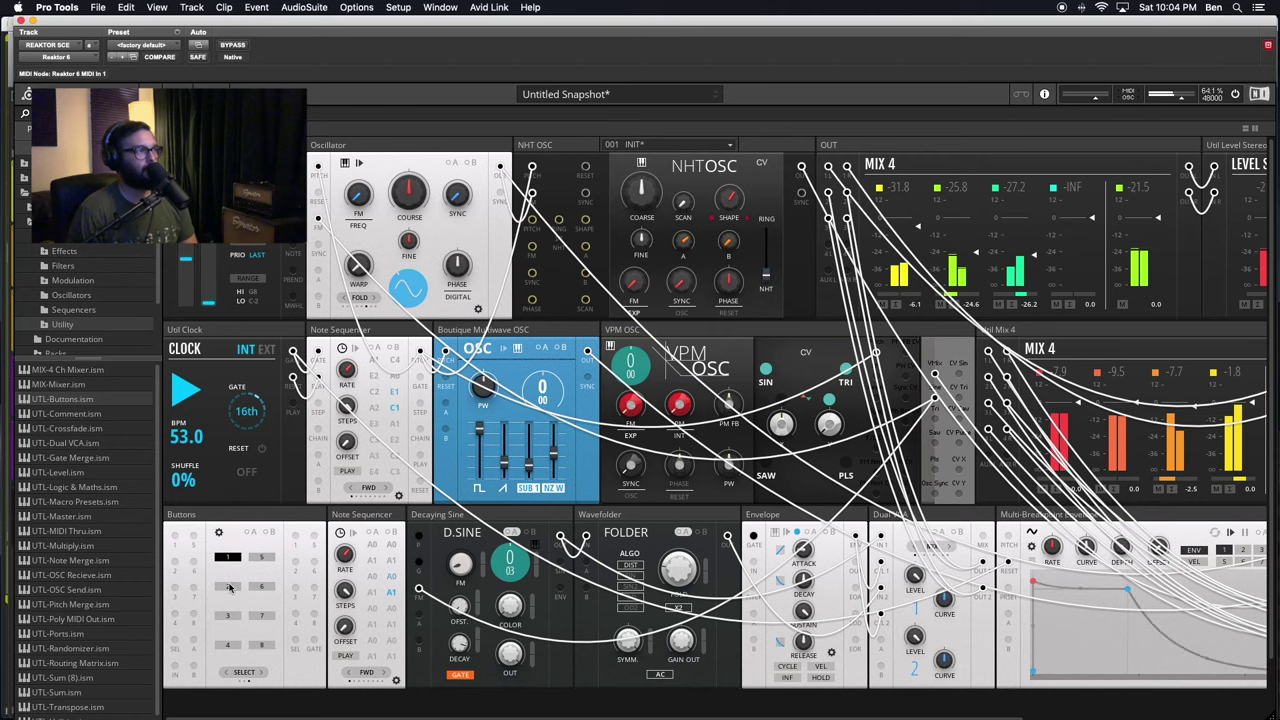
pyautogui.click(229, 587)
pyautogui.click(229, 672)
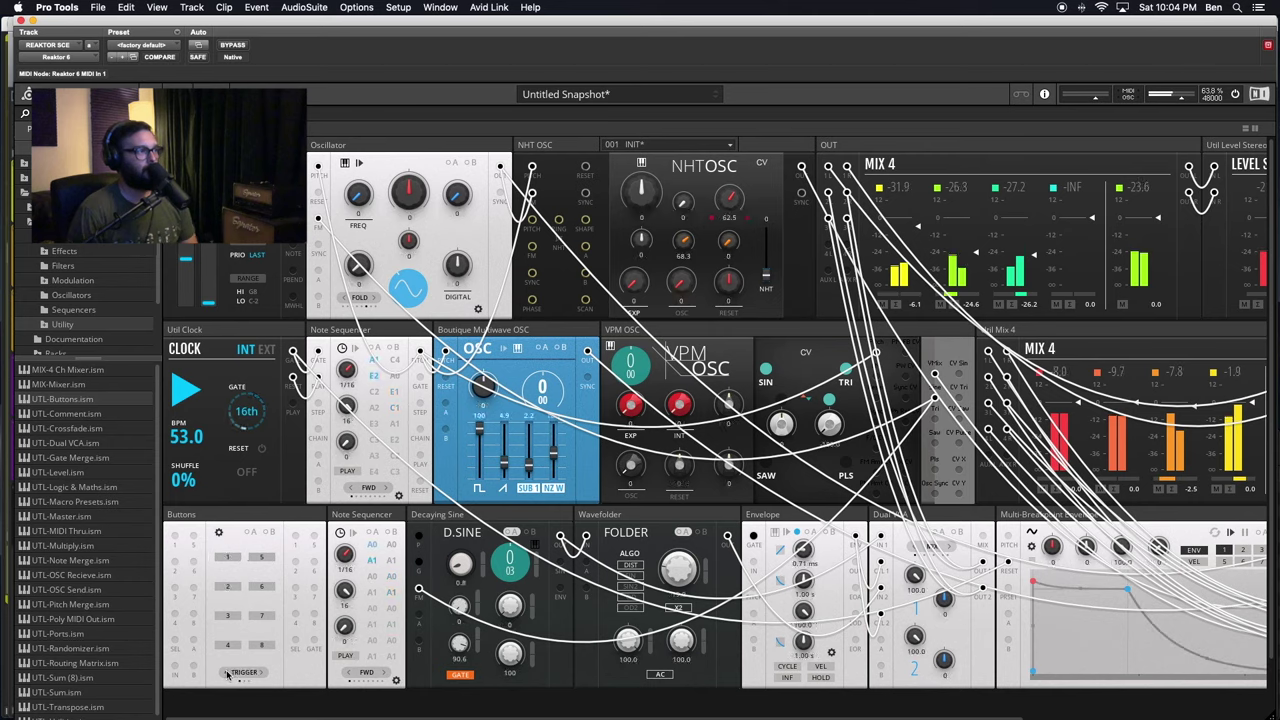
pyautogui.click(263, 672)
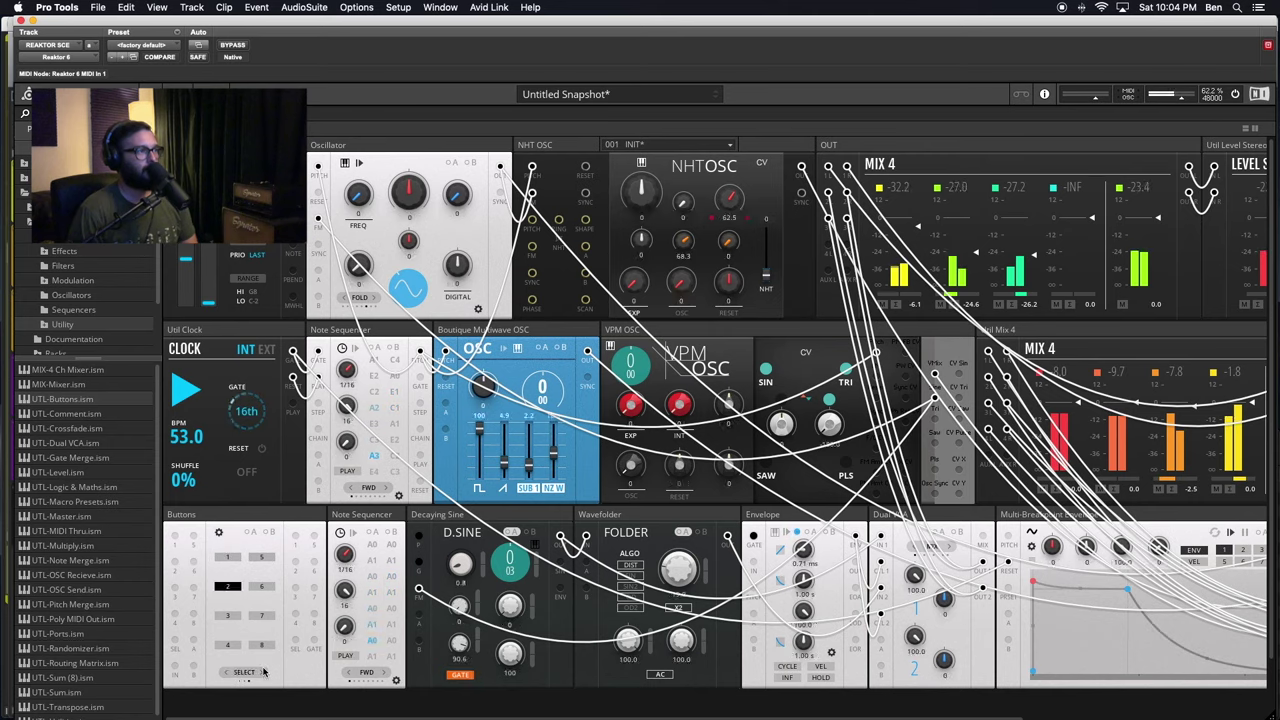
# - Try all eight buttons of the Buttons block in Select mode, ending on button 1
pyautogui.click(229, 557)
pyautogui.click(262, 557)
pyautogui.click(262, 587)
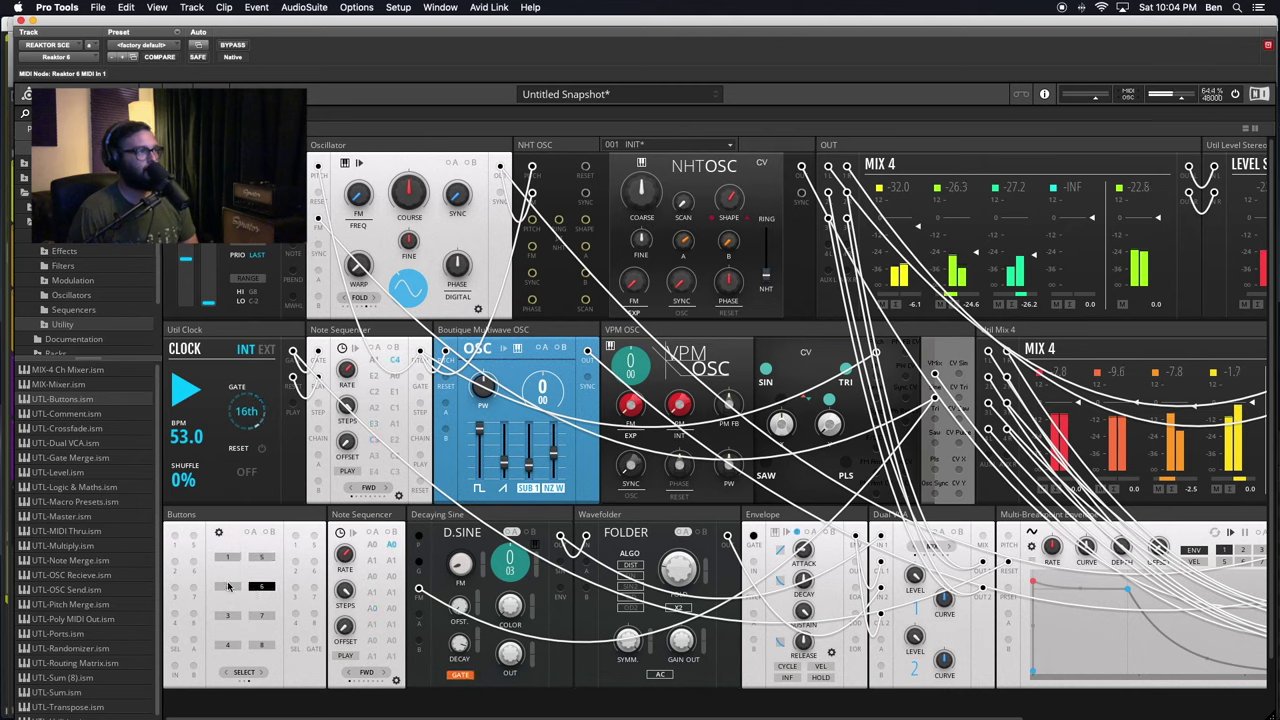
pyautogui.click(229, 587)
pyautogui.click(229, 643)
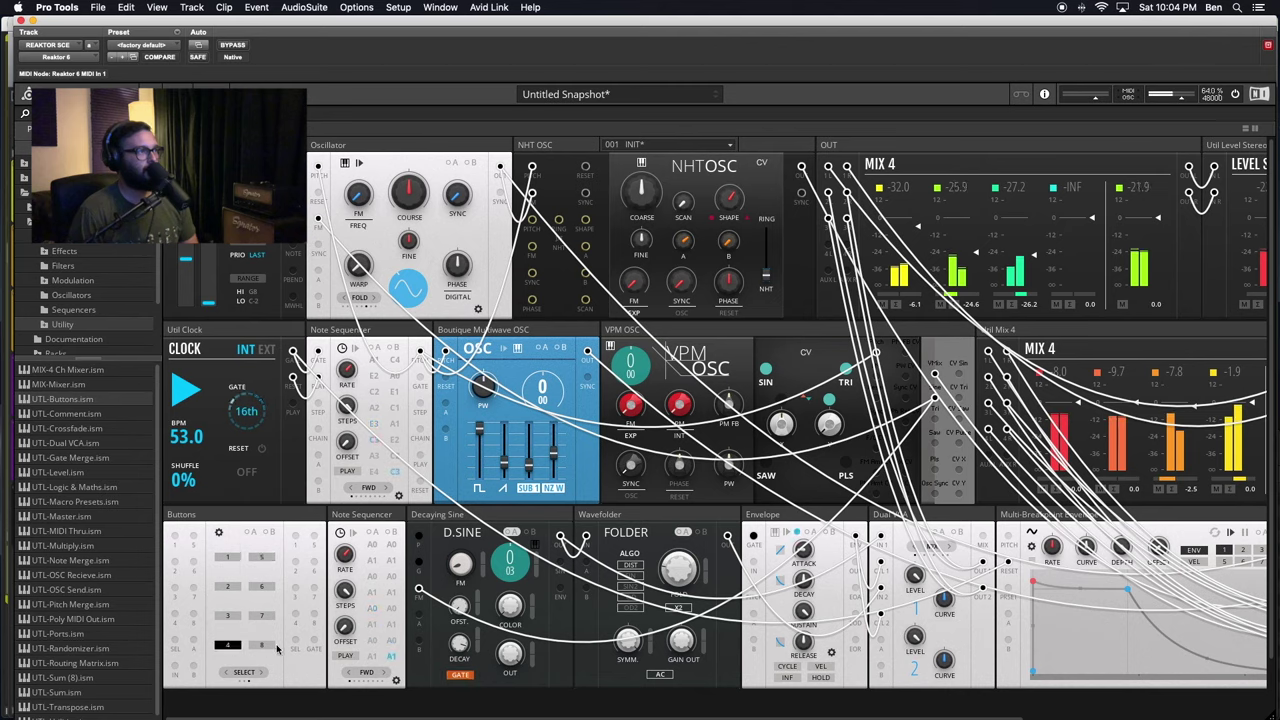
pyautogui.click(230, 616)
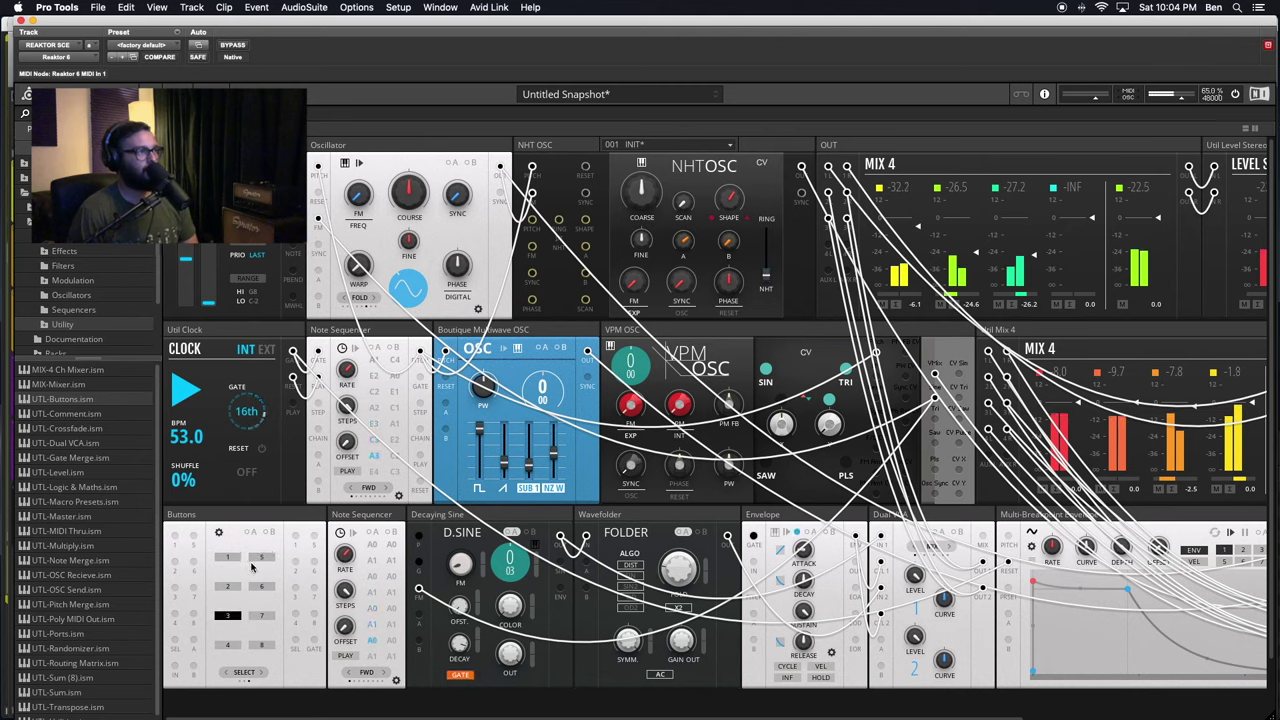
pyautogui.click(266, 557)
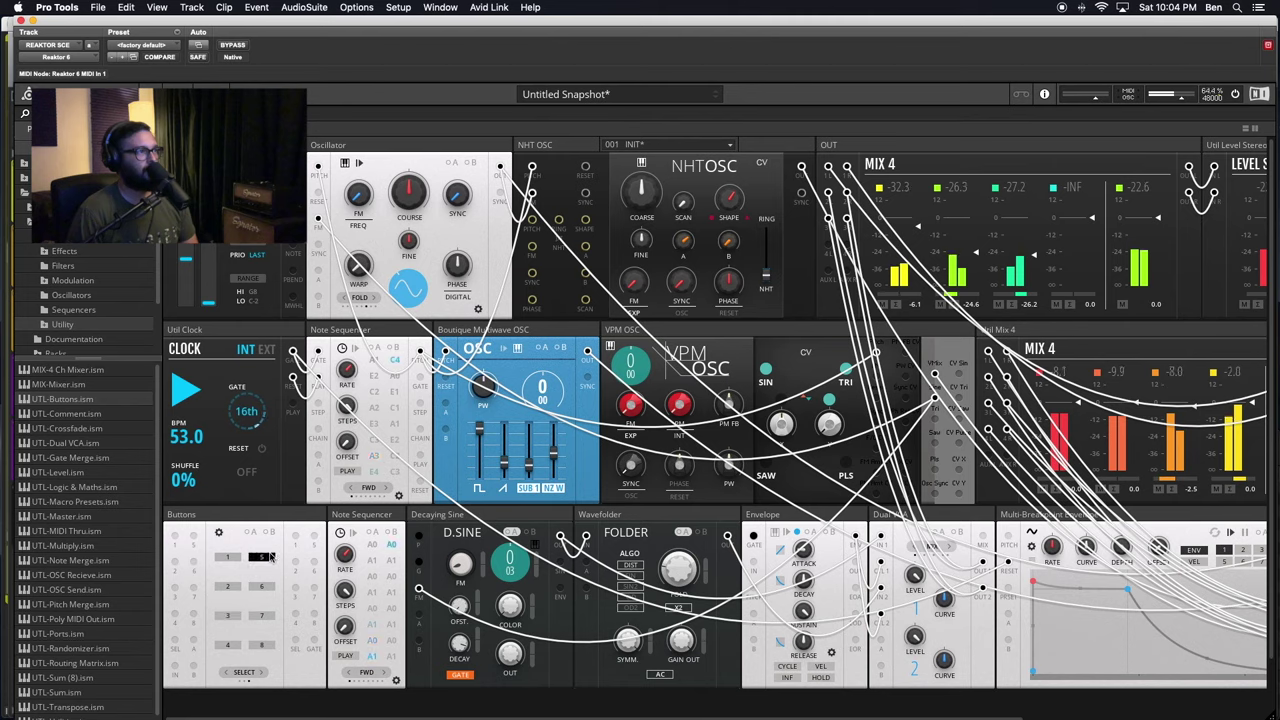
pyautogui.click(263, 614)
pyautogui.click(262, 645)
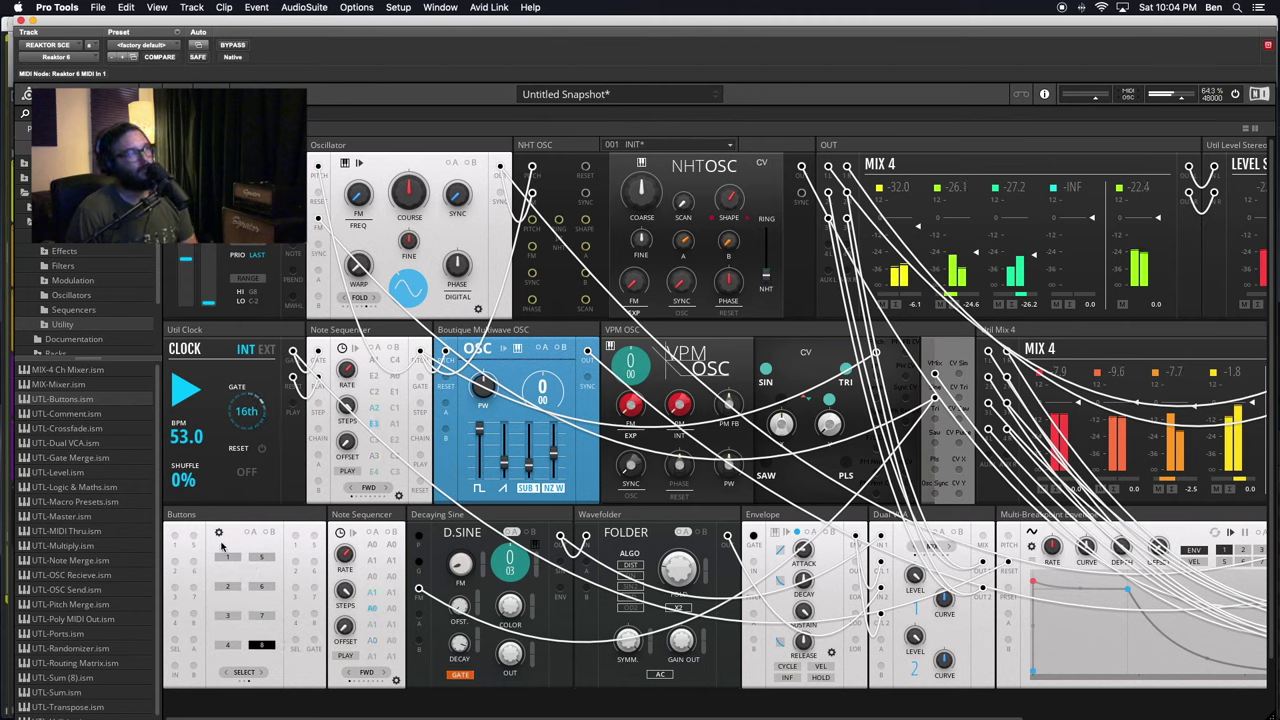
pyautogui.click(226, 554)
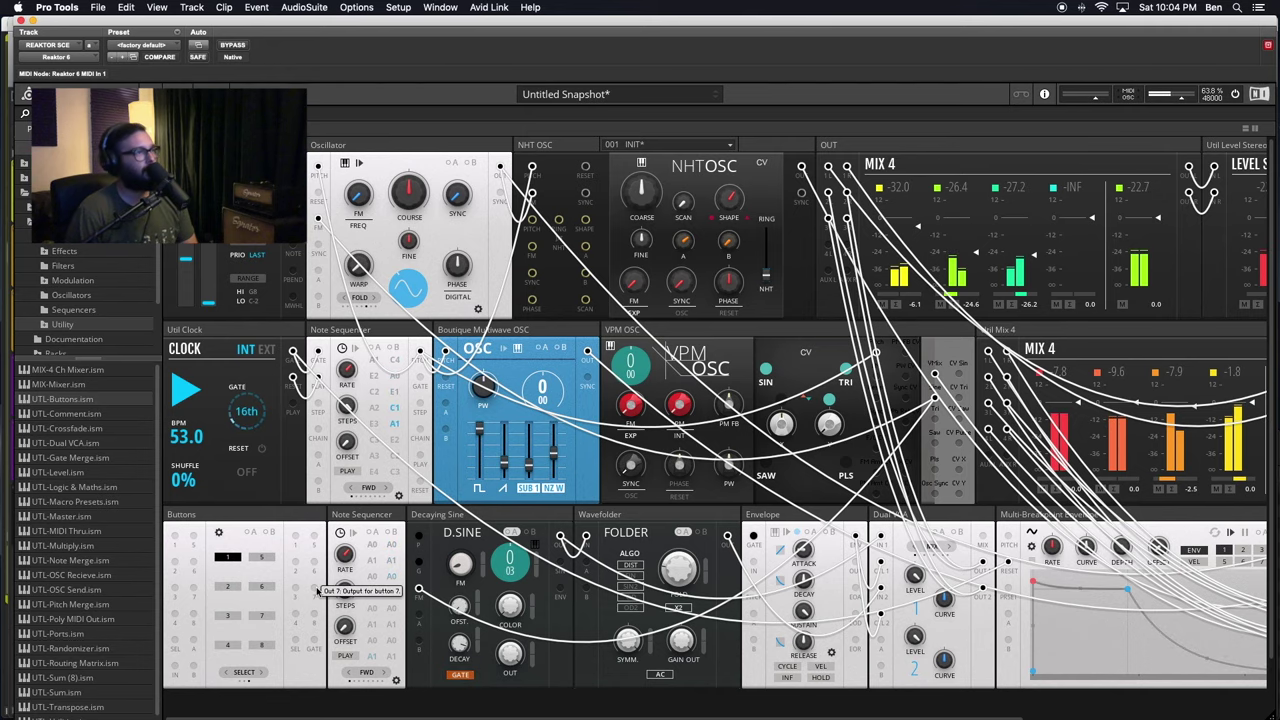
# - Switch the third-row Note Sequencer to View B
pyautogui.rightClick(362, 518)
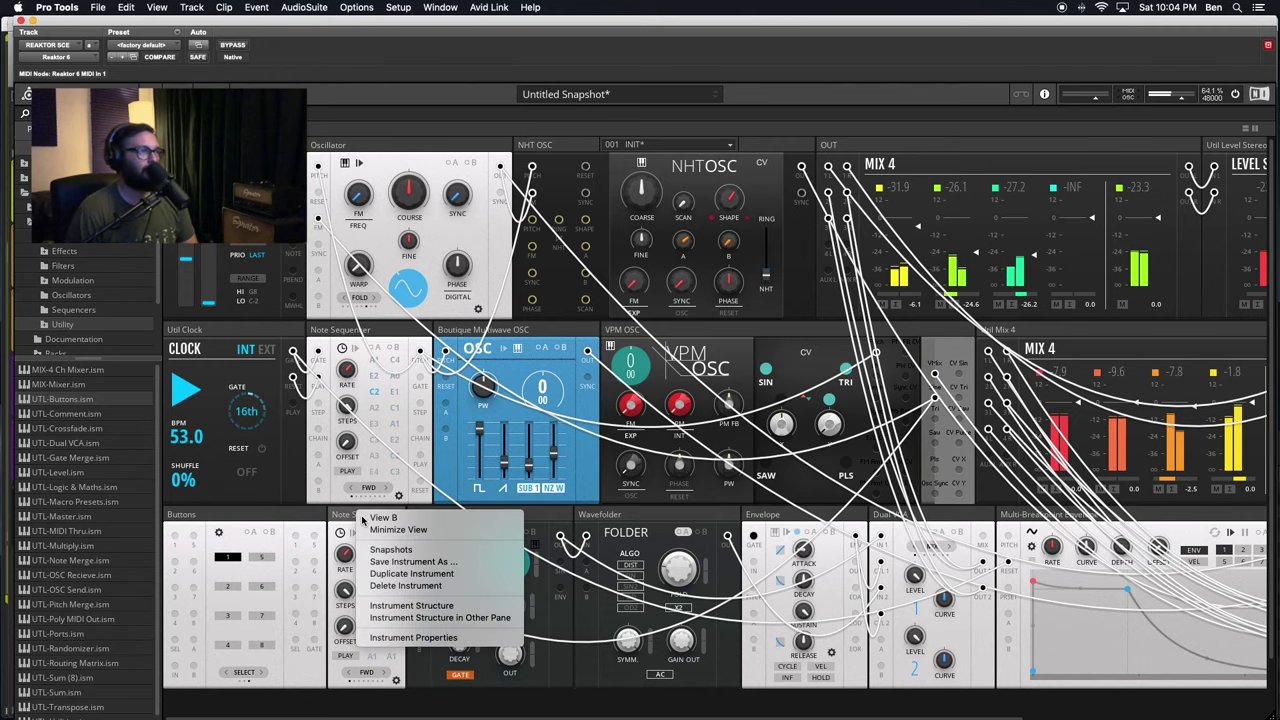
pyautogui.click(380, 518)
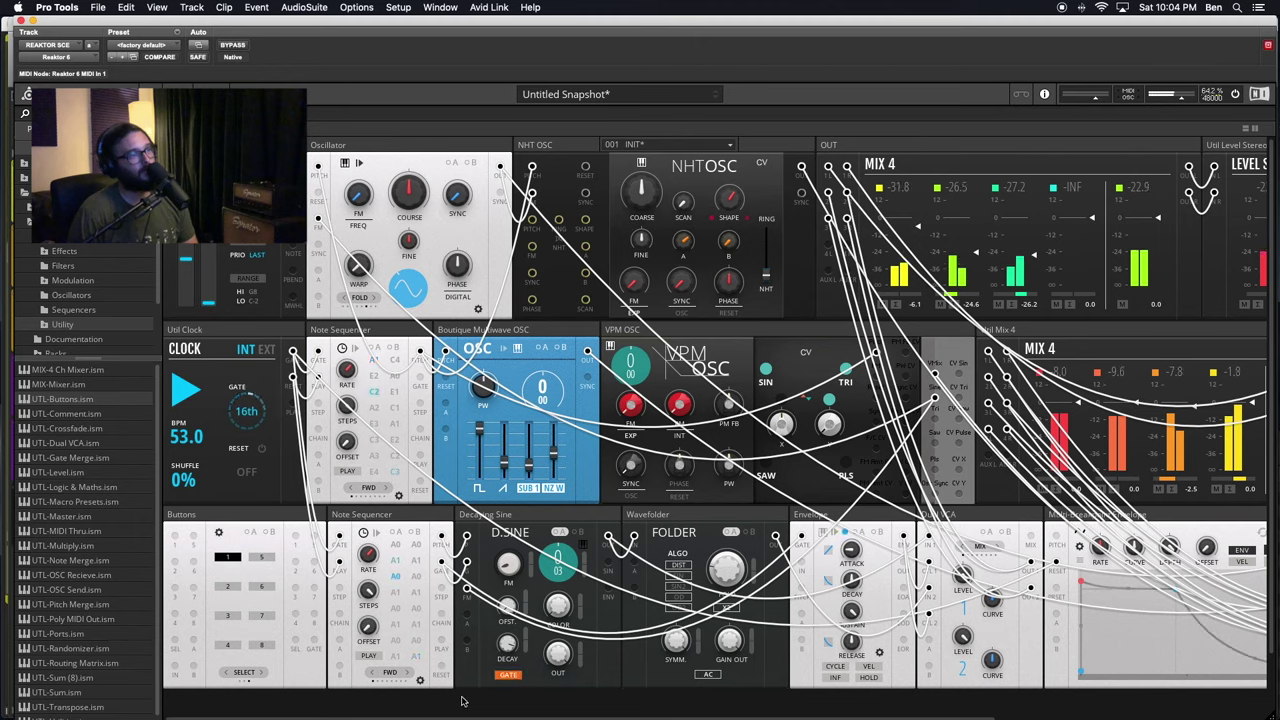
# - Delete the Buttons block from the third row
pyautogui.rightClick(233, 512)
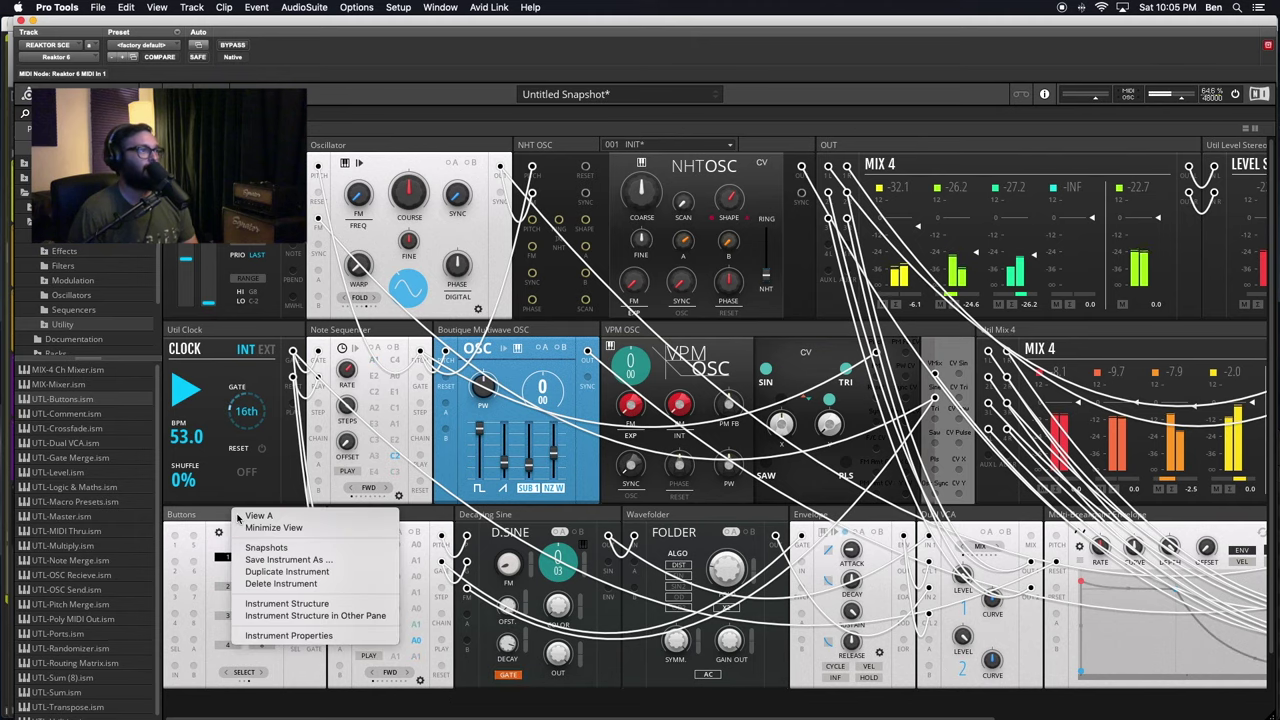
pyautogui.click(268, 585)
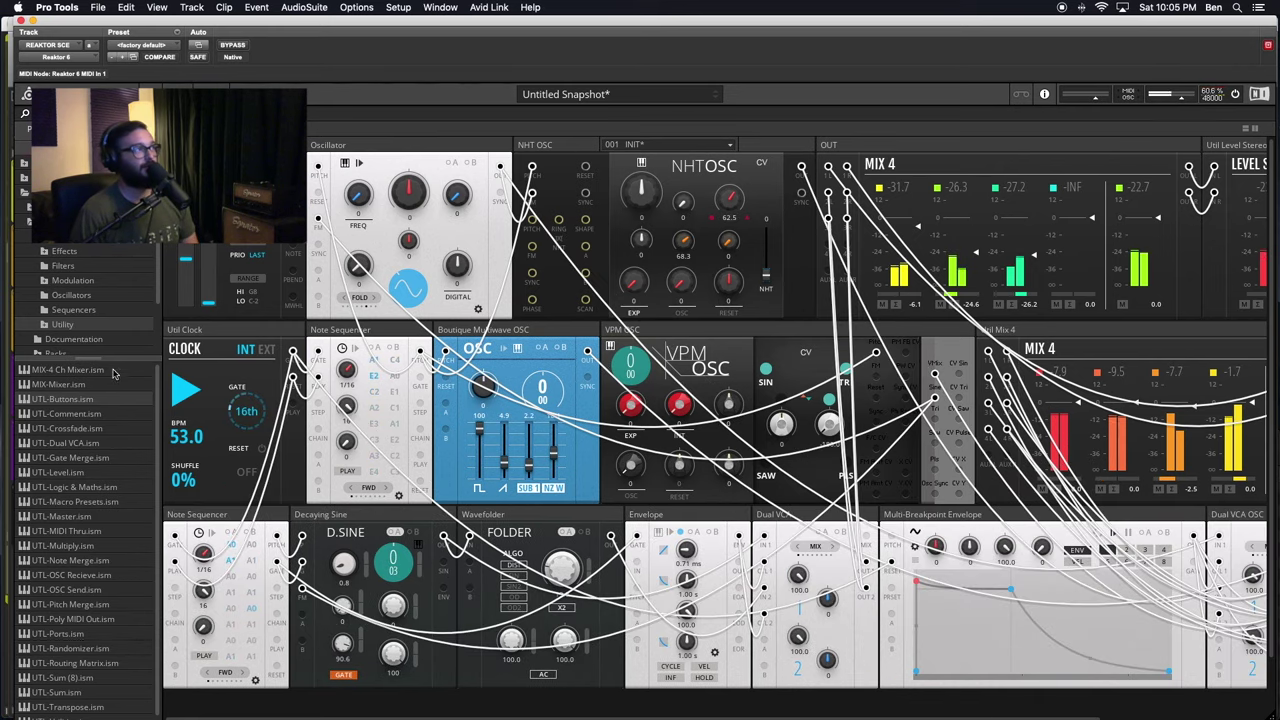
# - Browse the library from the utility blocks to the Blocks folder of Blocks Primes
pyautogui.click(26, 178)
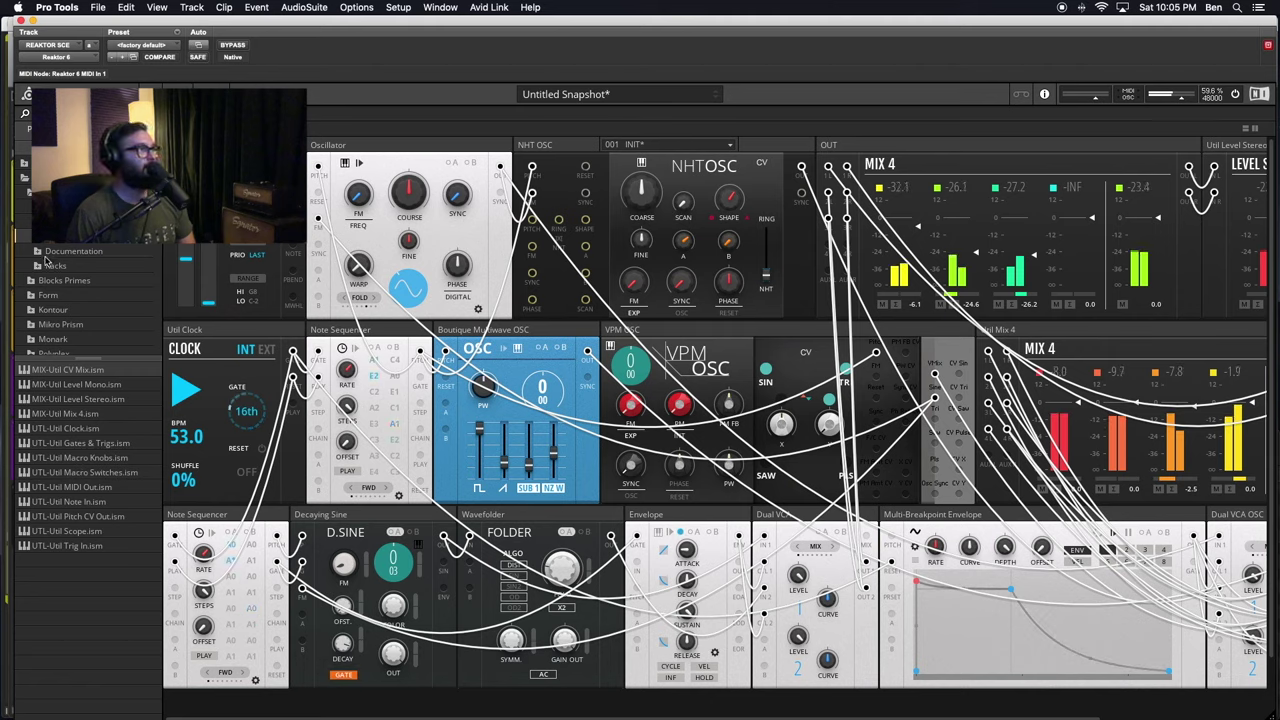
pyautogui.click(30, 197)
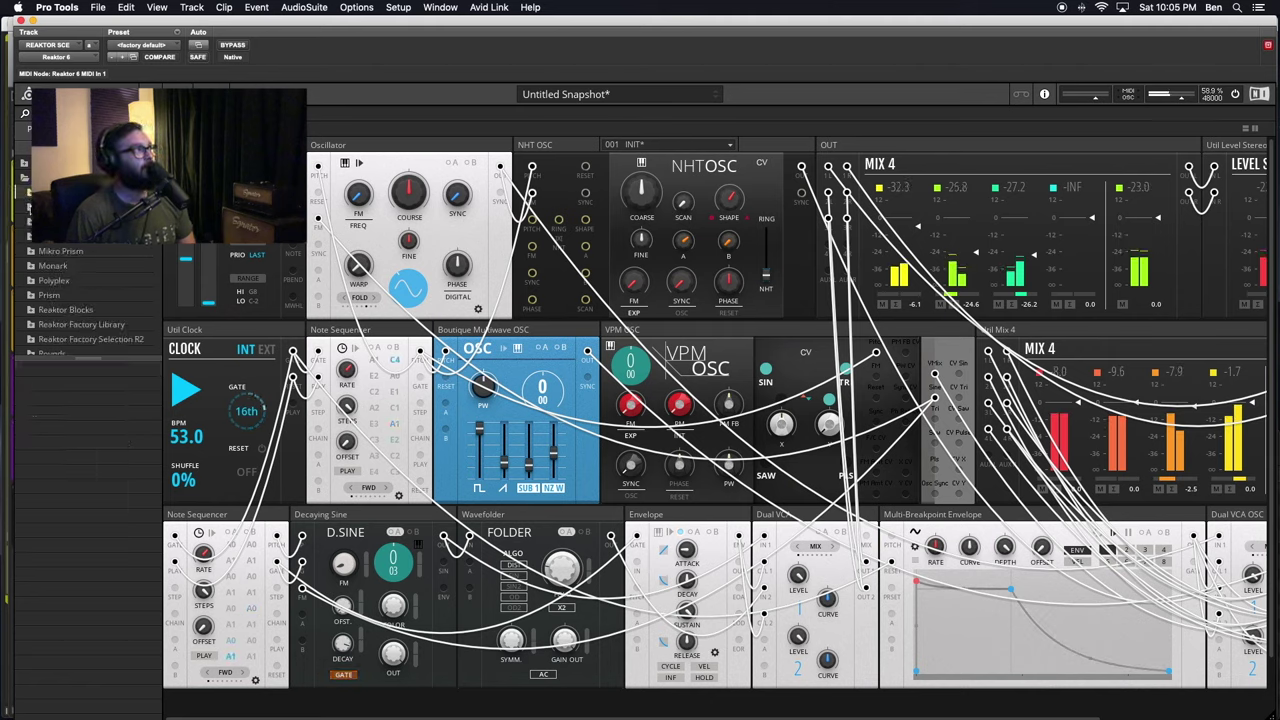
pyautogui.click(30, 207)
pyautogui.click(48, 222)
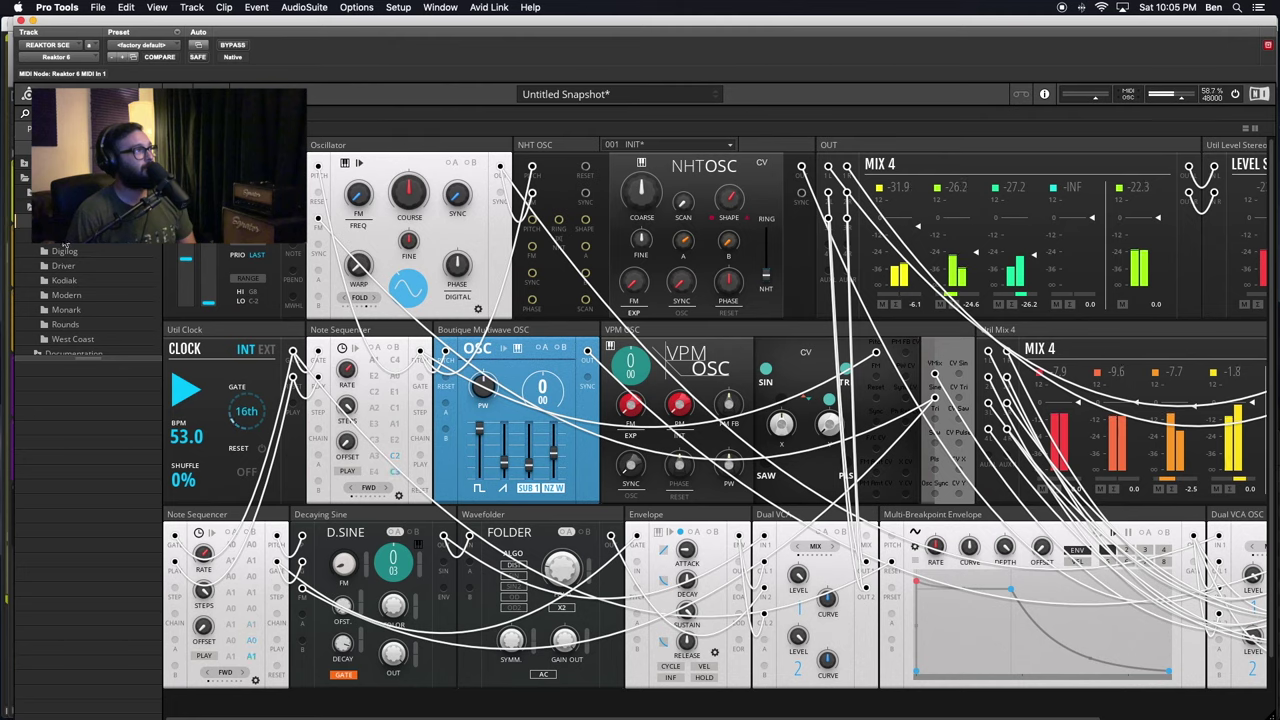
pyautogui.scroll(-2, 62, 285)
# - Look through the West Coast, Rounds, Kodiak, Driver and Digilog block folders, ending on Digilog
pyautogui.click(66, 310)
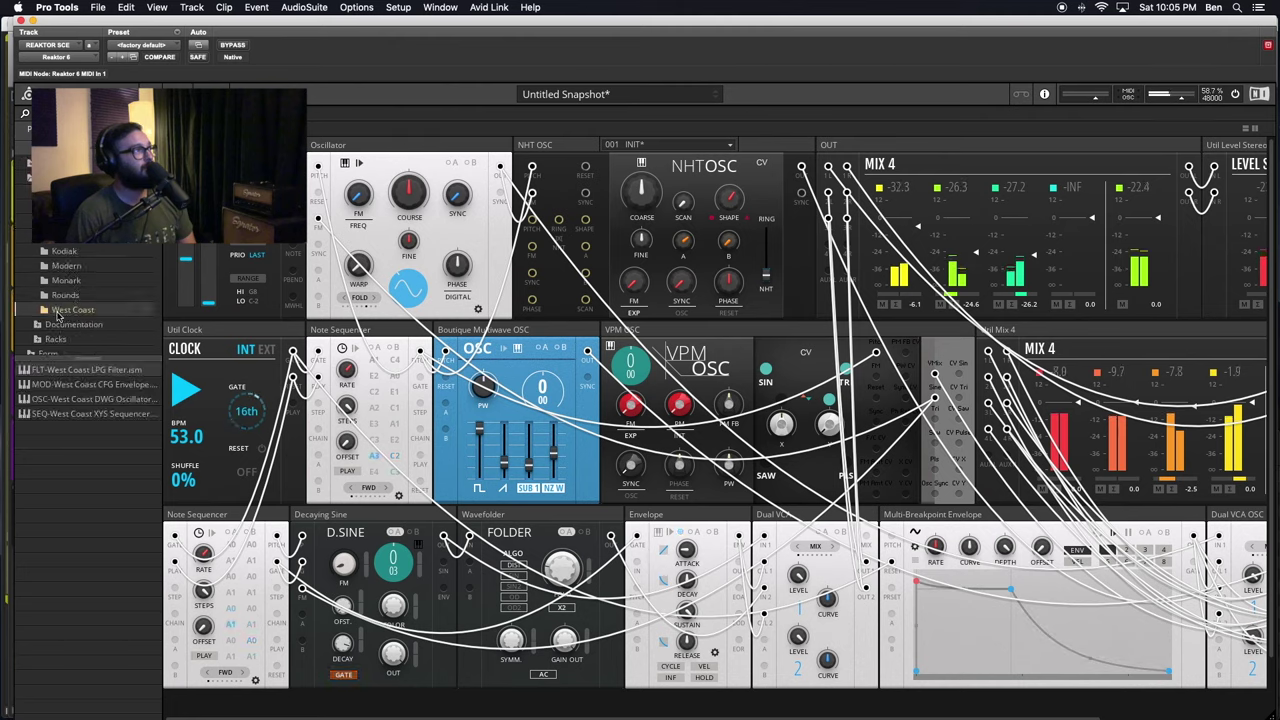
pyautogui.click(65, 296)
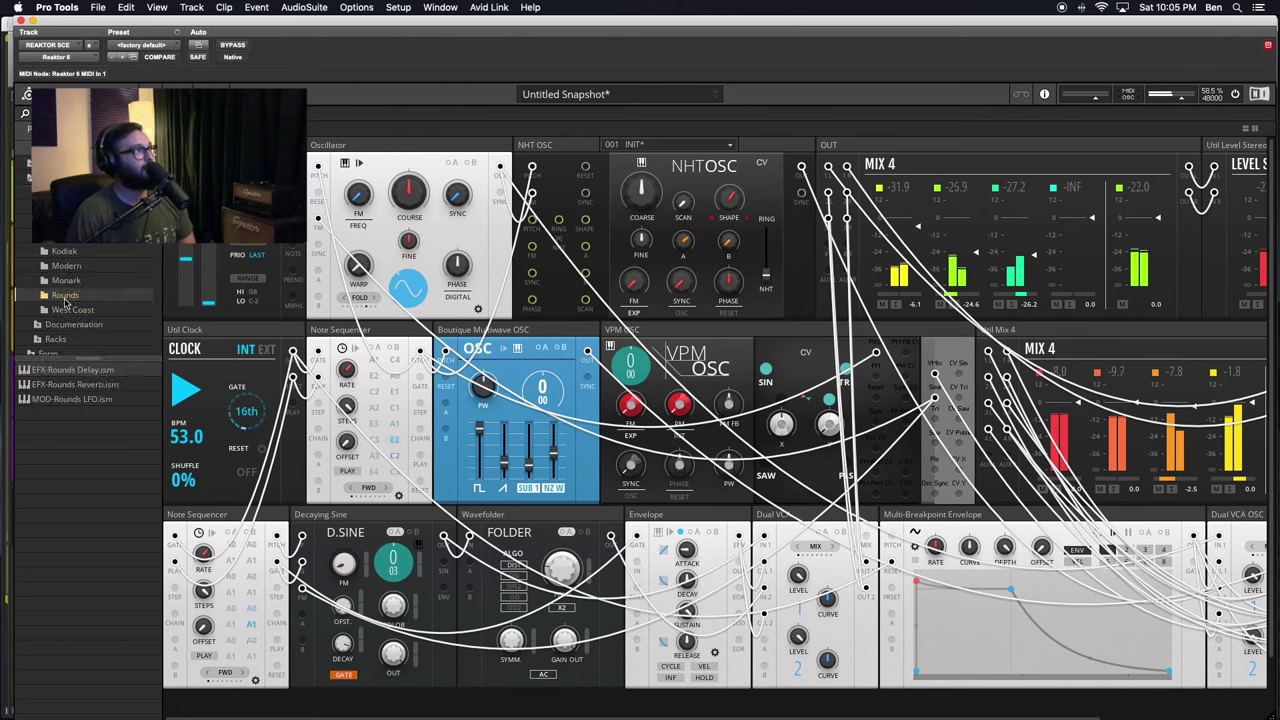
pyautogui.click(65, 250)
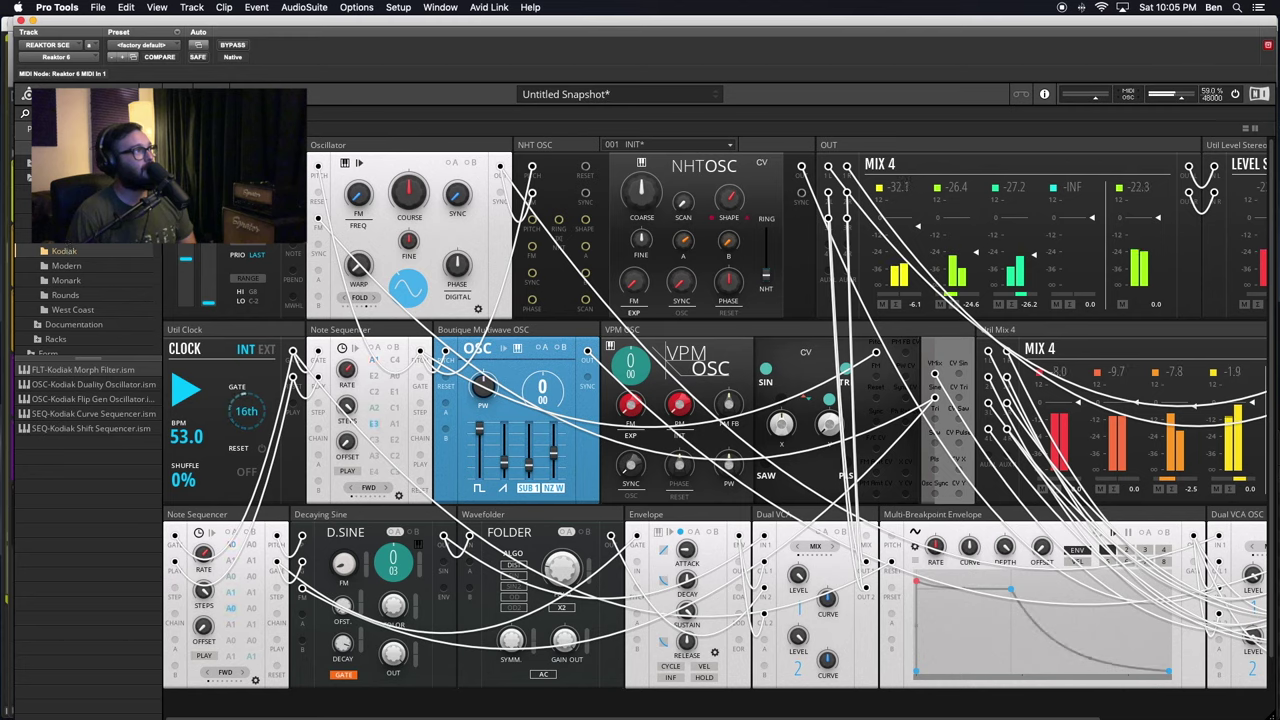
pyautogui.click(64, 236)
pyautogui.click(64, 221)
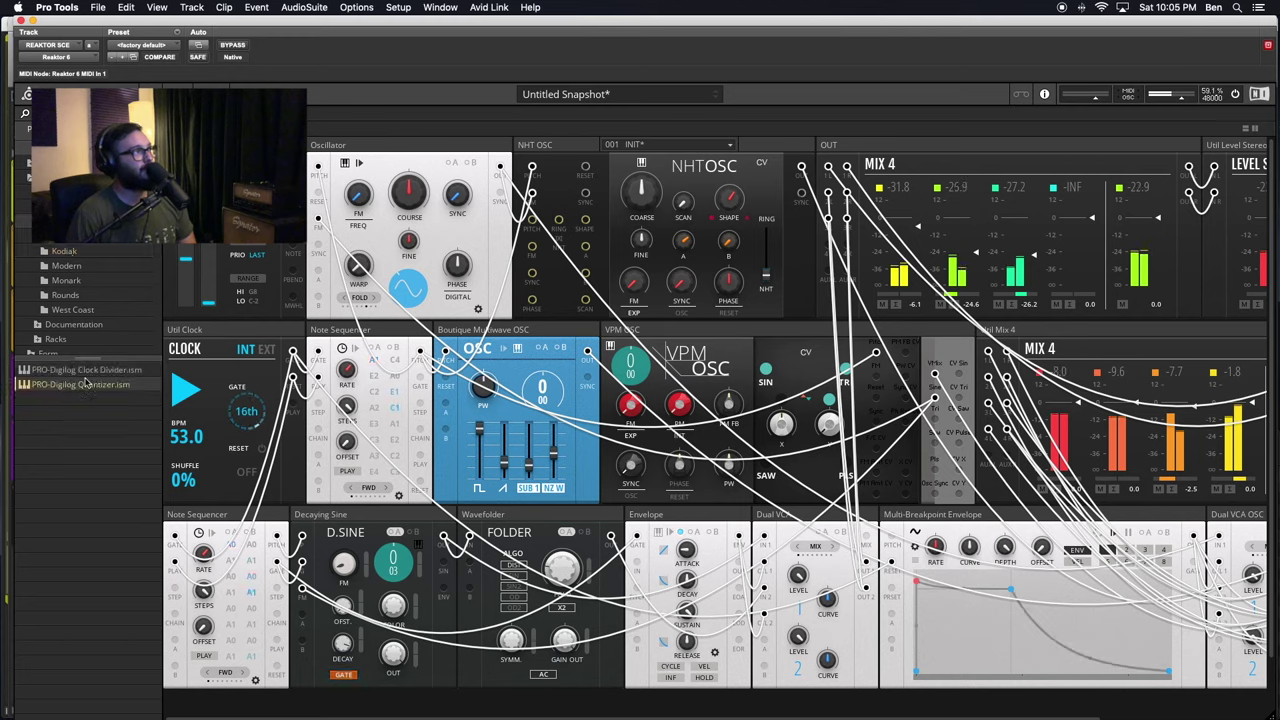
# - Insert the Digilog Clock Divider at the start of the third row and patch the Util Clock's gate output to its gate input
pyautogui.moveTo(43, 371); pyautogui.dragTo(213, 512)
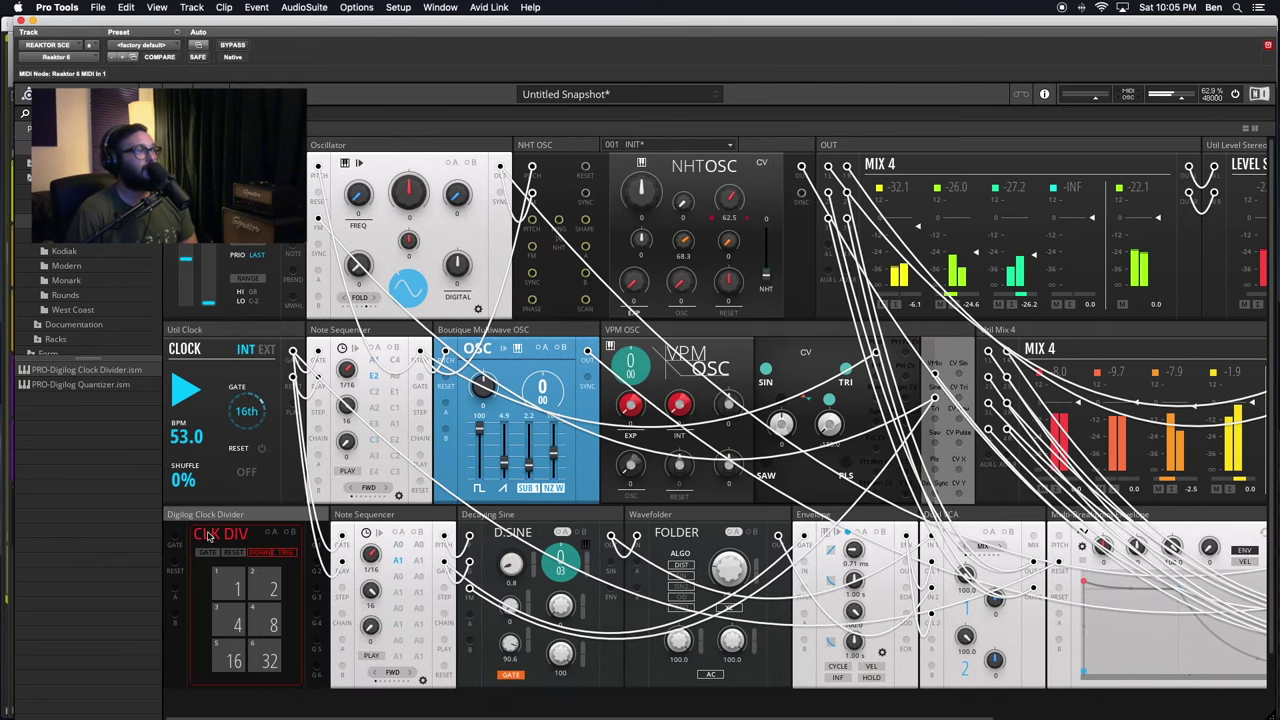
pyautogui.moveTo(293, 352); pyautogui.dragTo(175, 539)
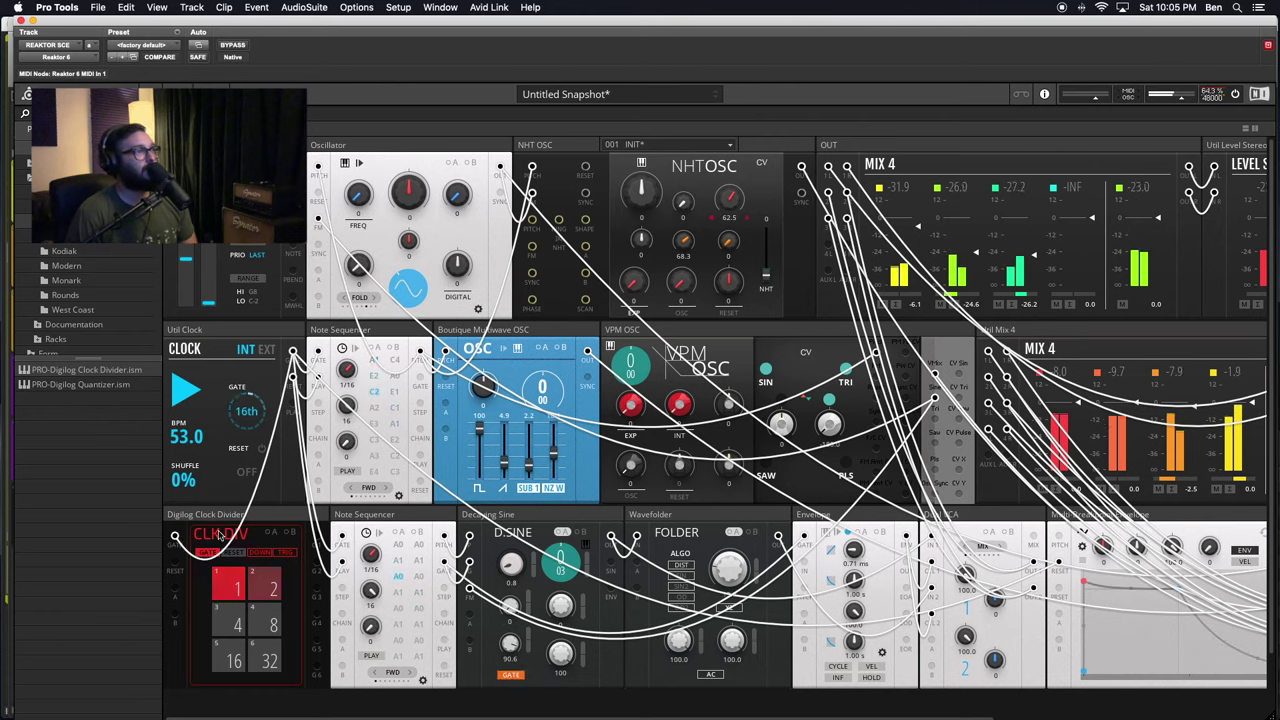
# - Remove the Util Clock's cable to the Multi-Breakpoint Envelope and patch the clock's second output to the Clock Divider's reset input
pyautogui.click(244, 331)
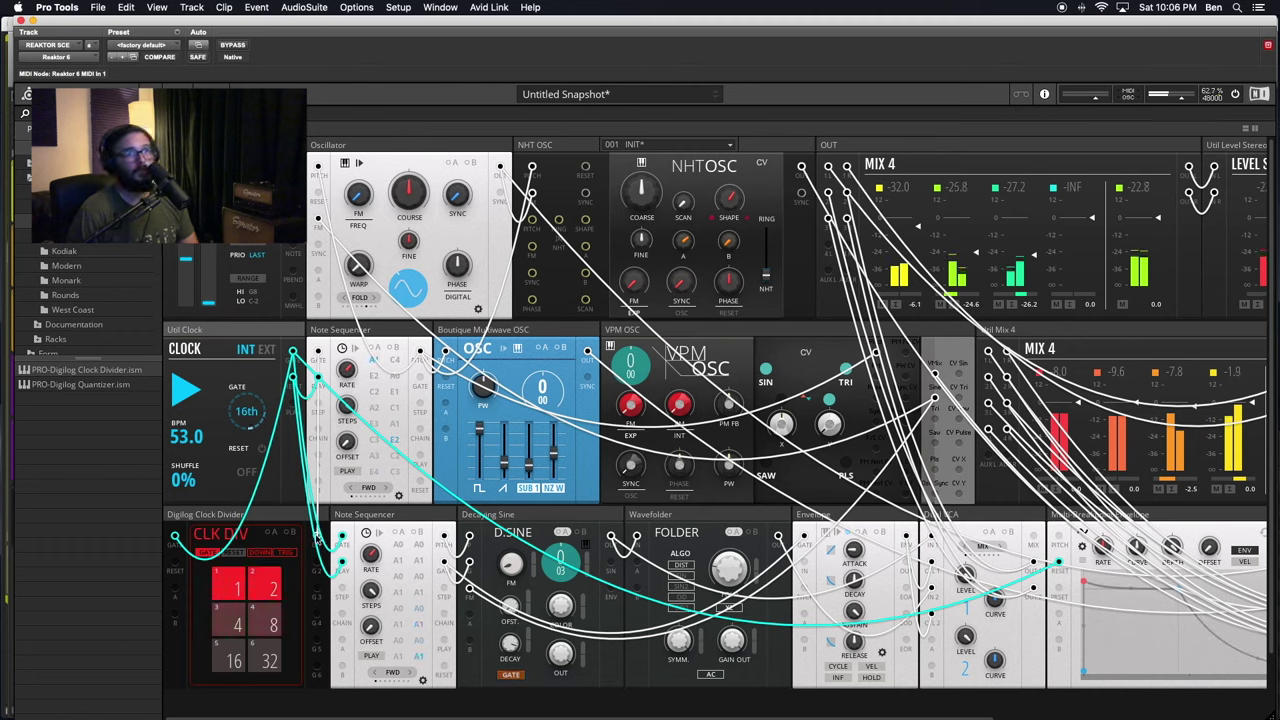
pyautogui.moveTo(746, 596); pyautogui.dragTo(1060, 563)
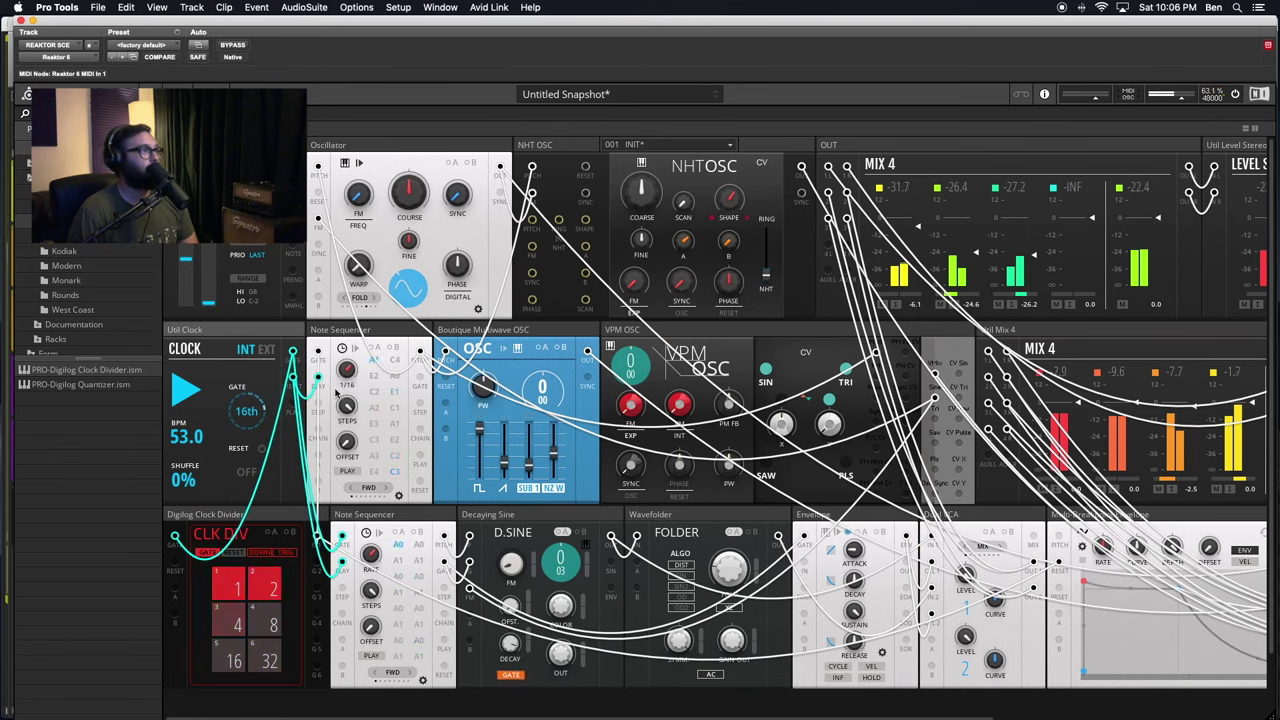
pyautogui.moveTo(293, 378); pyautogui.dragTo(176, 563)
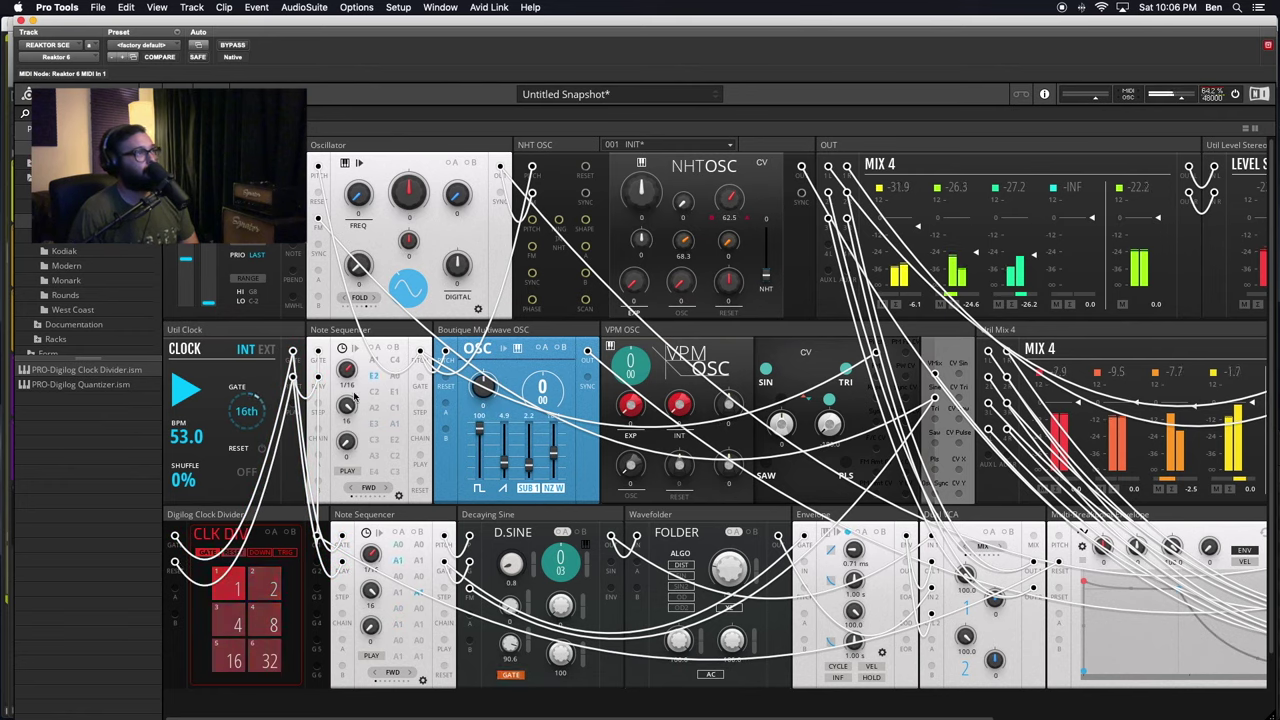
# - Move the third-row Note Sequencer's cable from the Clock Divider's fourth gate output to its third
pyautogui.click(243, 335)
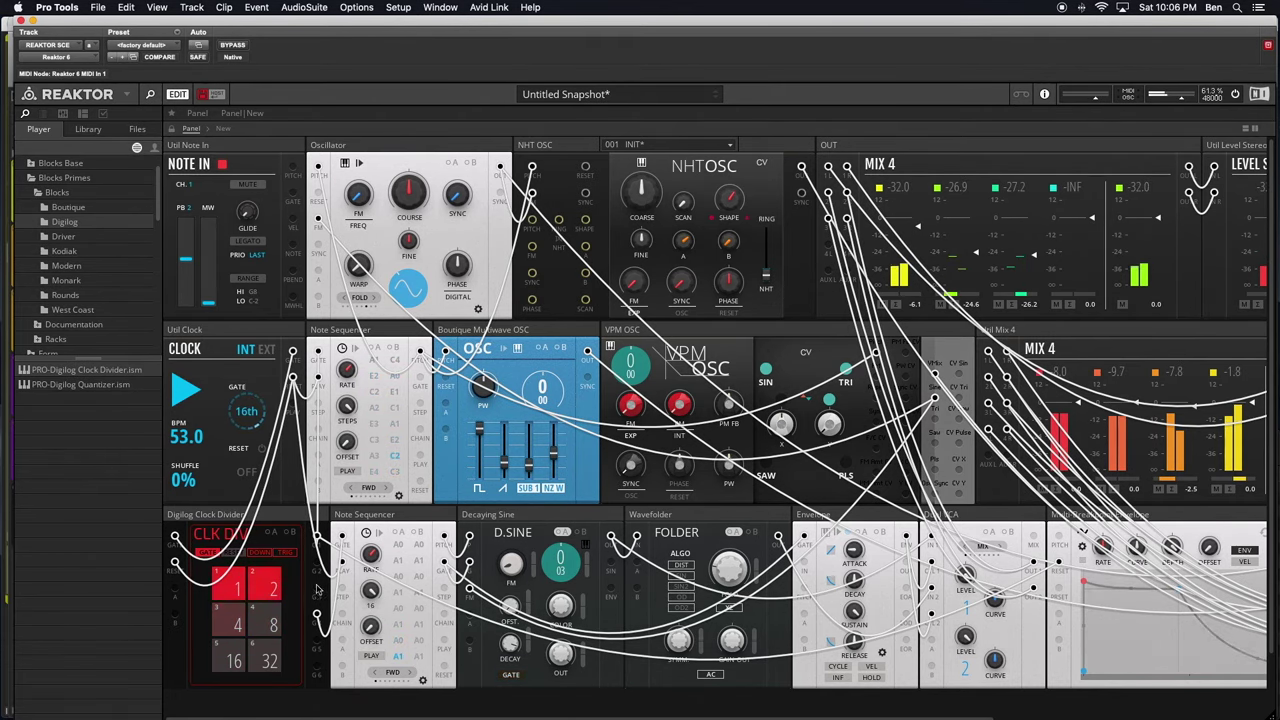
pyautogui.moveTo(317, 614); pyautogui.dragTo(317, 589)
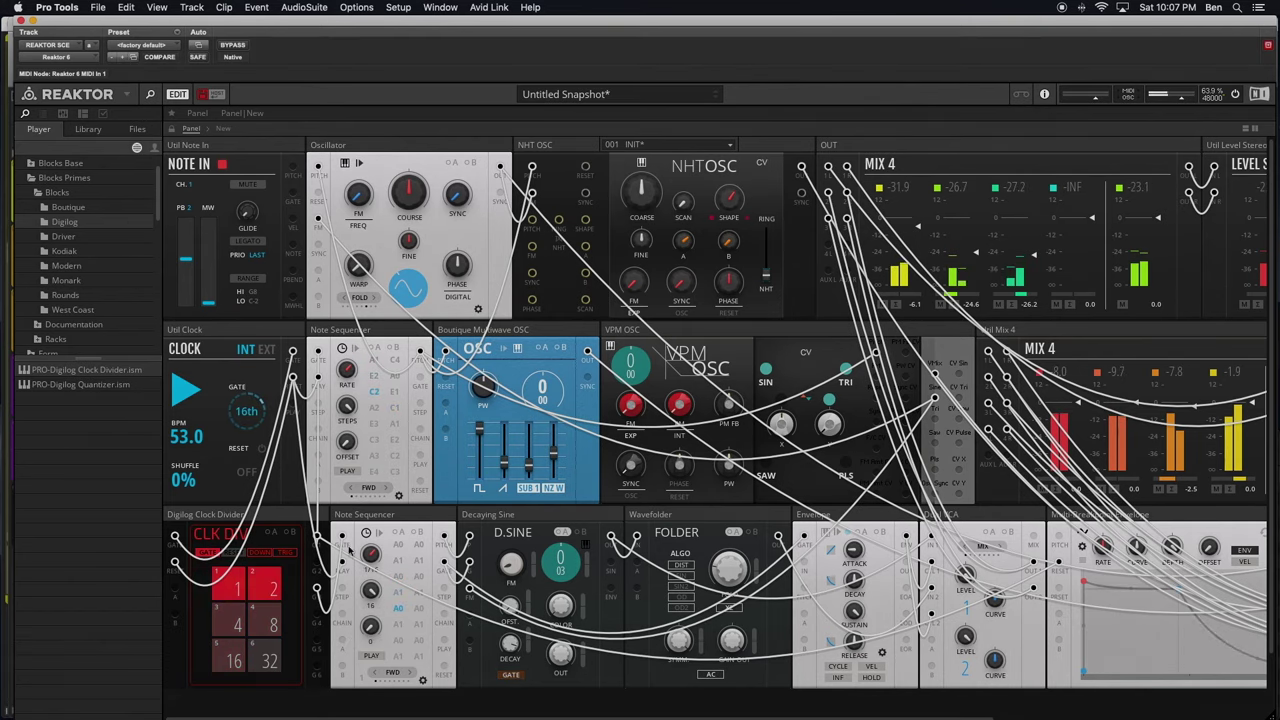
# - Adjust the swing on the third-row Note Sequencer's extra settings page and return to its main page
pyautogui.click(423, 679)
pyautogui.moveTo(377, 586); pyautogui.dragTo(375, 585)
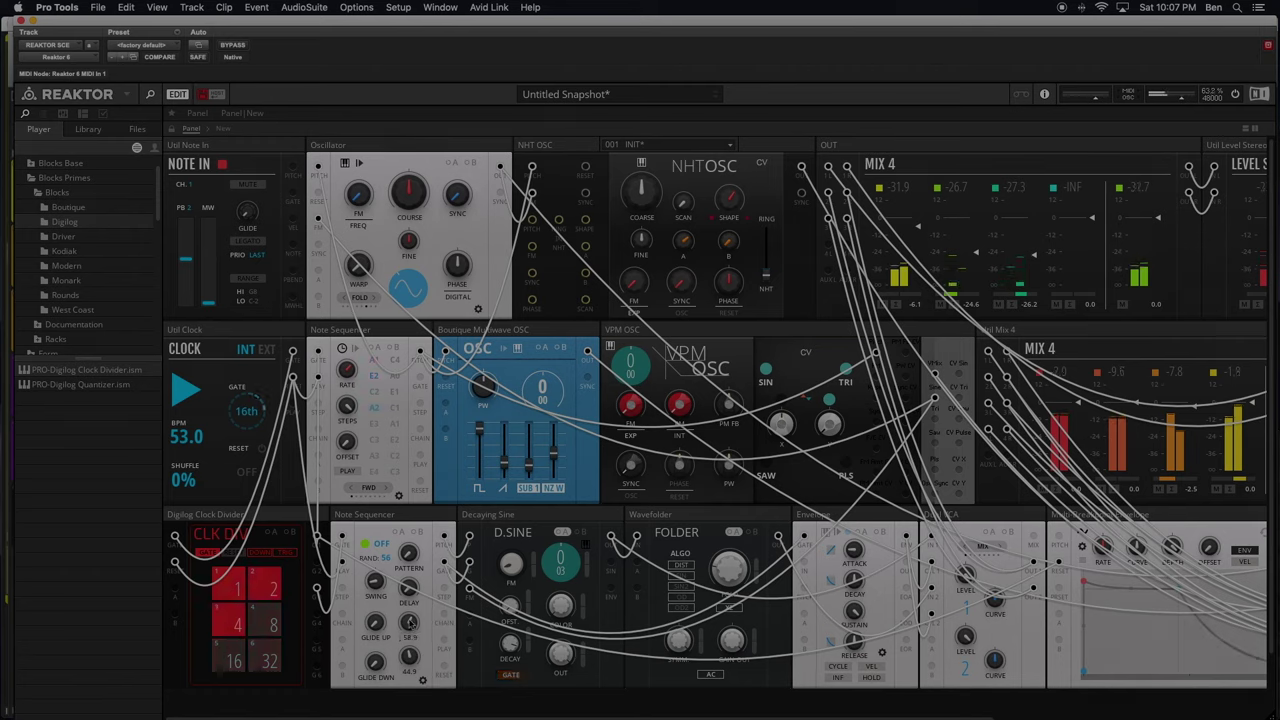
pyautogui.click(423, 683)
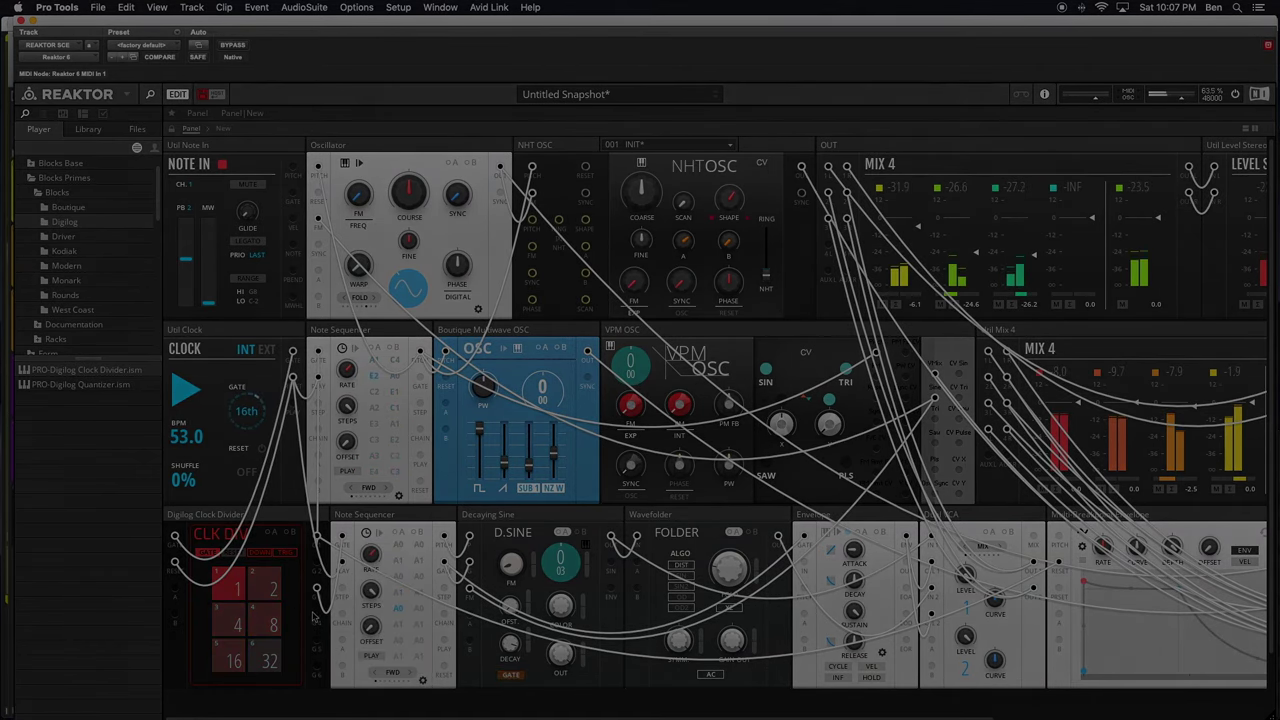